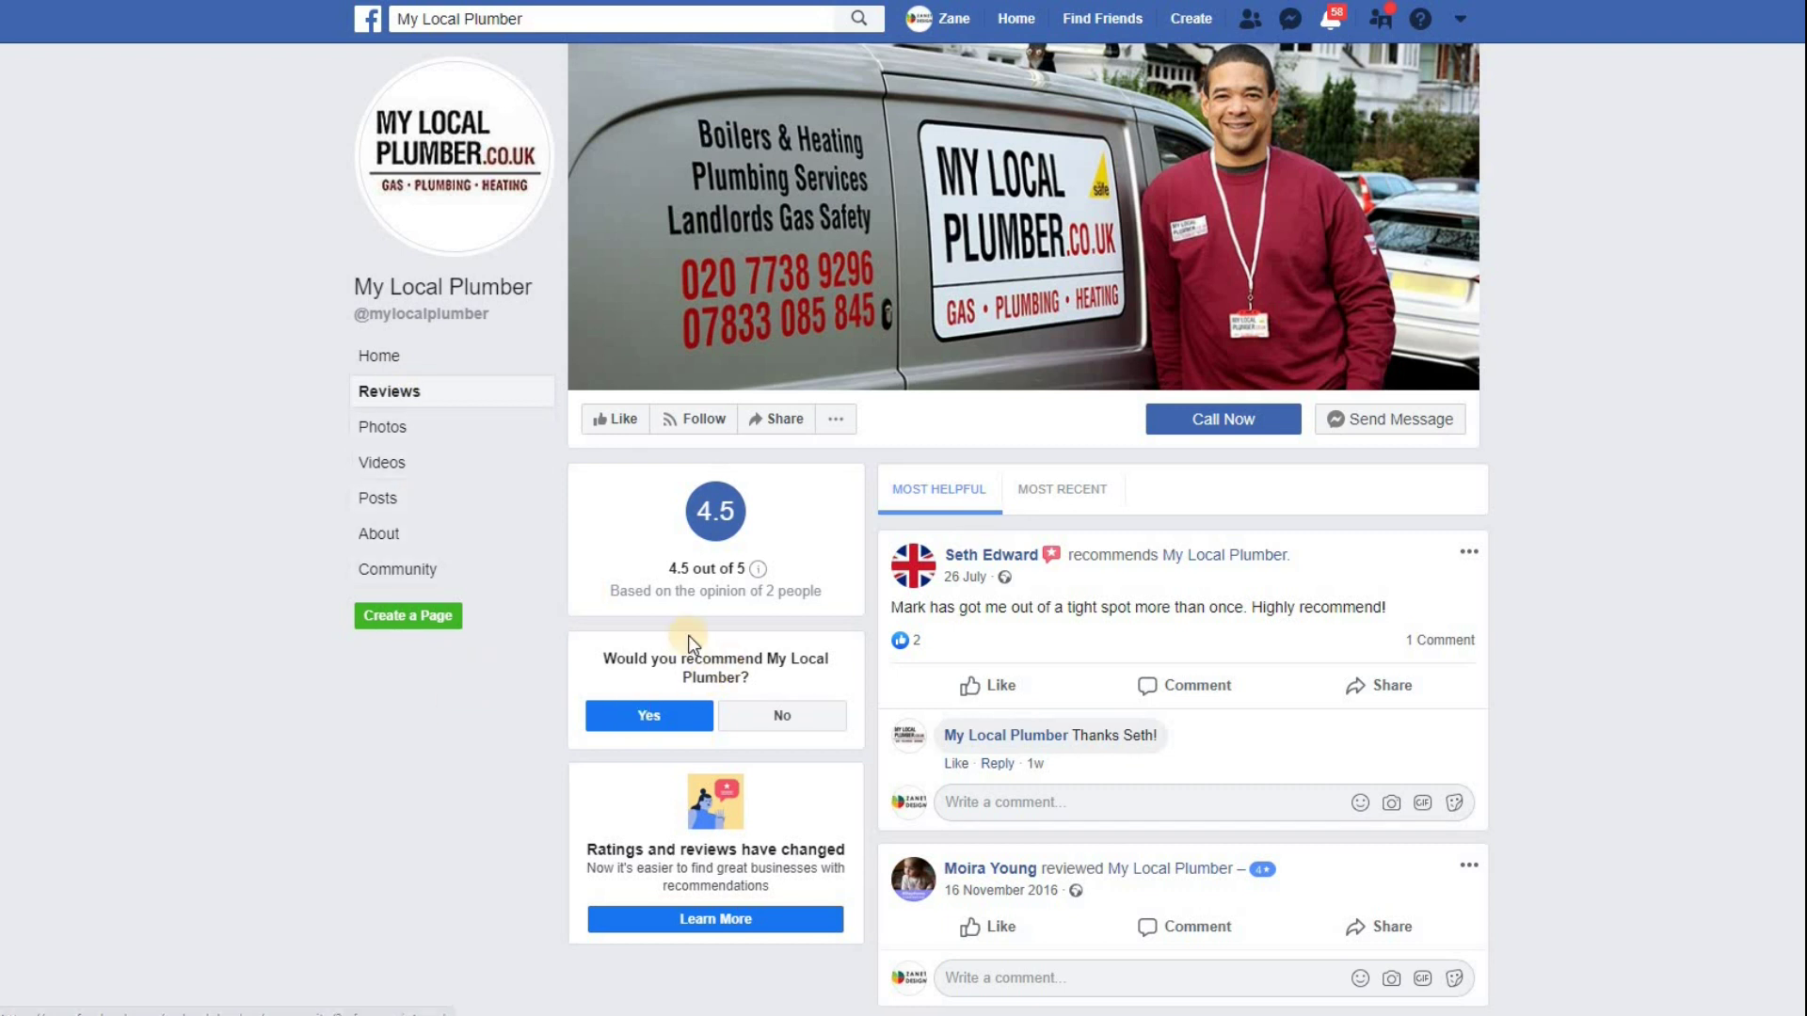
# Examine the recommendations and reviews of My Local Plumber on its Facebook page and in its Google search listing
pyautogui.click(632, 713)
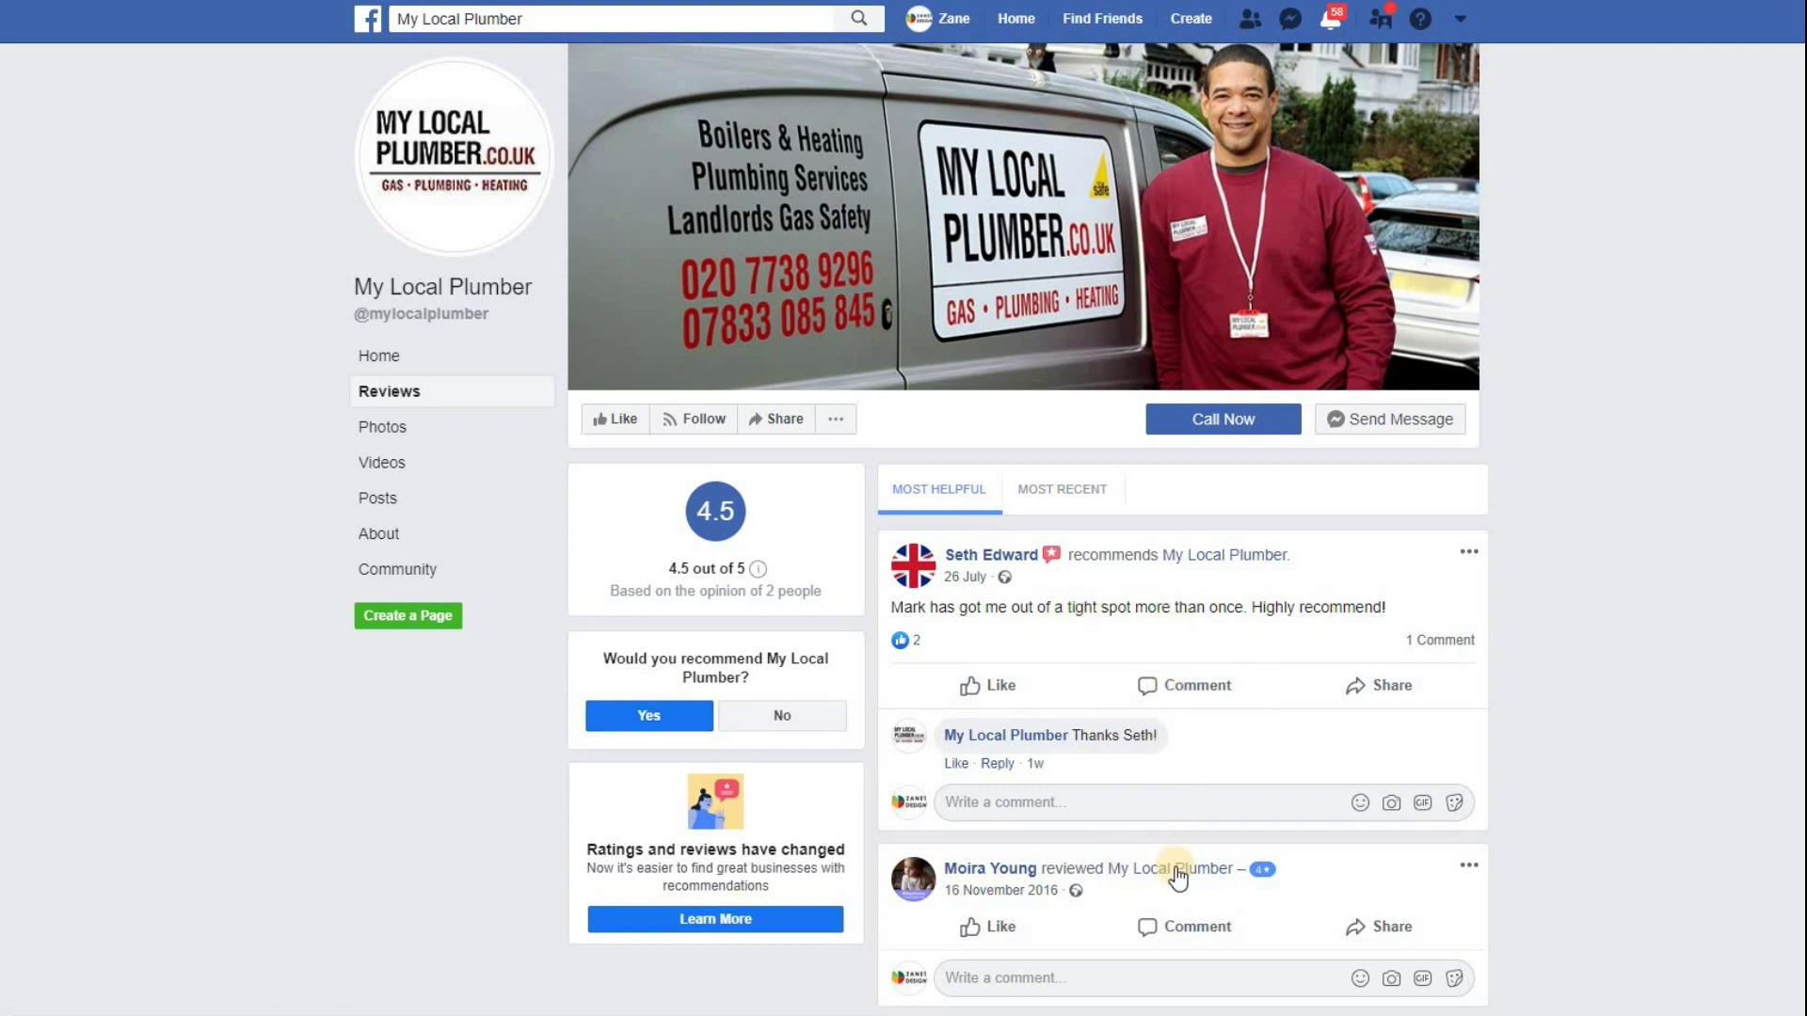
pyautogui.scroll(-1, 1172, 852)
pyautogui.scroll(1, 974, 648)
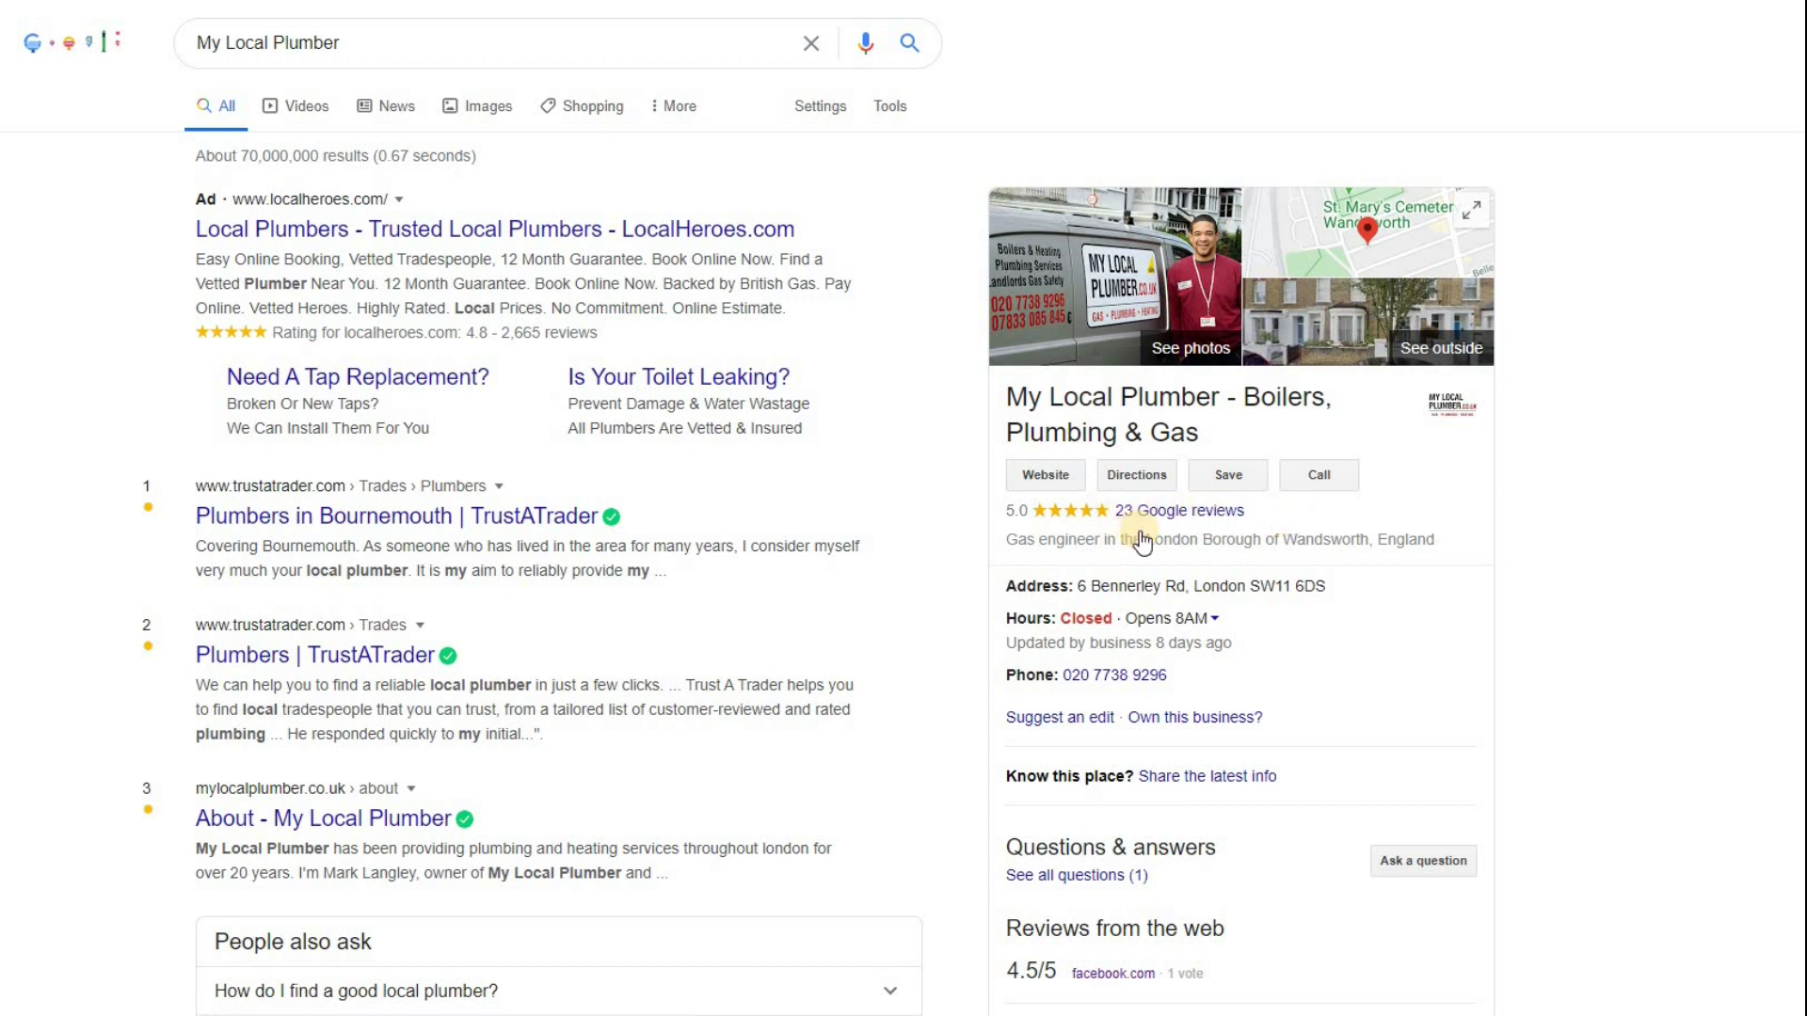
pyautogui.scroll(-3, 1141, 533)
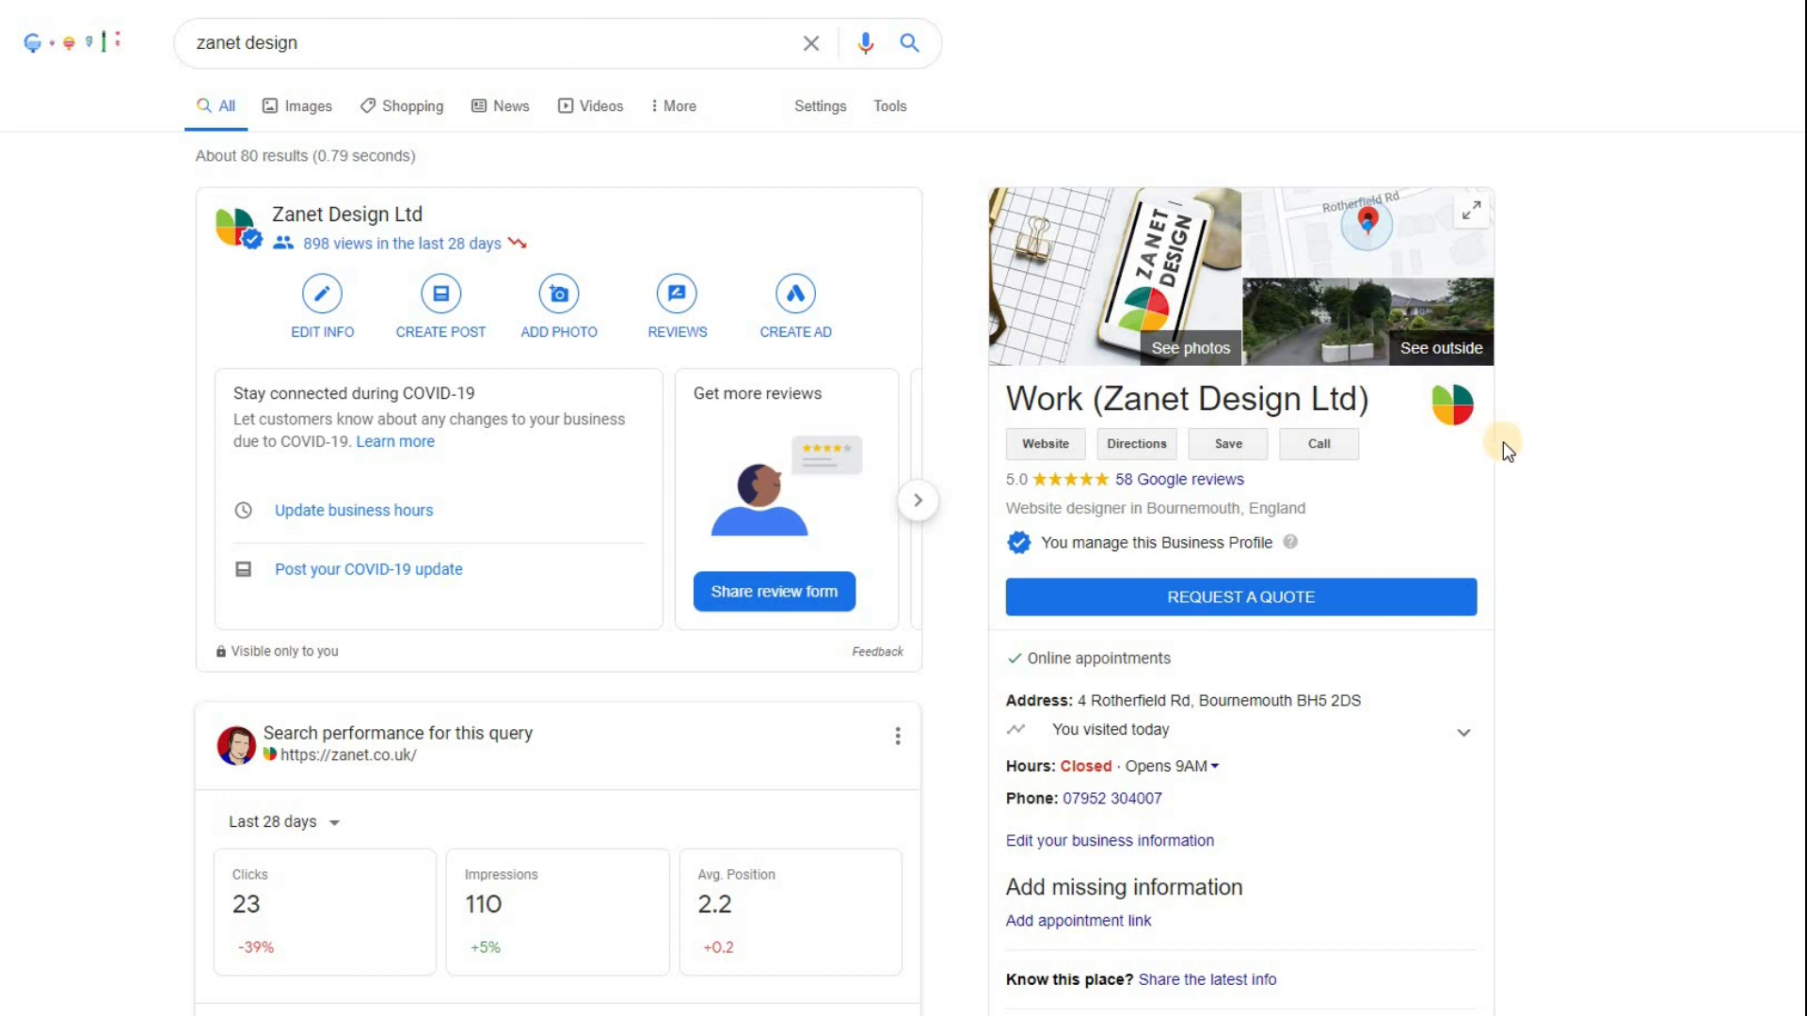
# Look through the Zanet Design business profile and search results, including its details, posts and products
pyautogui.scroll(-7, 1506, 451)
pyautogui.scroll(-5, 1508, 460)
pyautogui.scroll(10, 1506, 461)
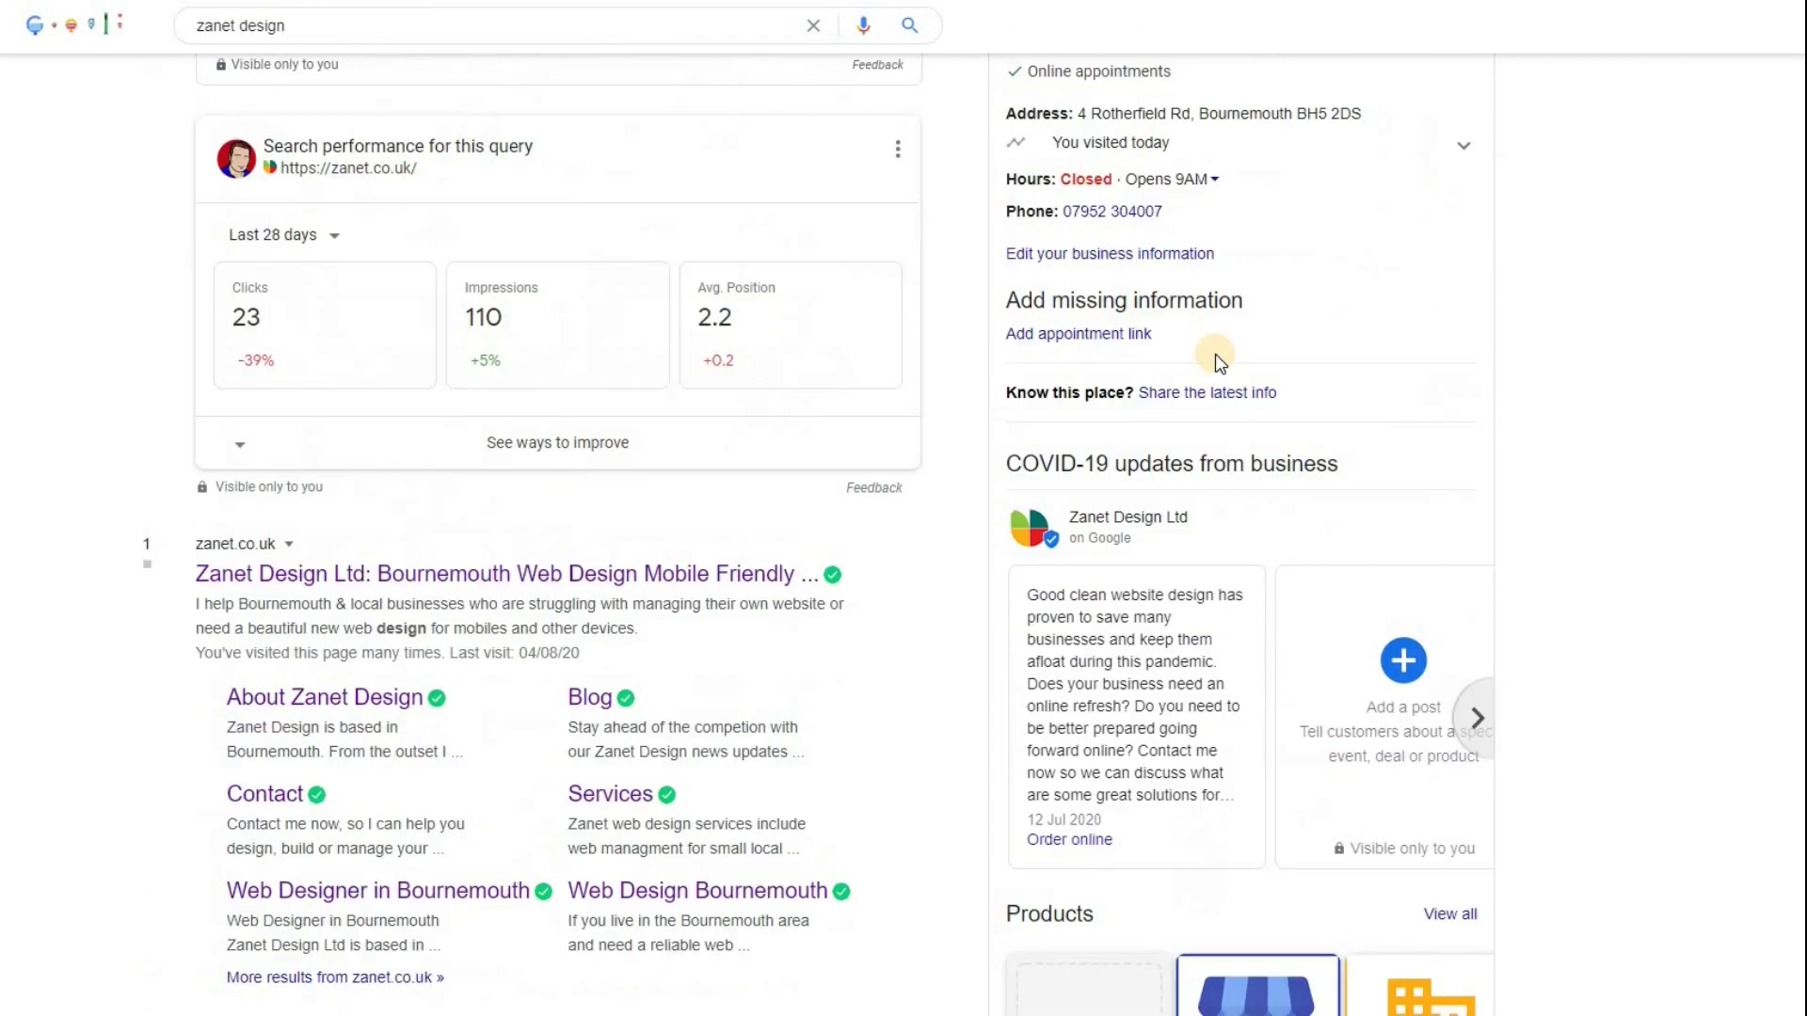
pyautogui.scroll(-13, 1613, 455)
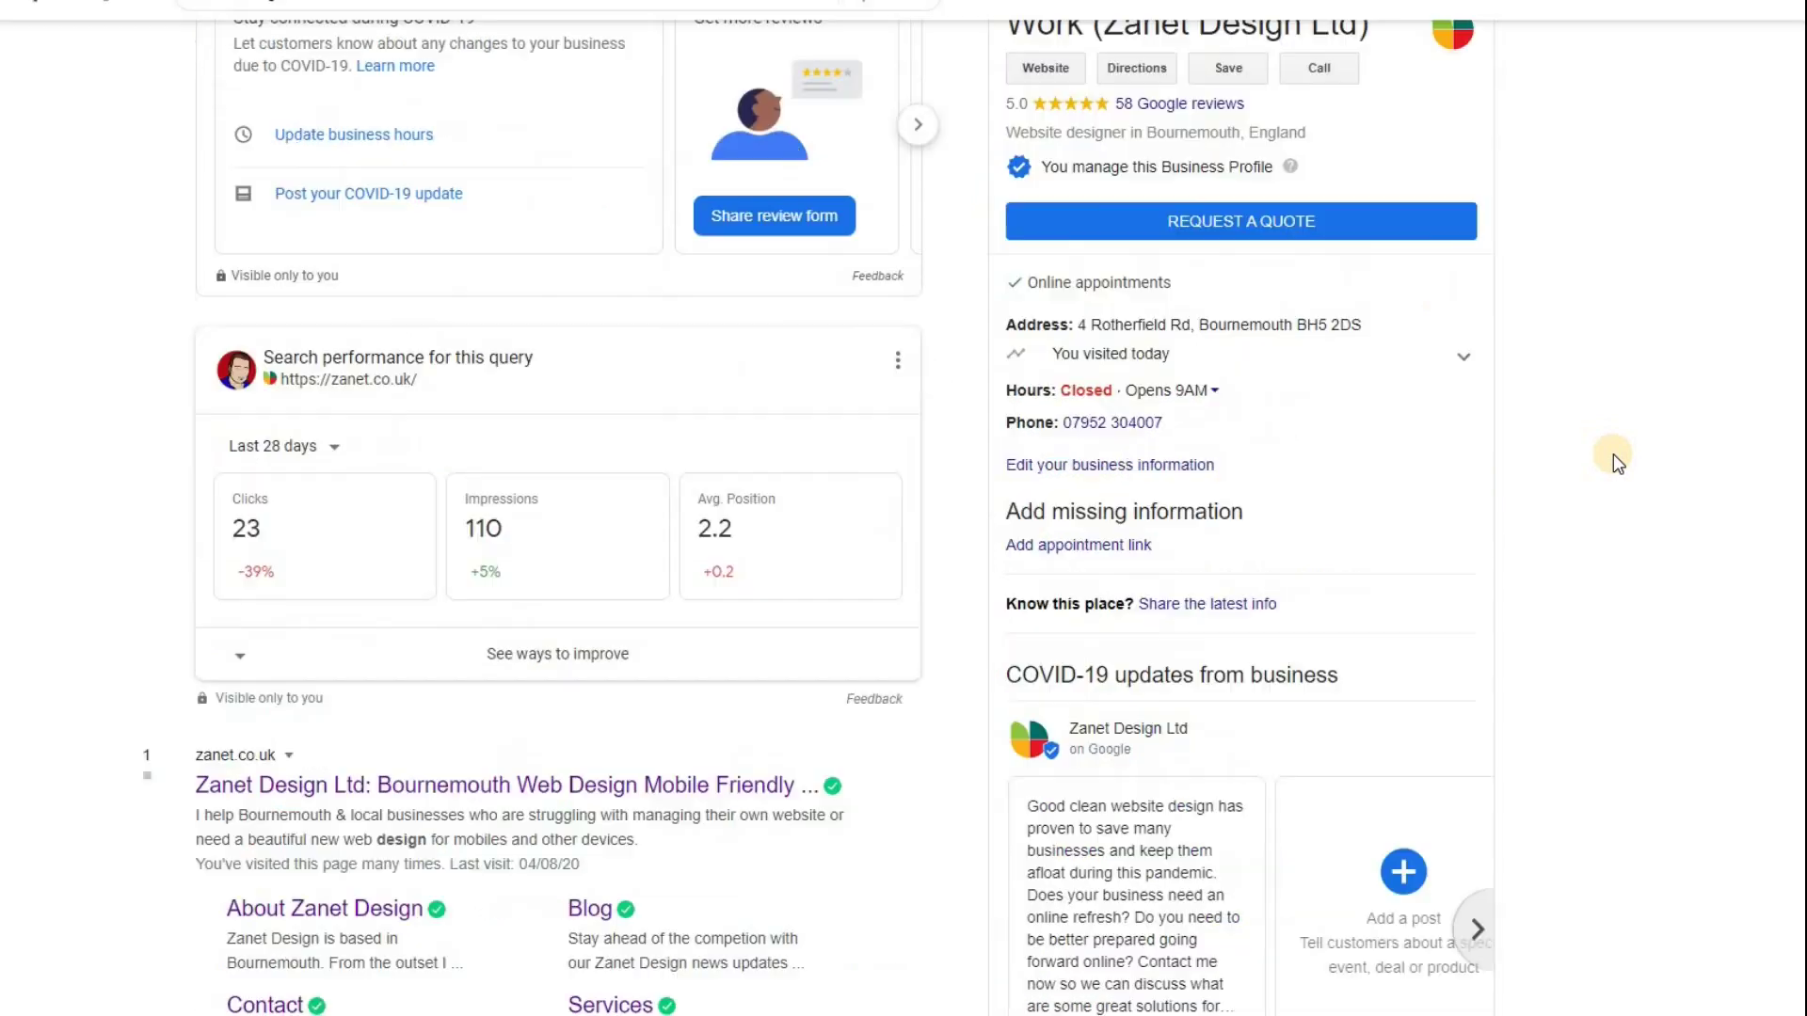
pyautogui.scroll(-1, 1266, 508)
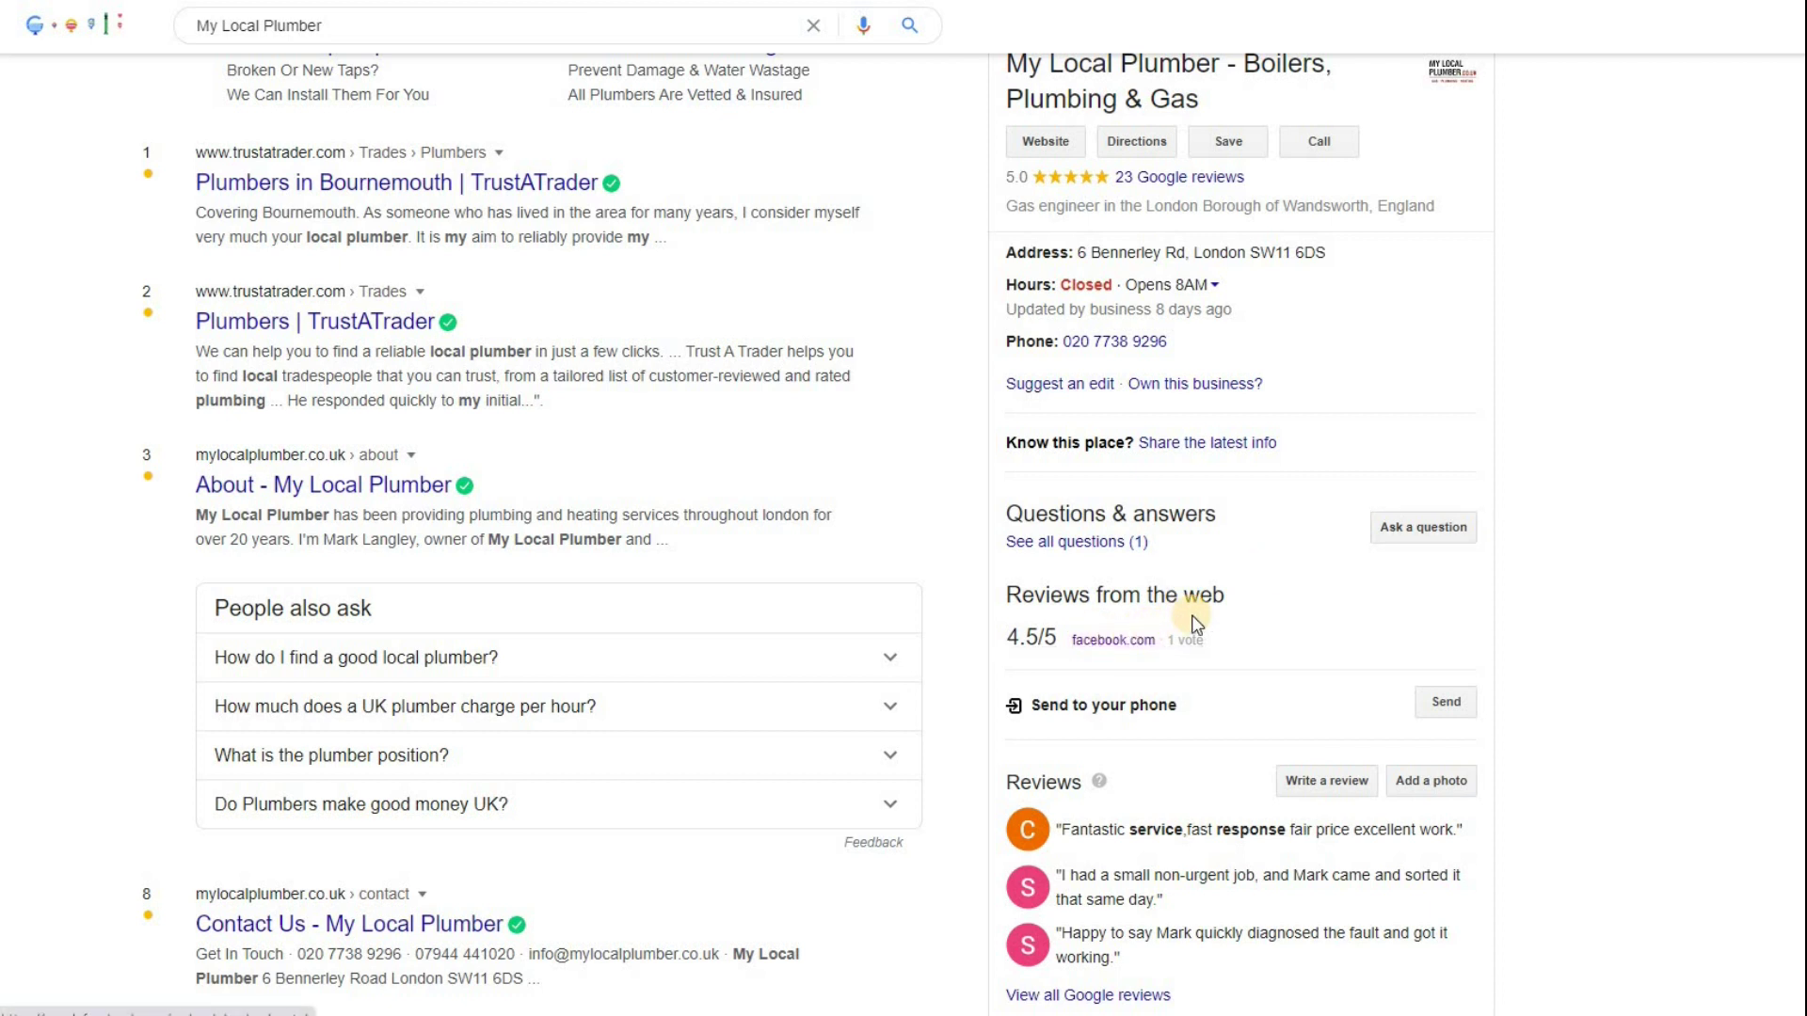
# Compare the reviews, posts and description in My Local Plumber's Google listing with Zanet Design's reviews and social profiles
pyautogui.scroll(-7, 1192, 617)
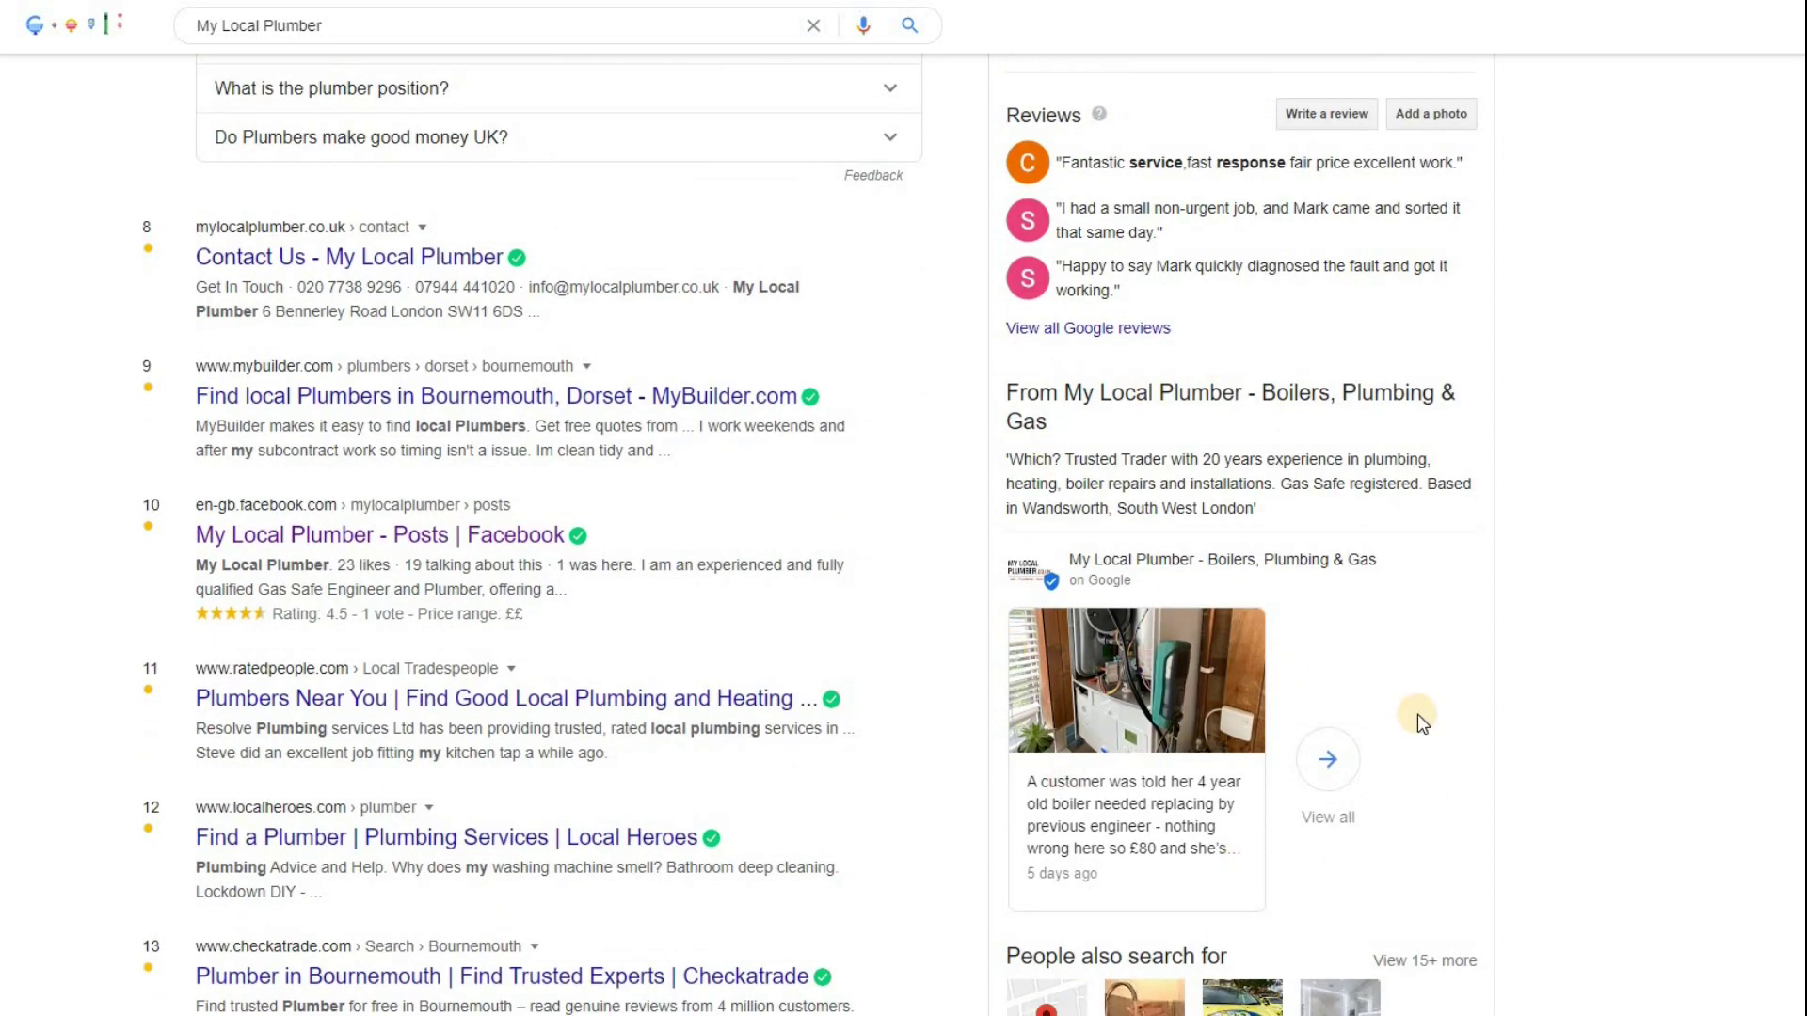
pyautogui.scroll(-4, 1405, 697)
pyautogui.scroll(9, 1318, 657)
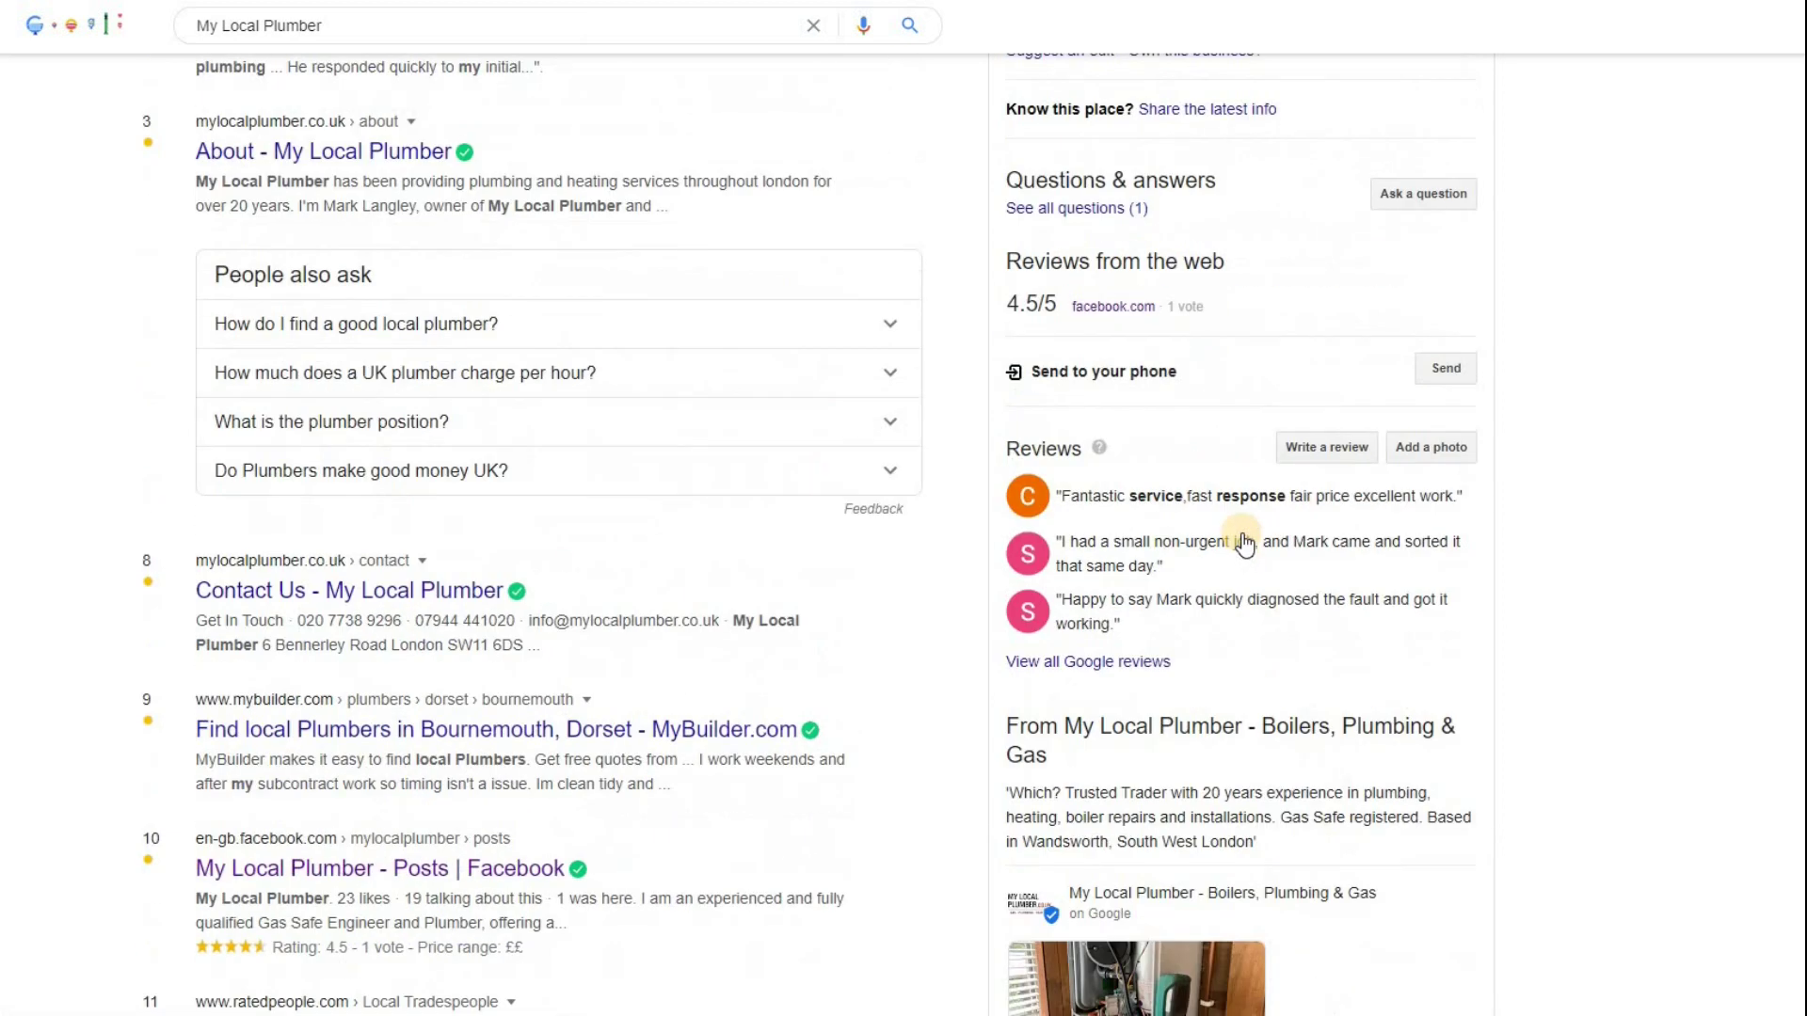
pyautogui.scroll(2, 1236, 569)
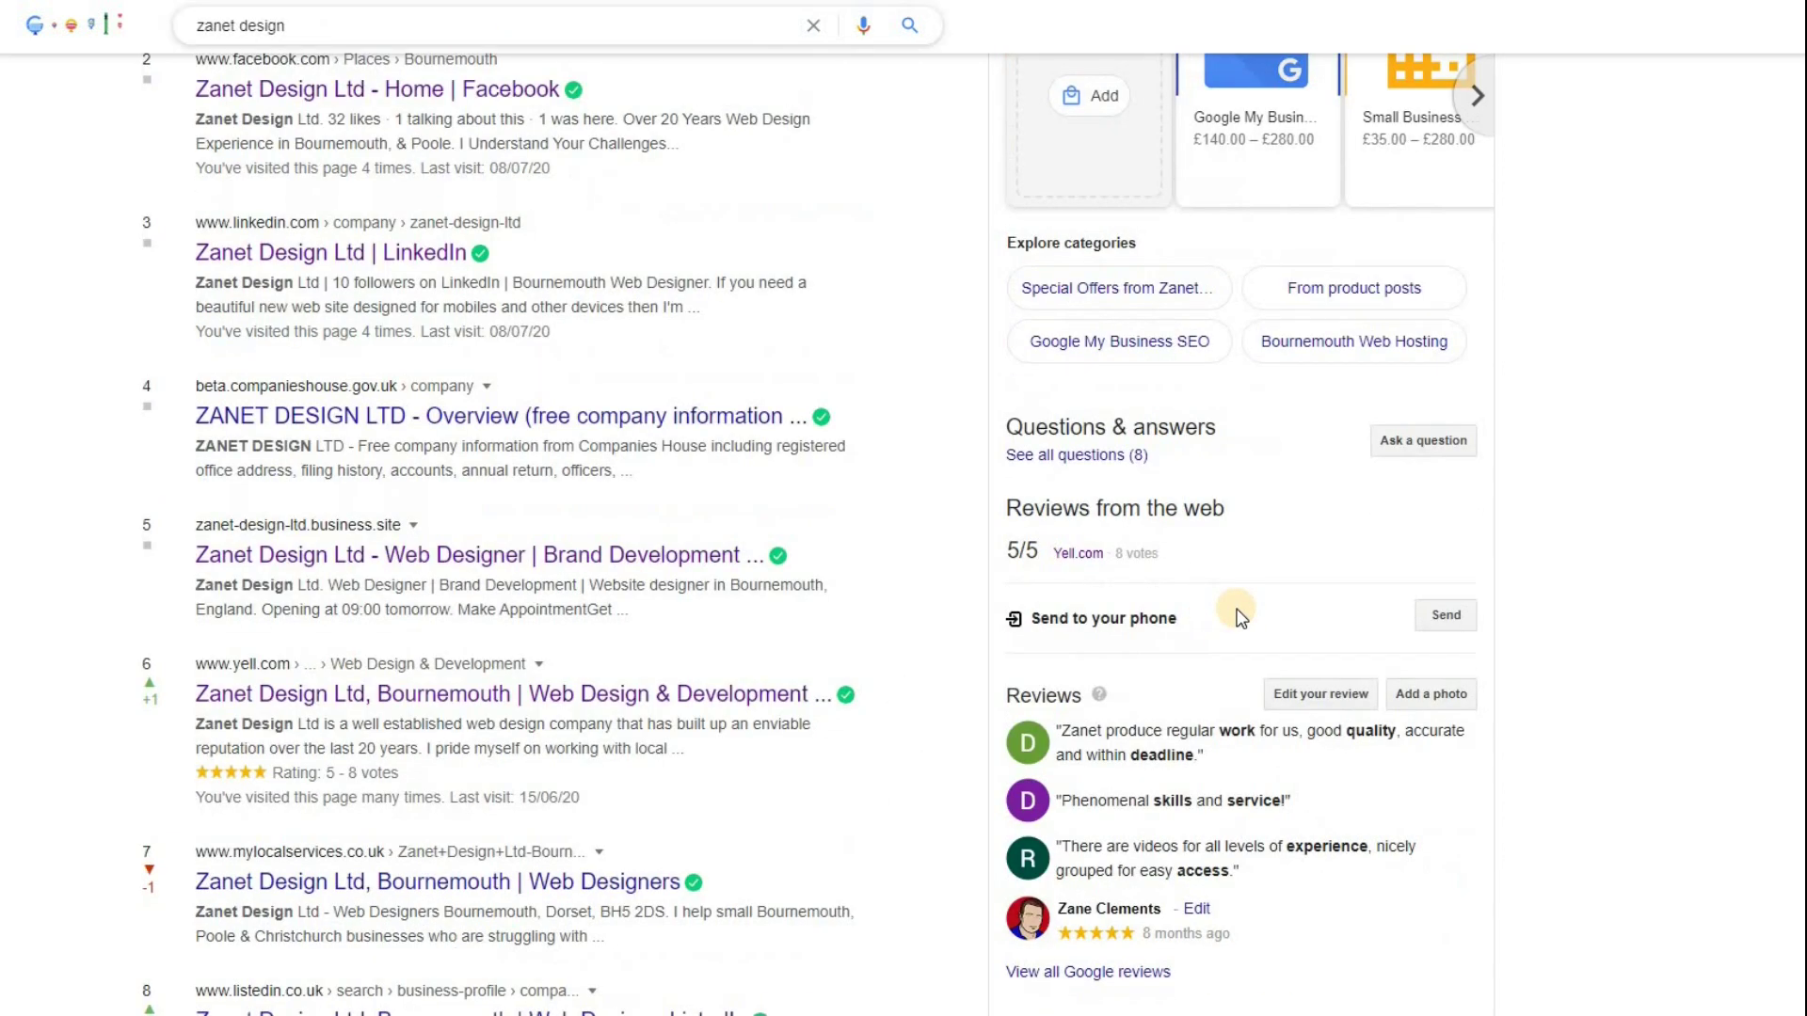
pyautogui.scroll(-3, 1229, 621)
pyautogui.scroll(-2, 1226, 629)
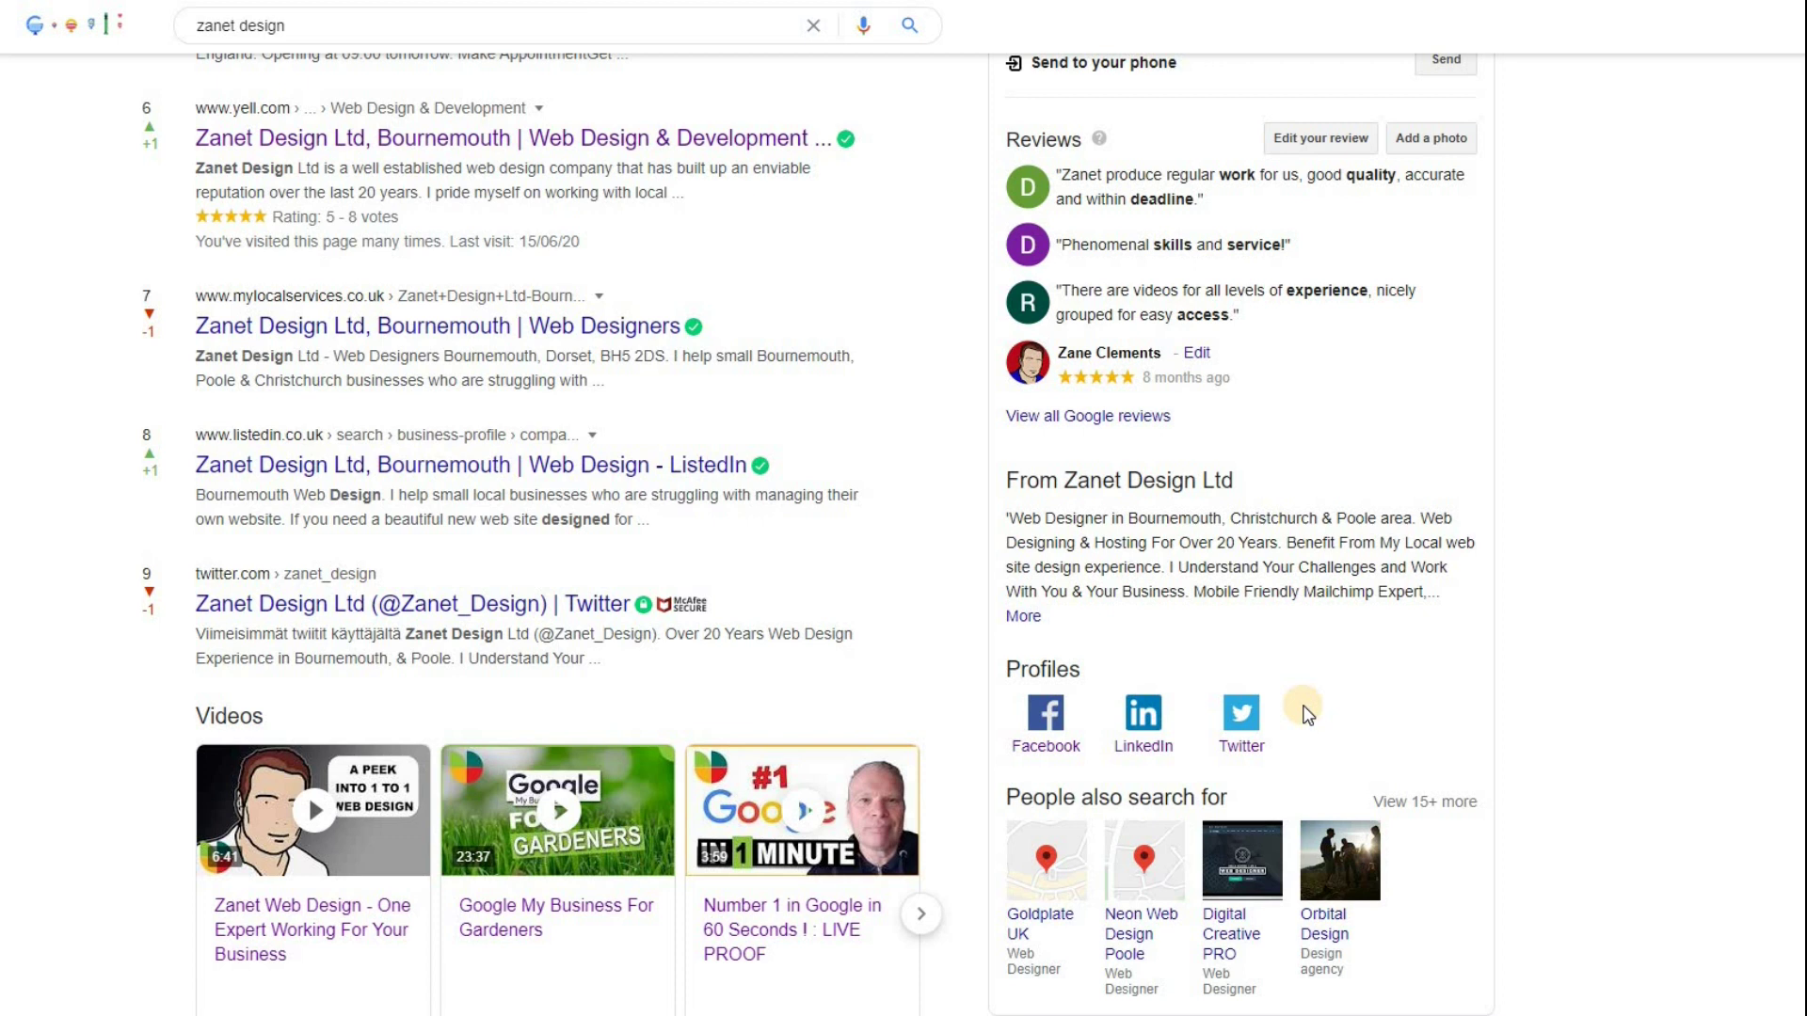
# Search Google for "zanet design social media"
pyautogui.click(320, 25)
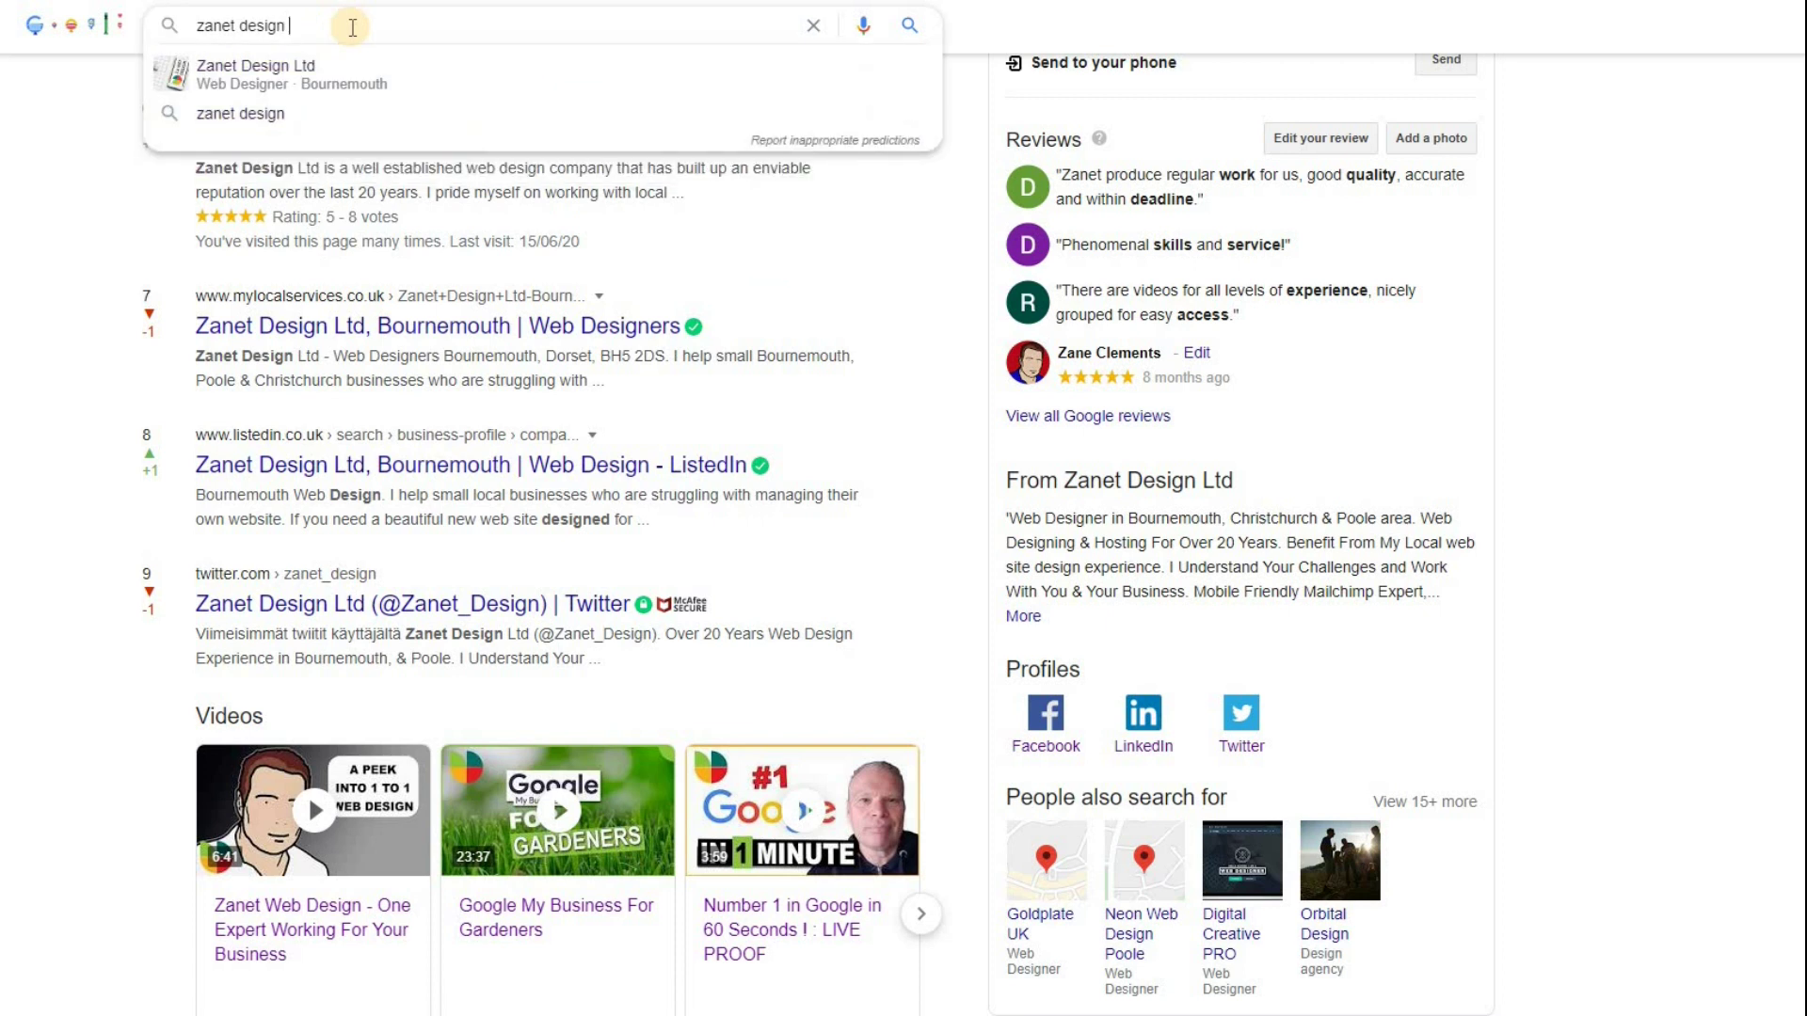
pyautogui.write('soc')
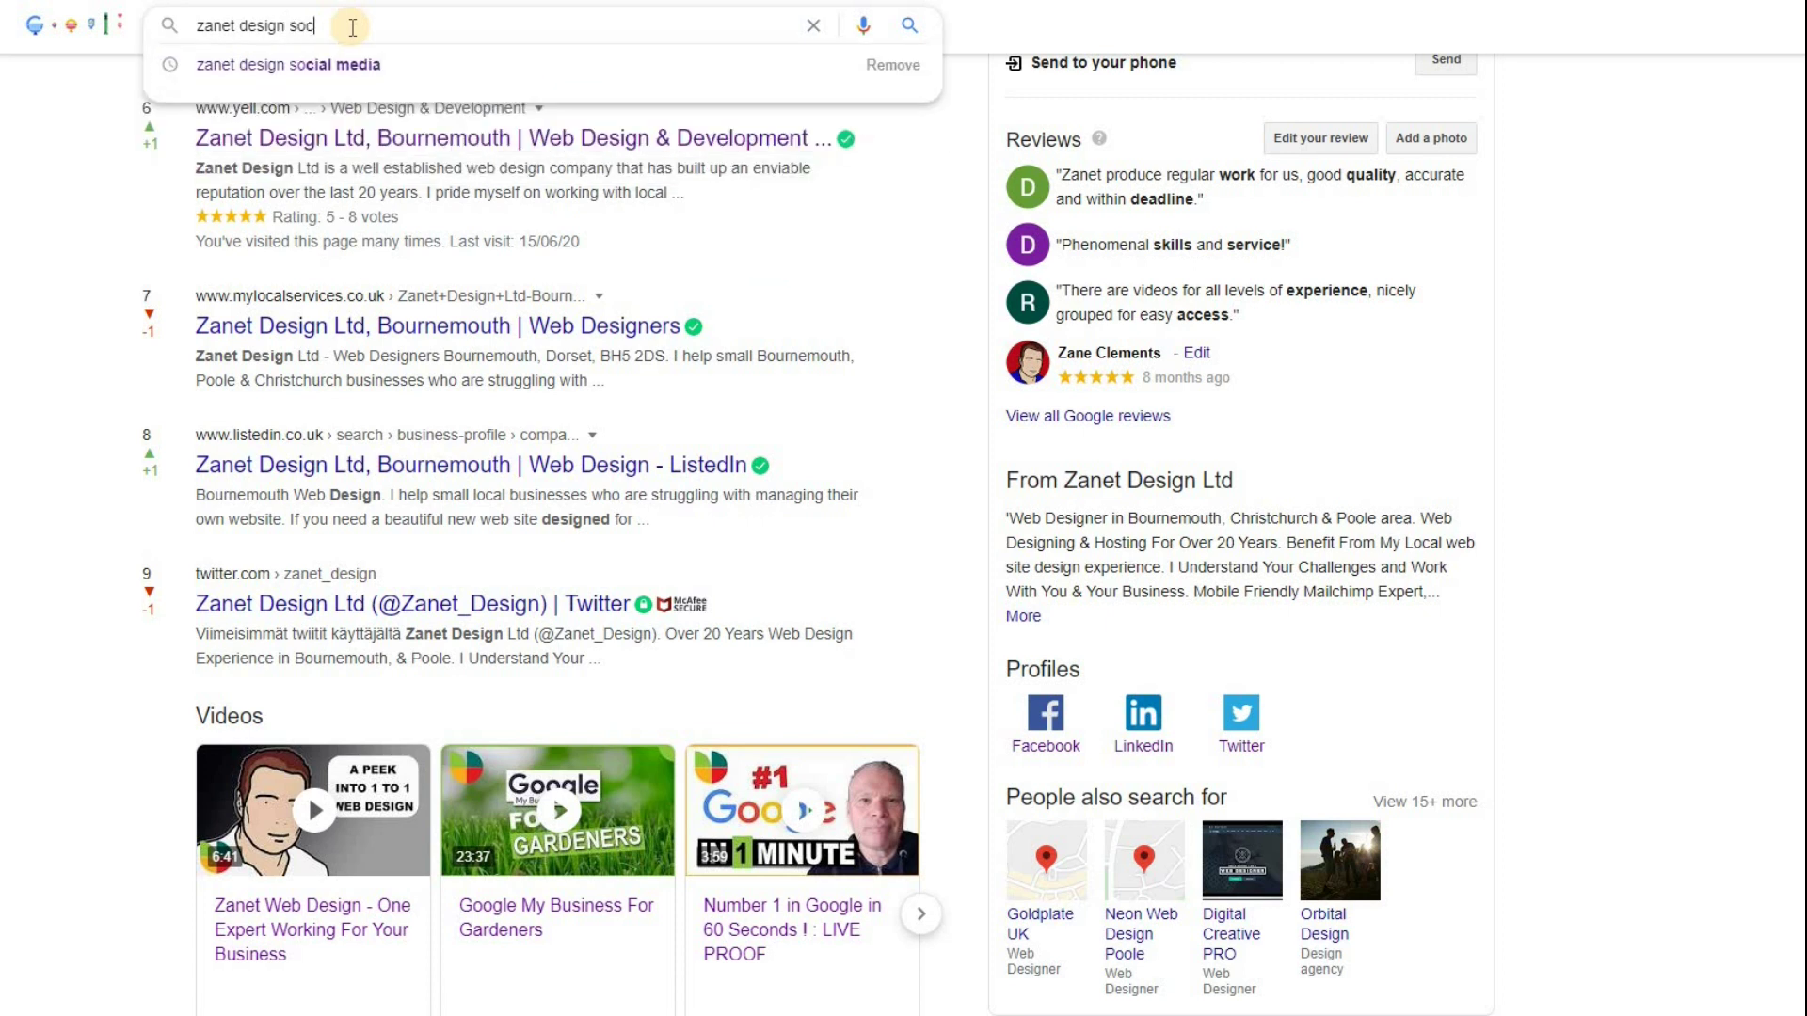
pyautogui.write('ial media')
pyautogui.press('Return')
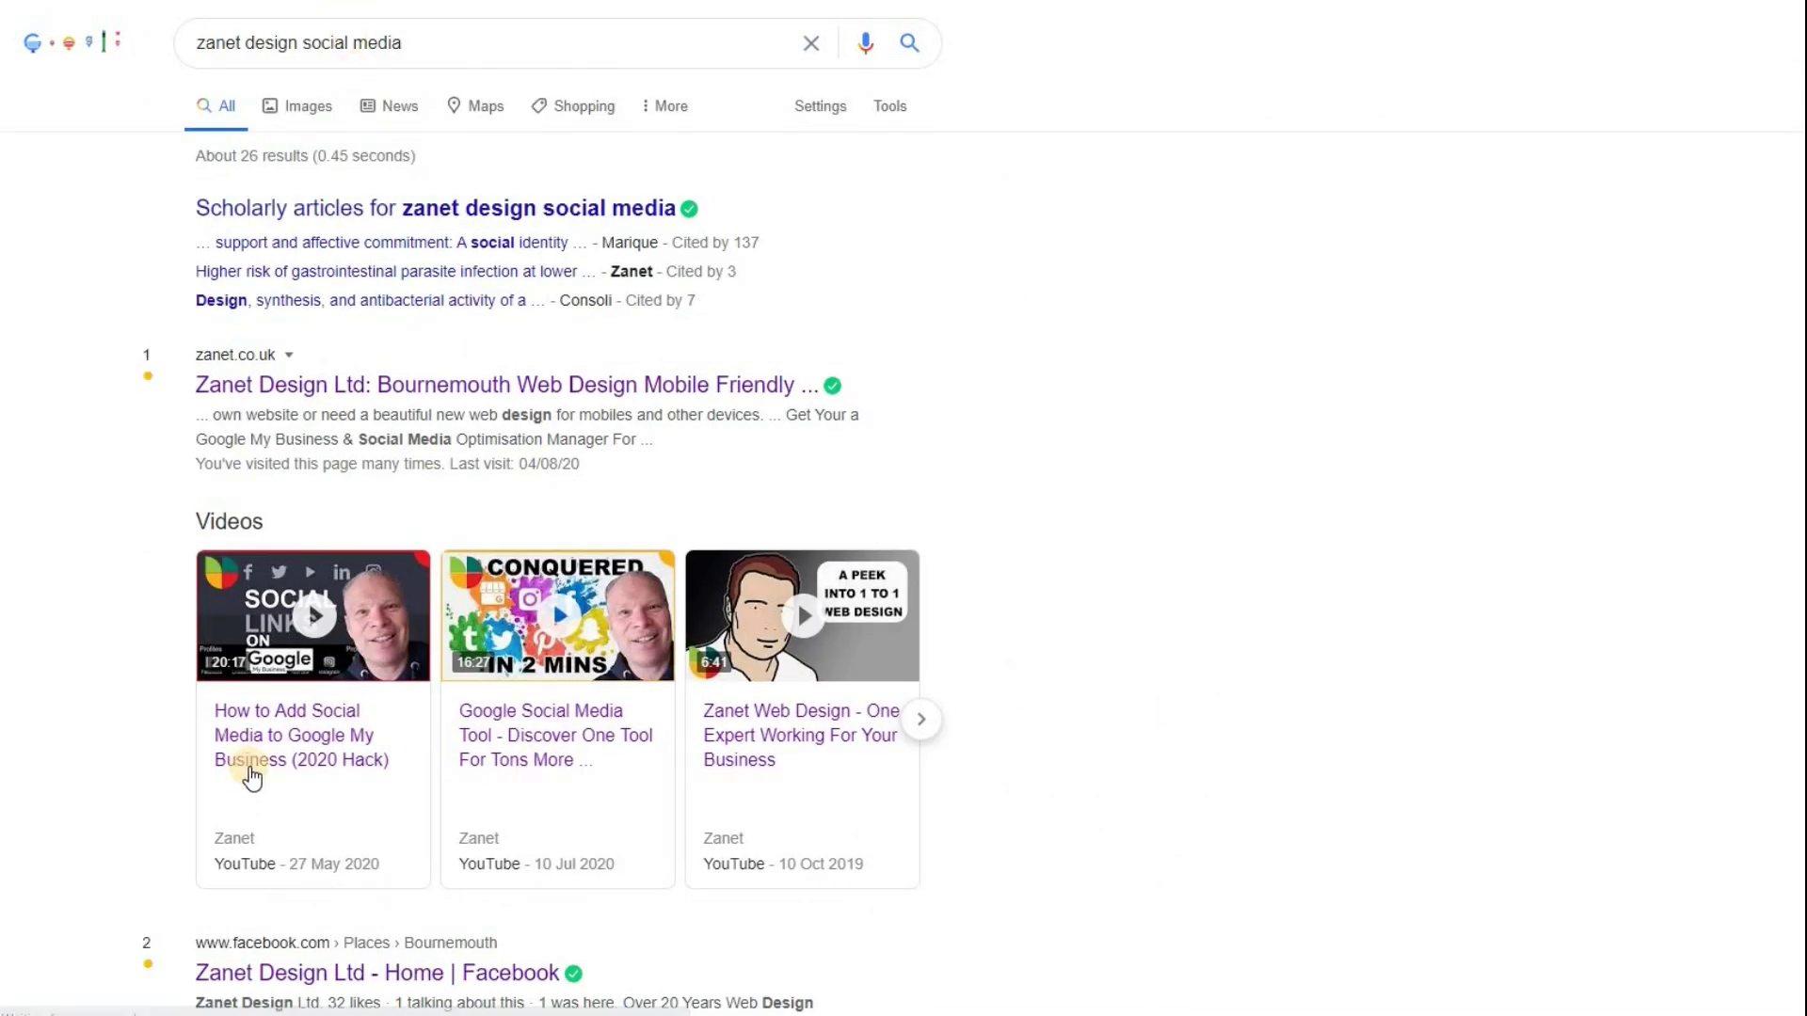
# Open the zanet.co.uk website from the search results and look through its home page down to the quote section
pyautogui.moveTo(268, 743)
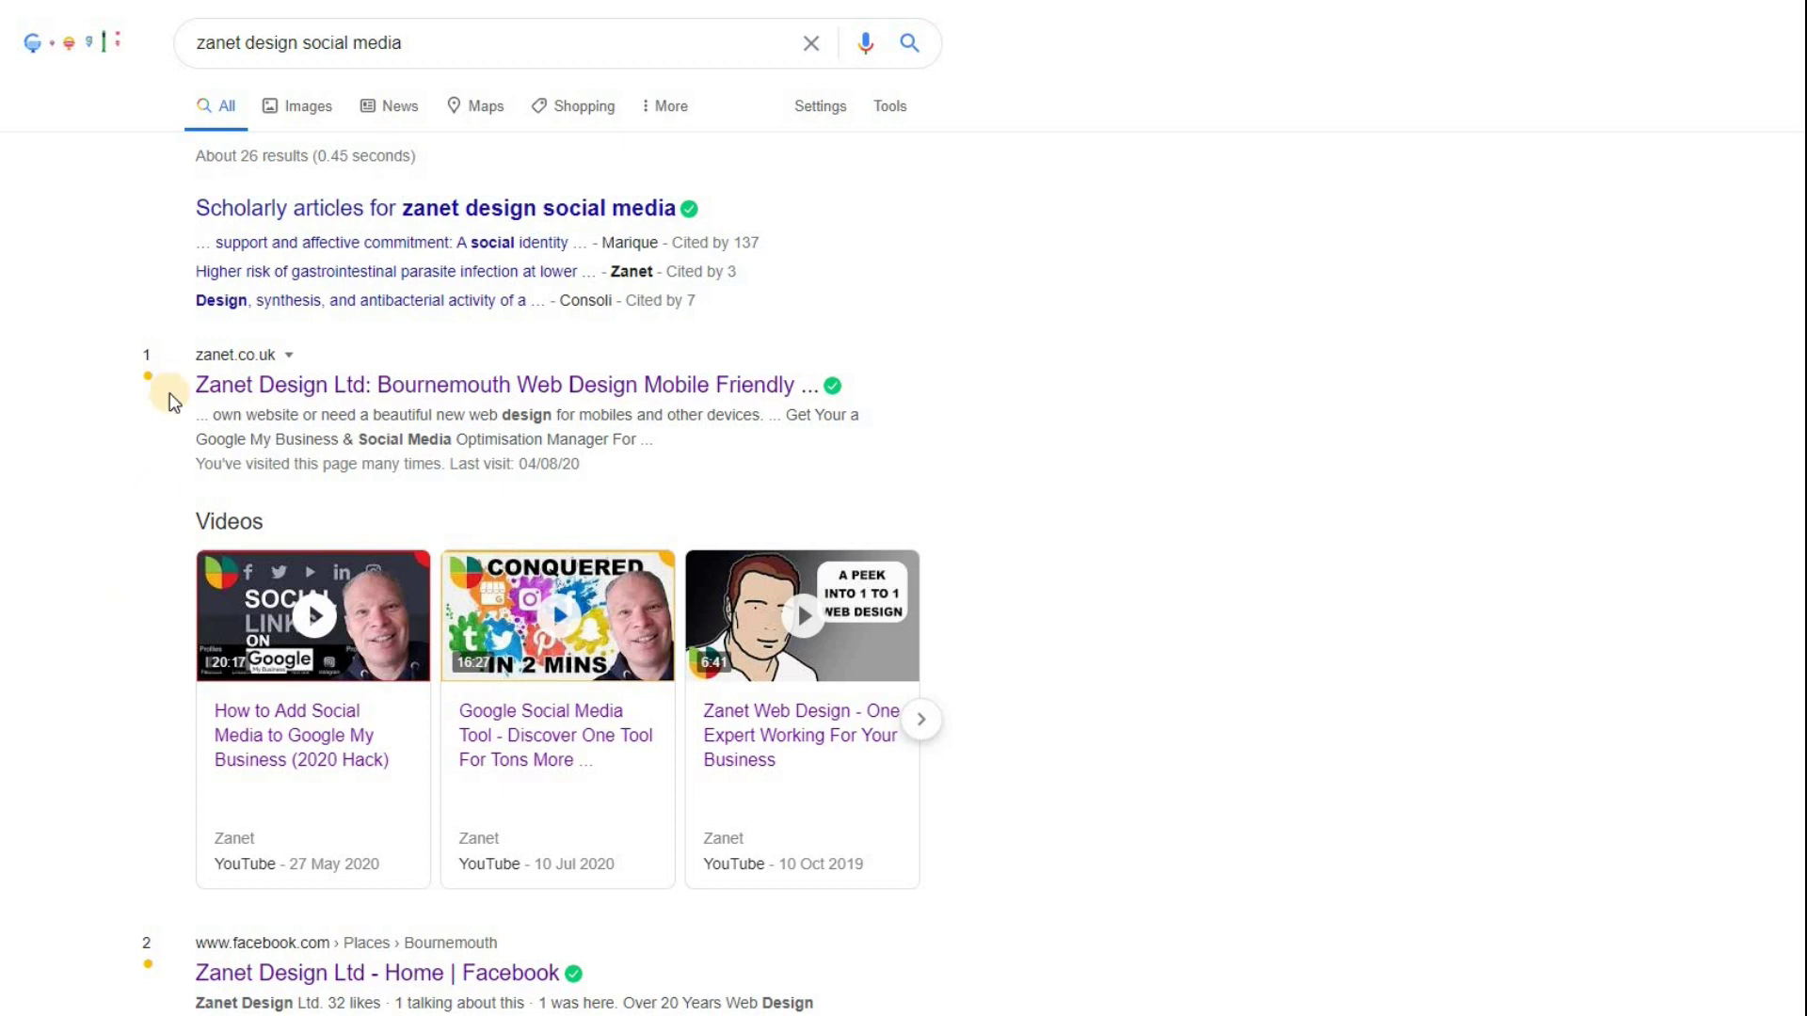
pyautogui.moveTo(155, 376)
pyautogui.click(450, 393)
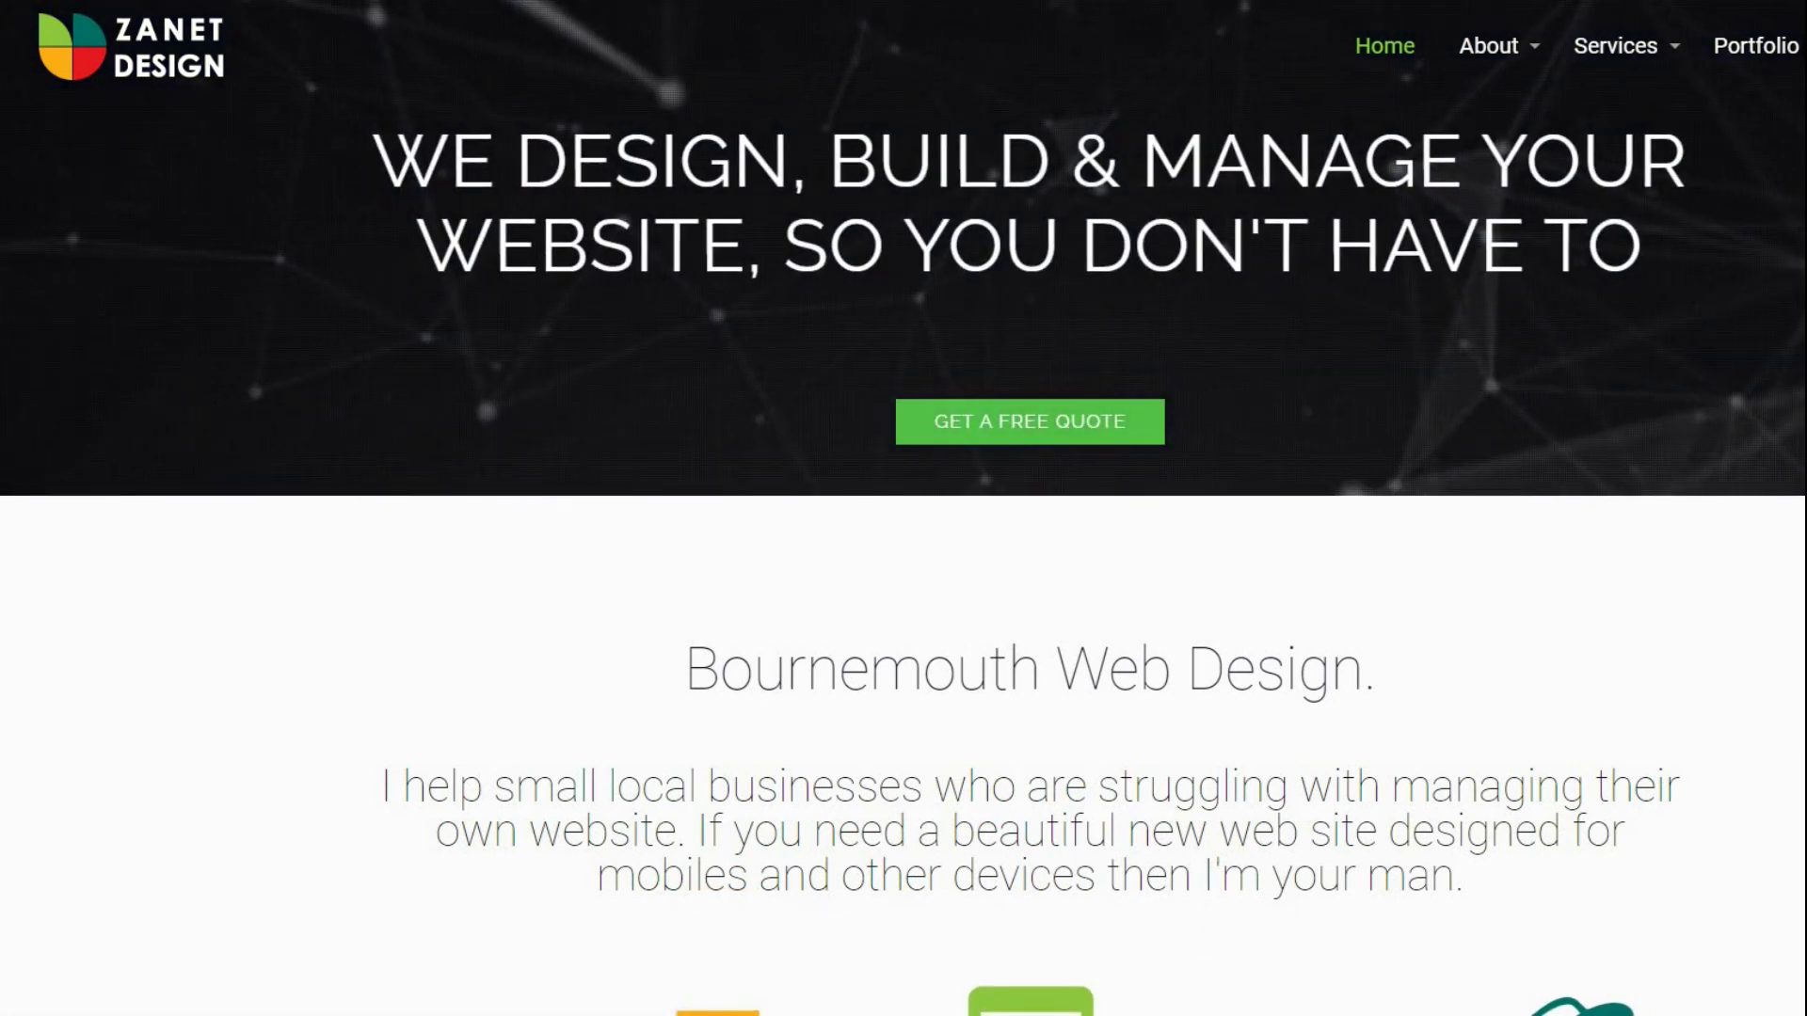
pyautogui.scroll(-20, 904, 508)
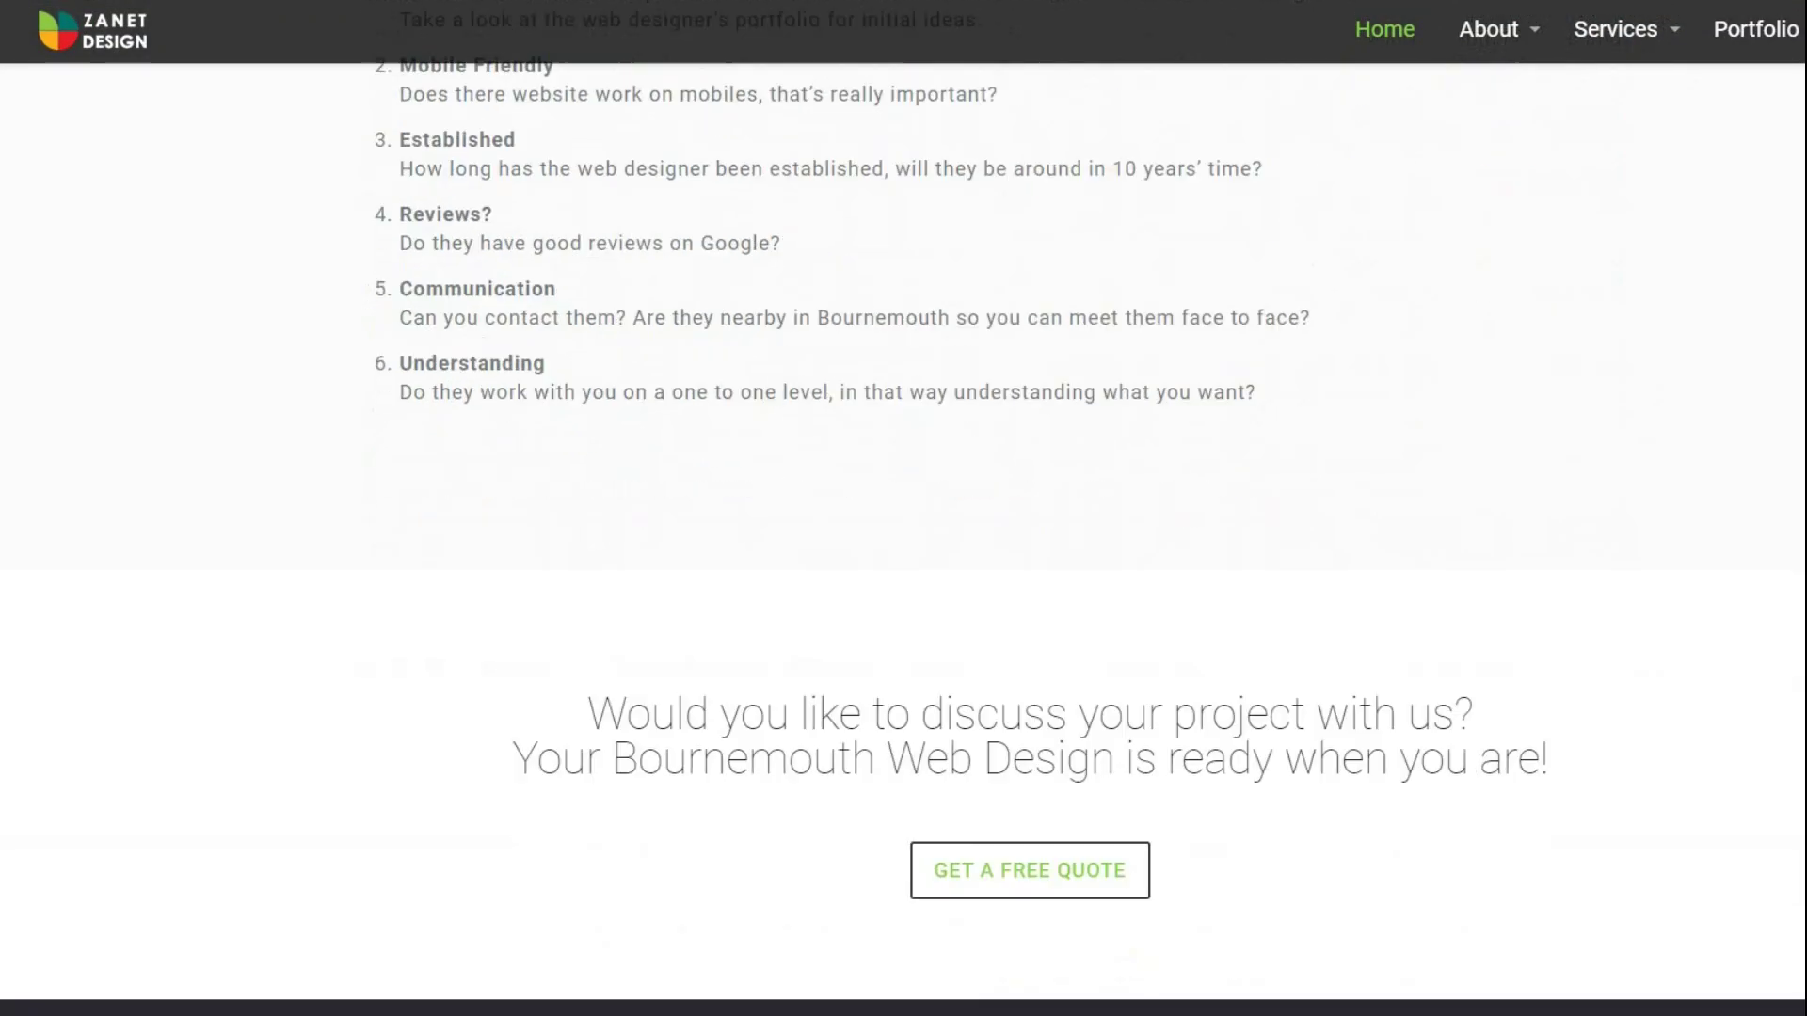
pyautogui.scroll(-2, 904, 509)
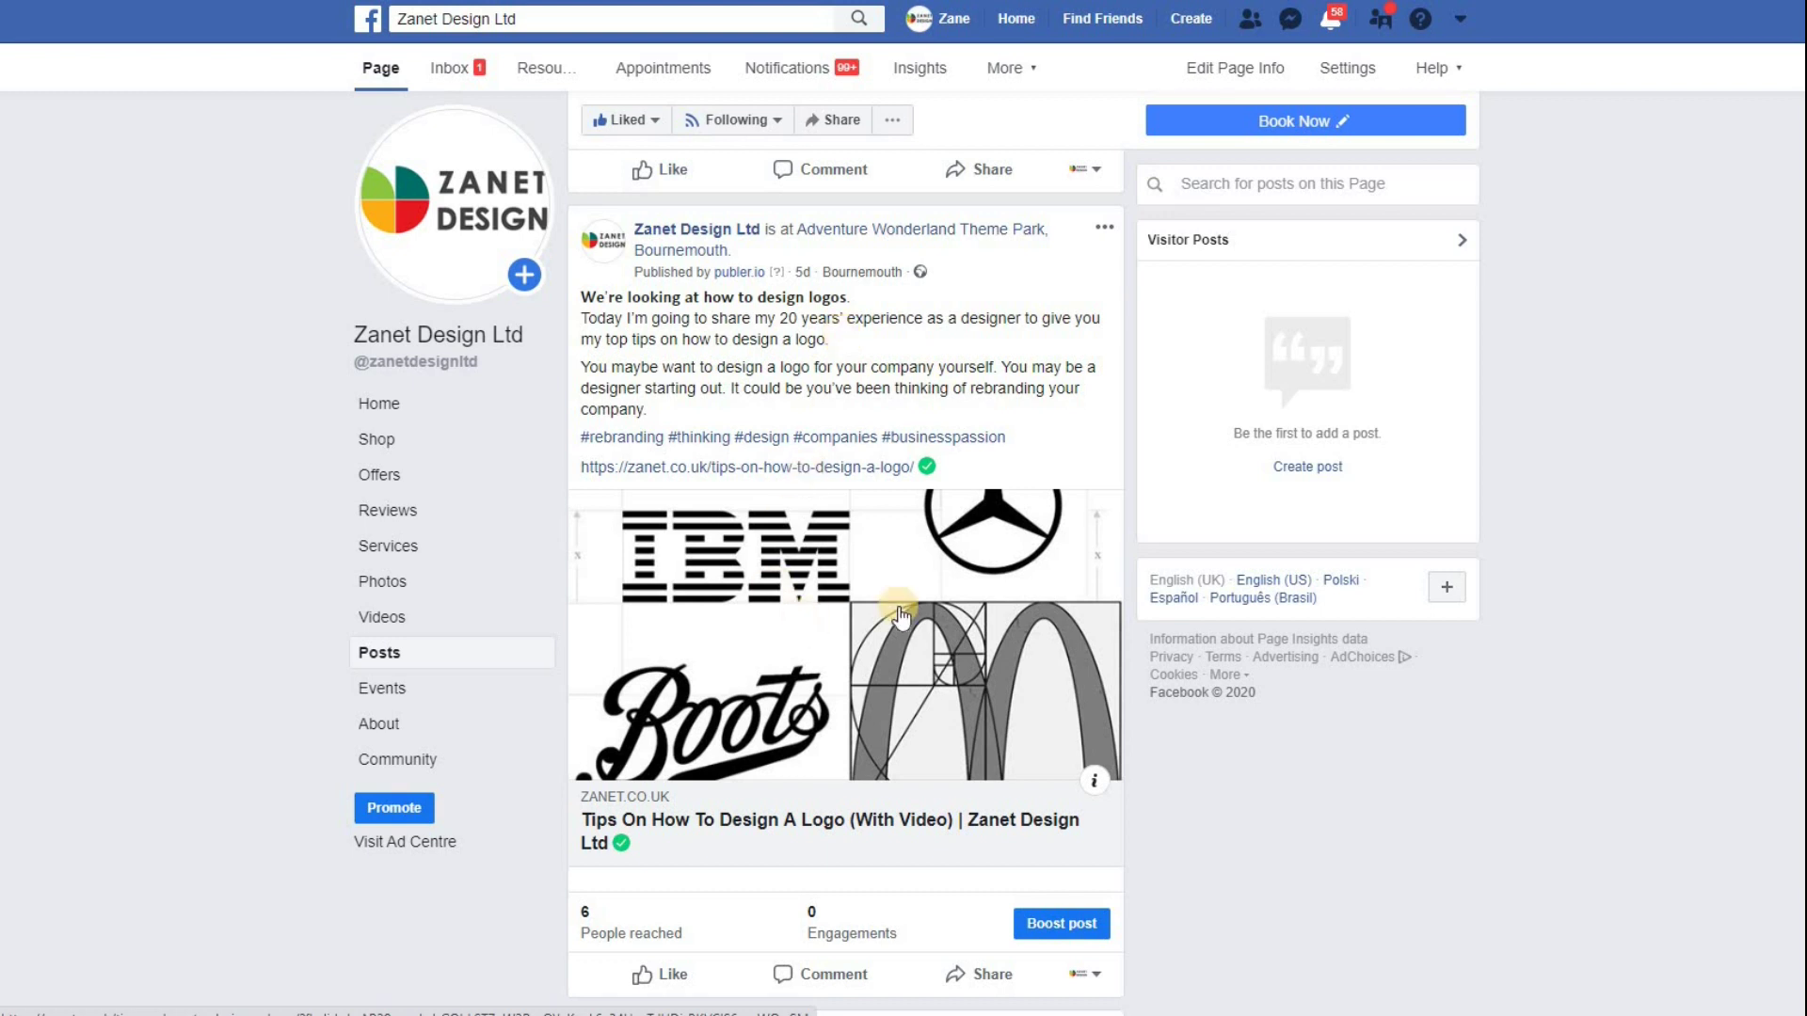
# Copy the text, hashtags and link of Zanet Design's Facebook post about how to design logos
pyautogui.rightClick(815, 603)
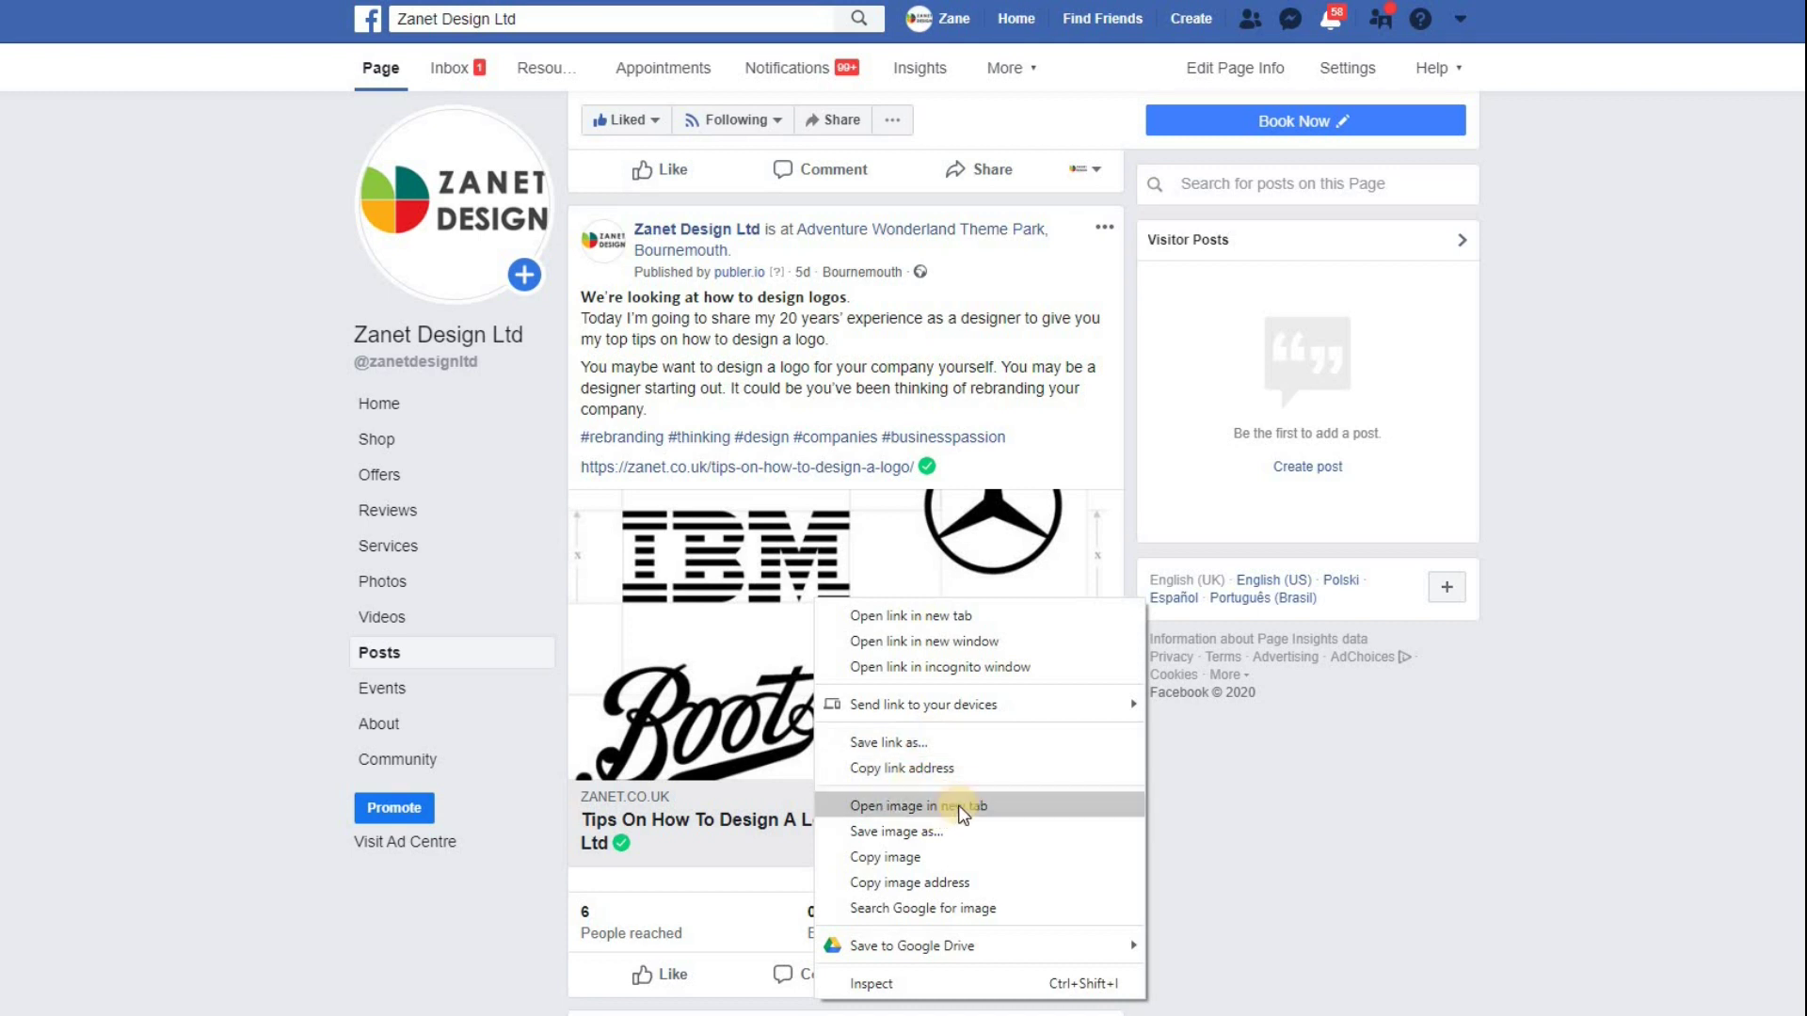
pyautogui.click(218, 563)
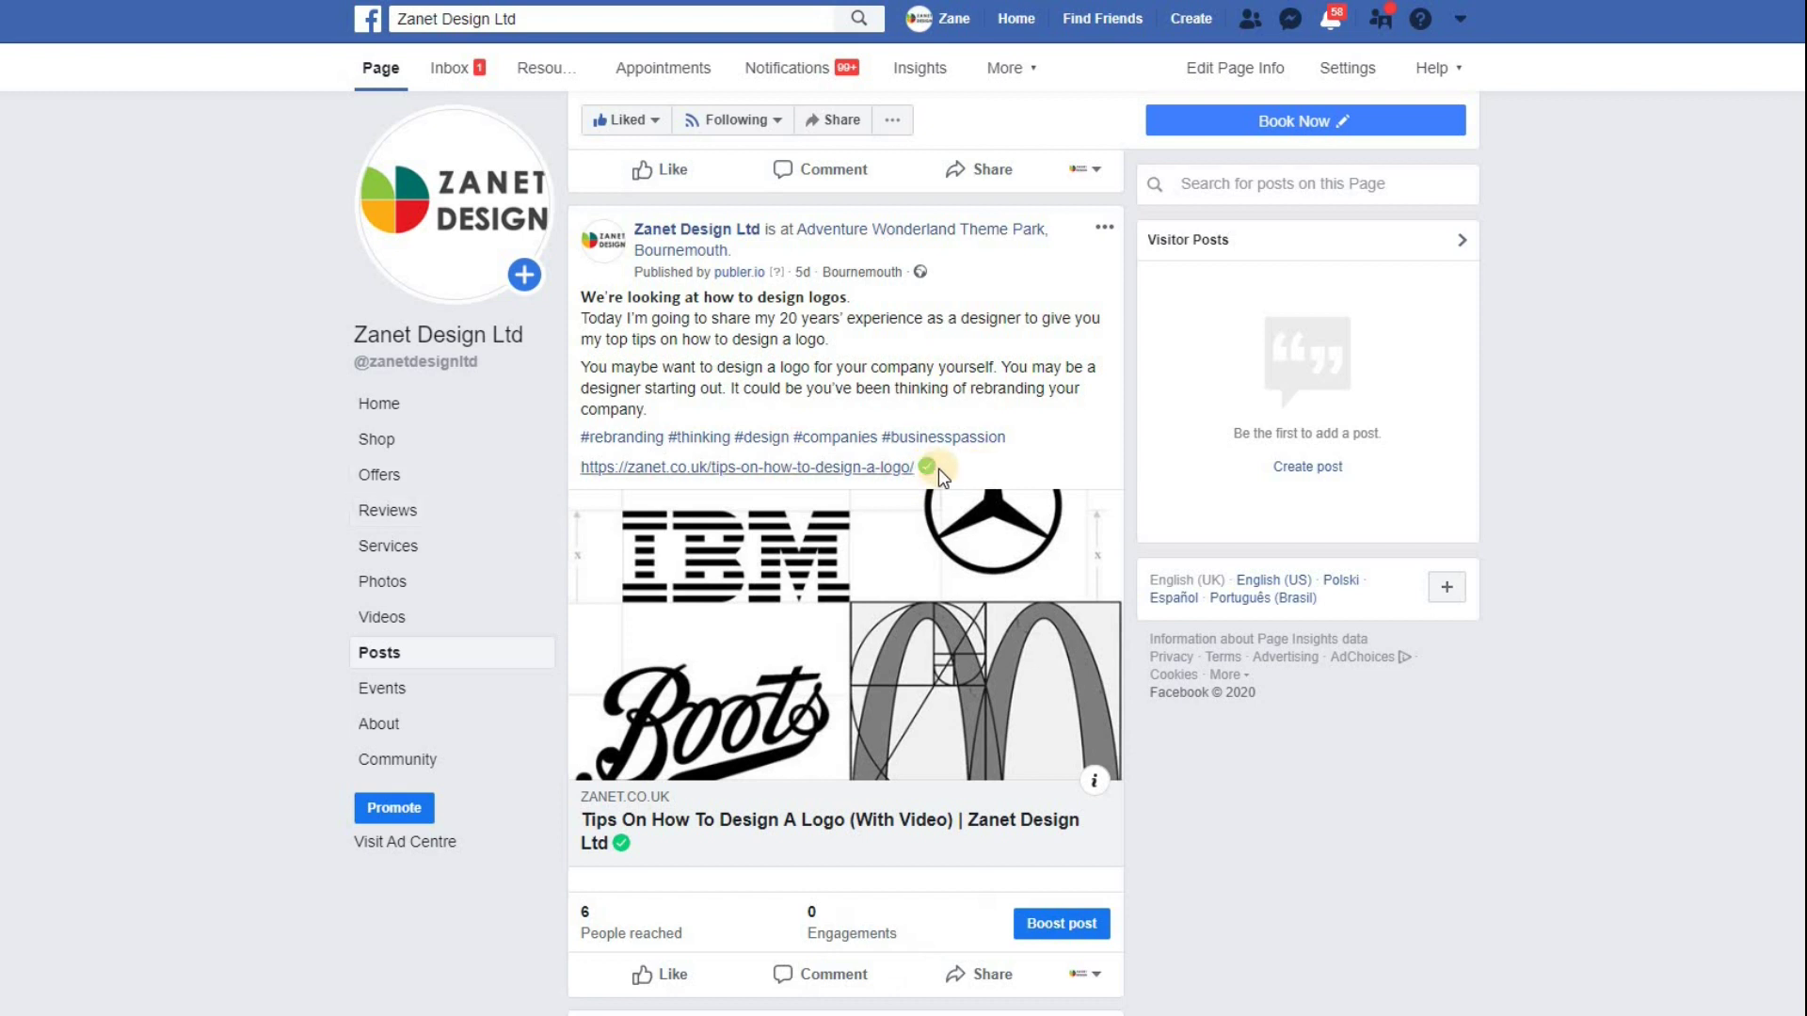
pyautogui.moveTo(583, 296); pyautogui.dragTo(906, 467)
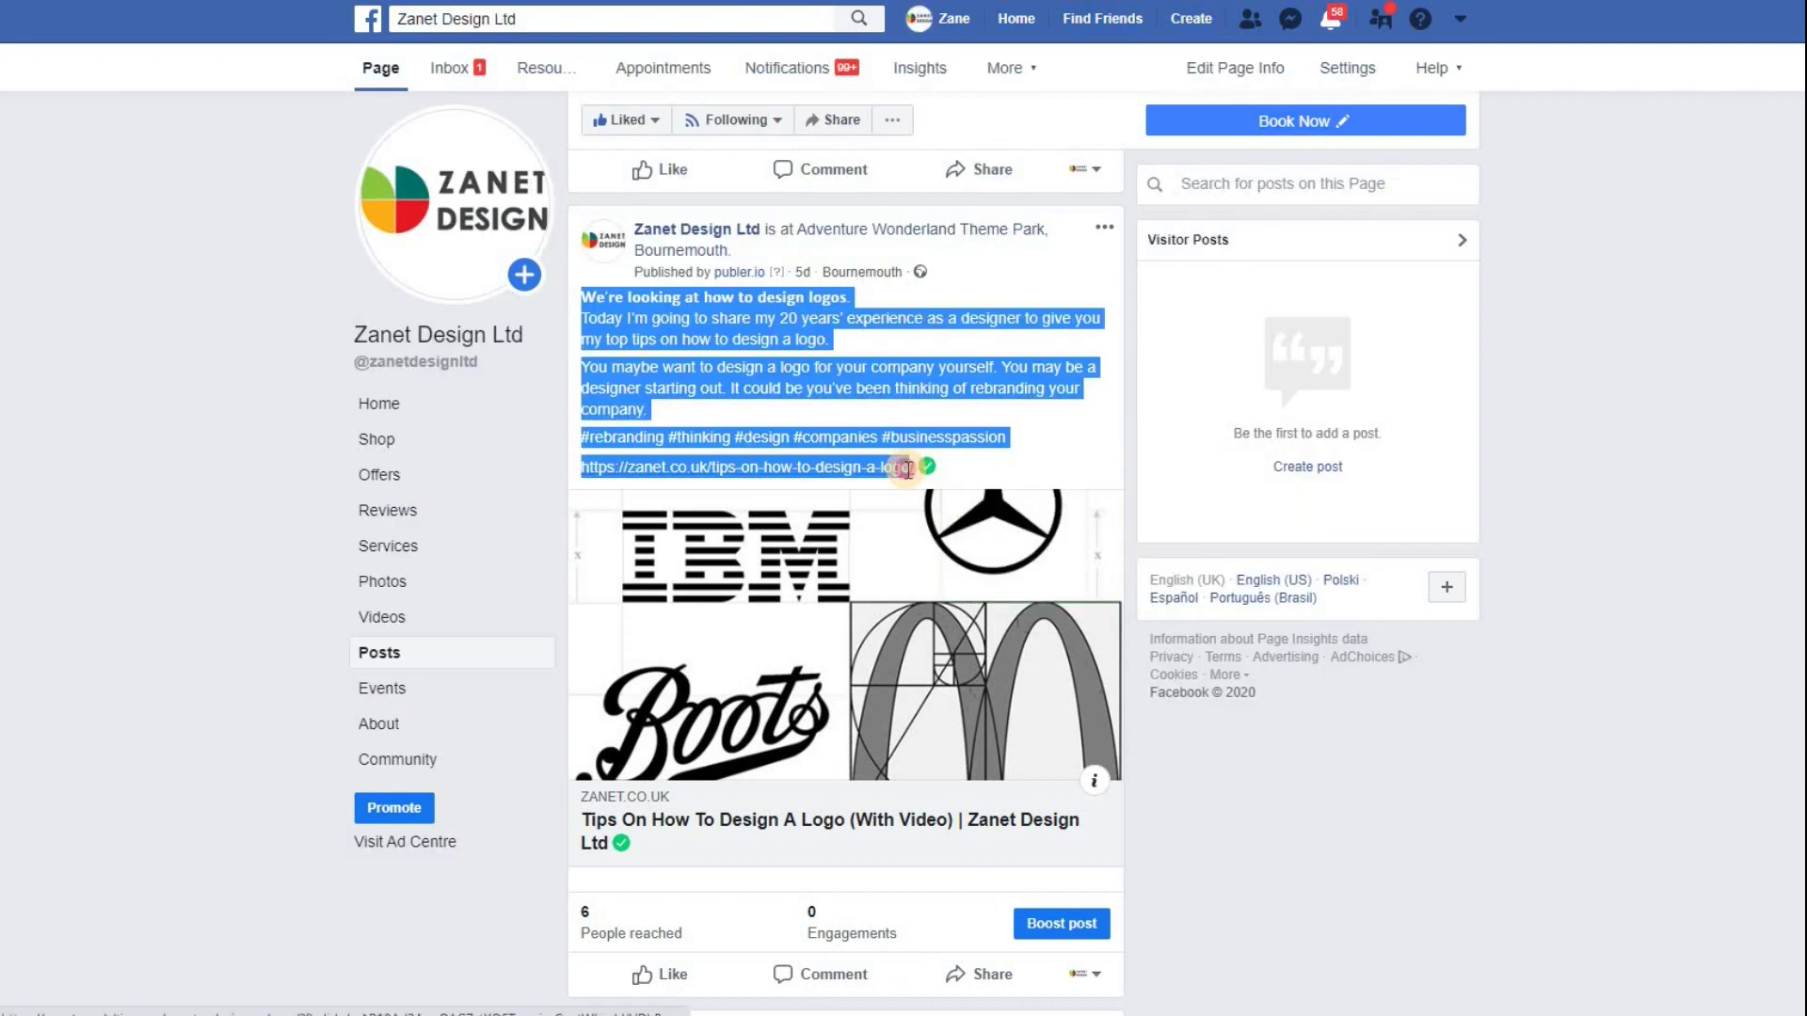
pyautogui.rightClick(908, 381)
pyautogui.click(958, 396)
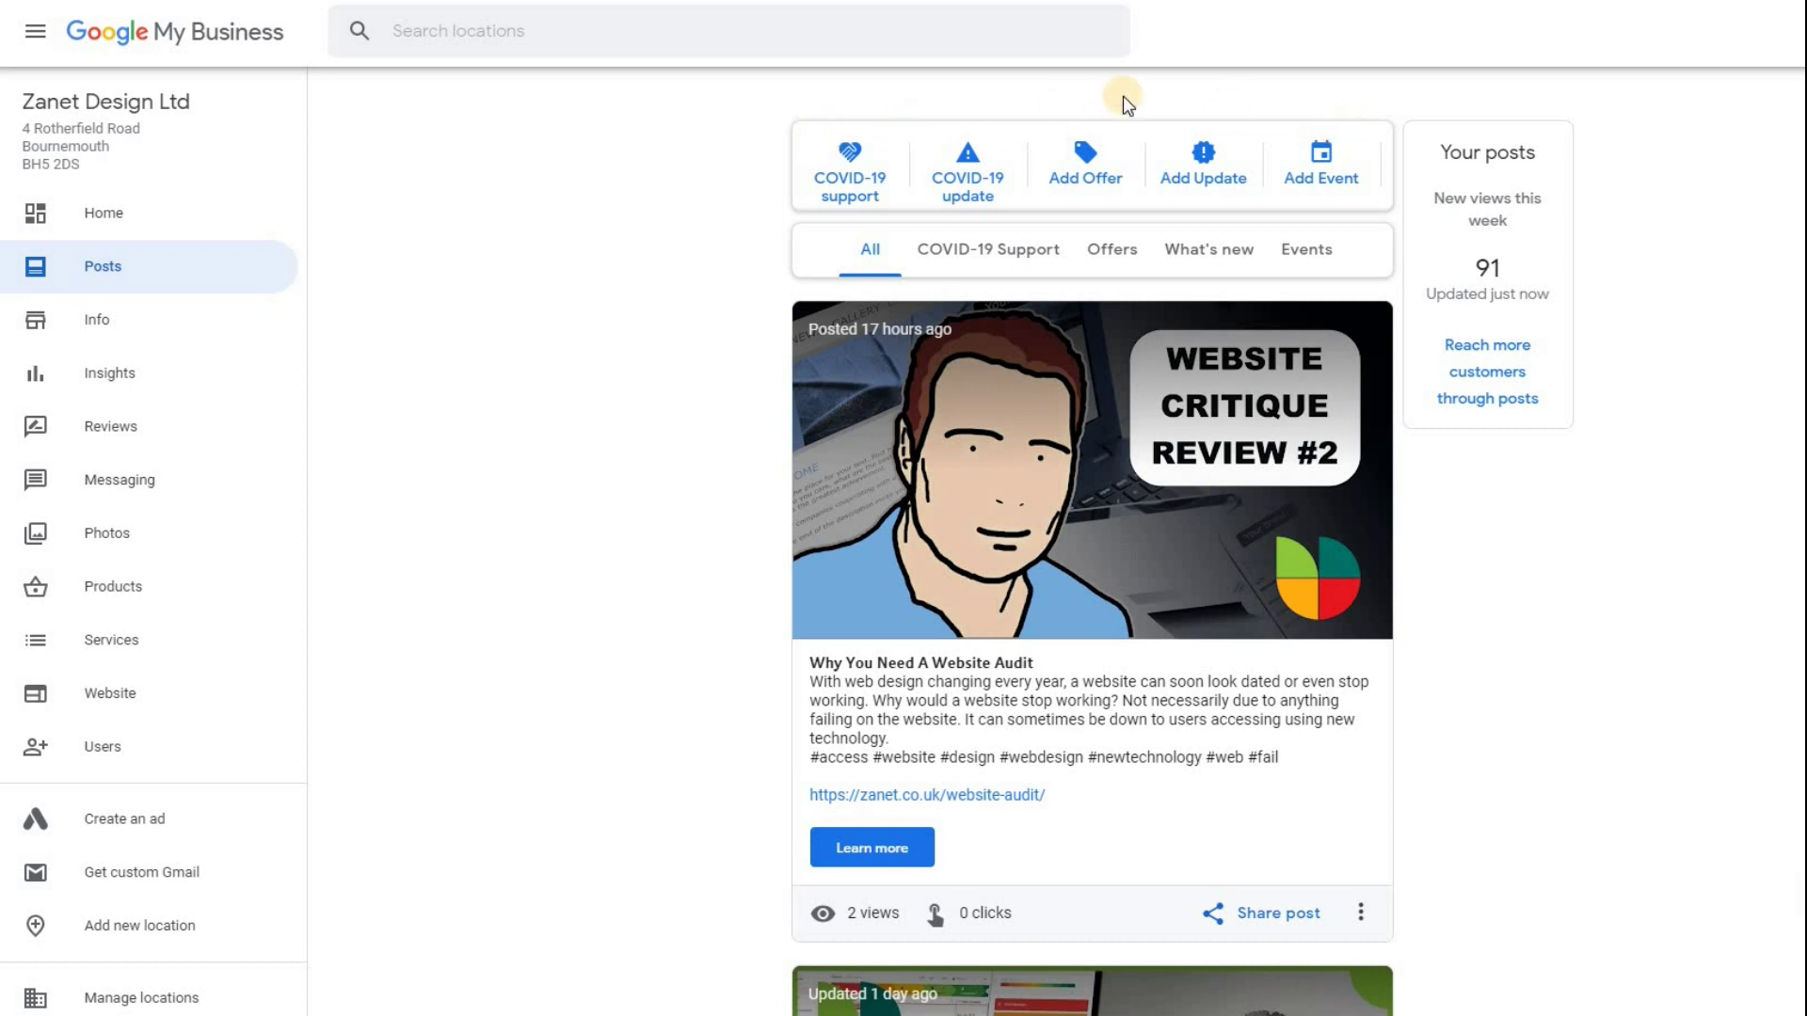
# Create a What's New post in Google My Business, upload the logos image and crop it
pyautogui.click(1210, 162)
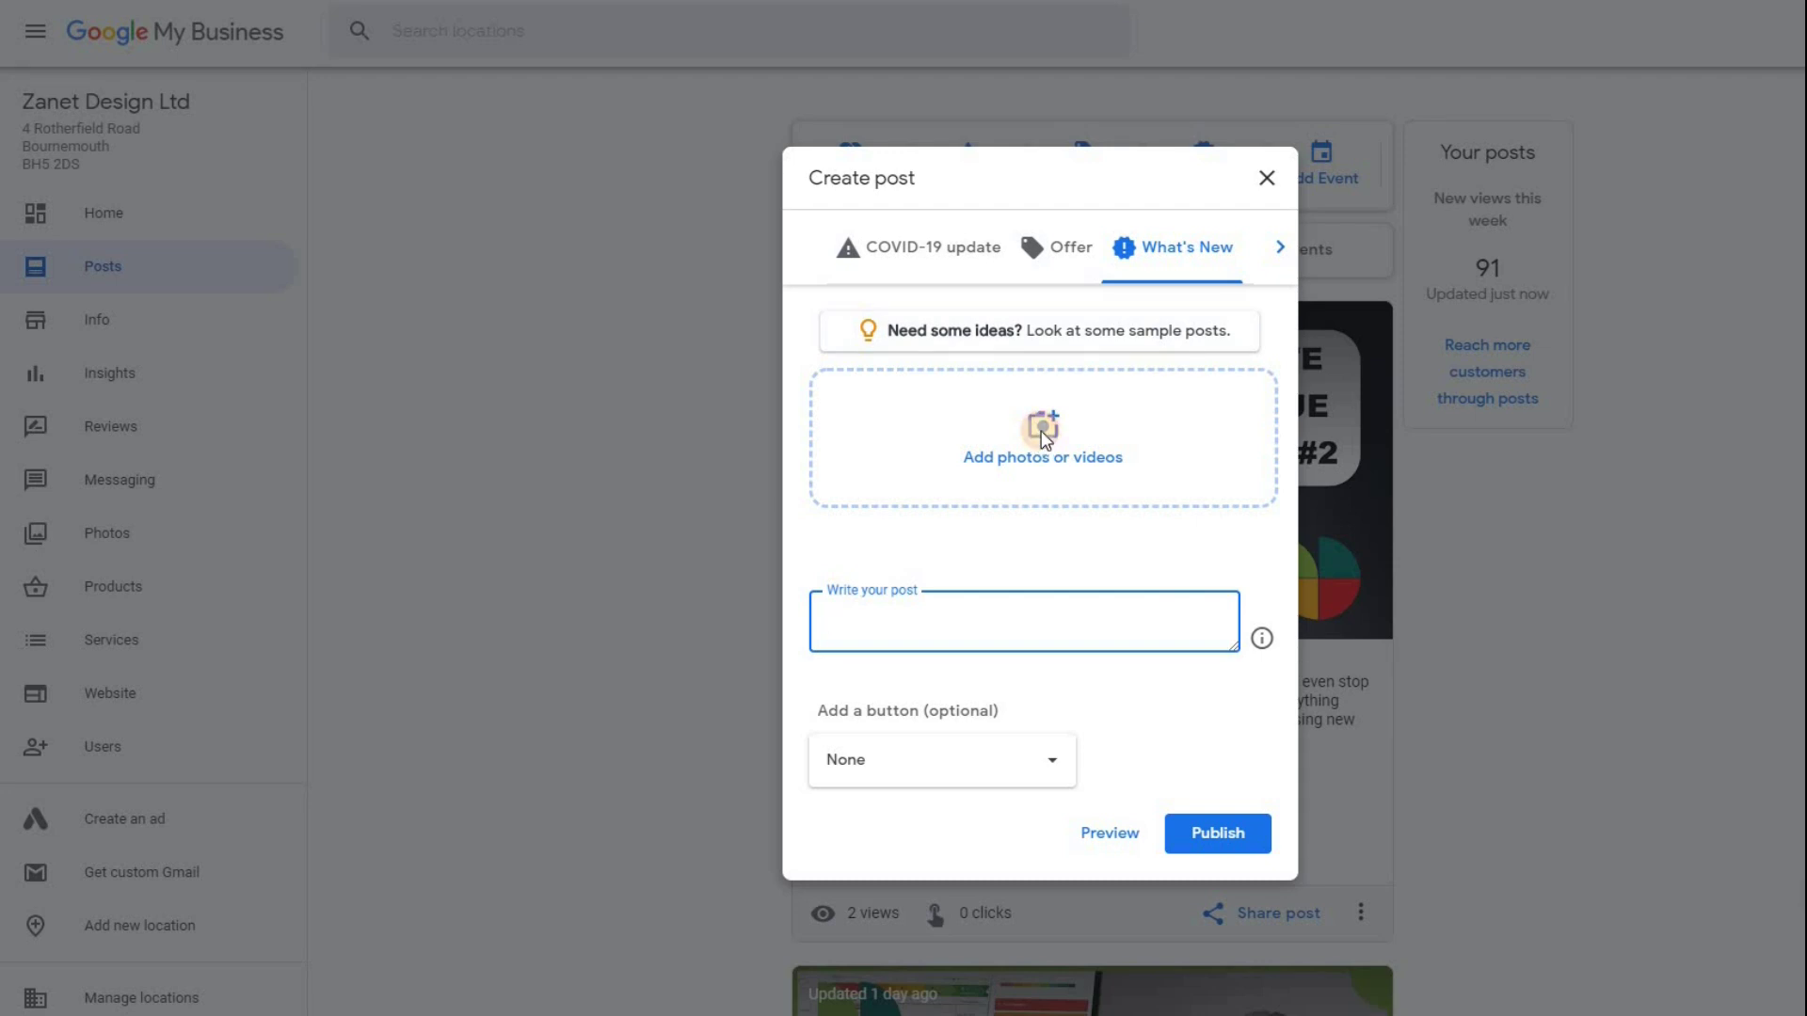
pyautogui.click(1043, 431)
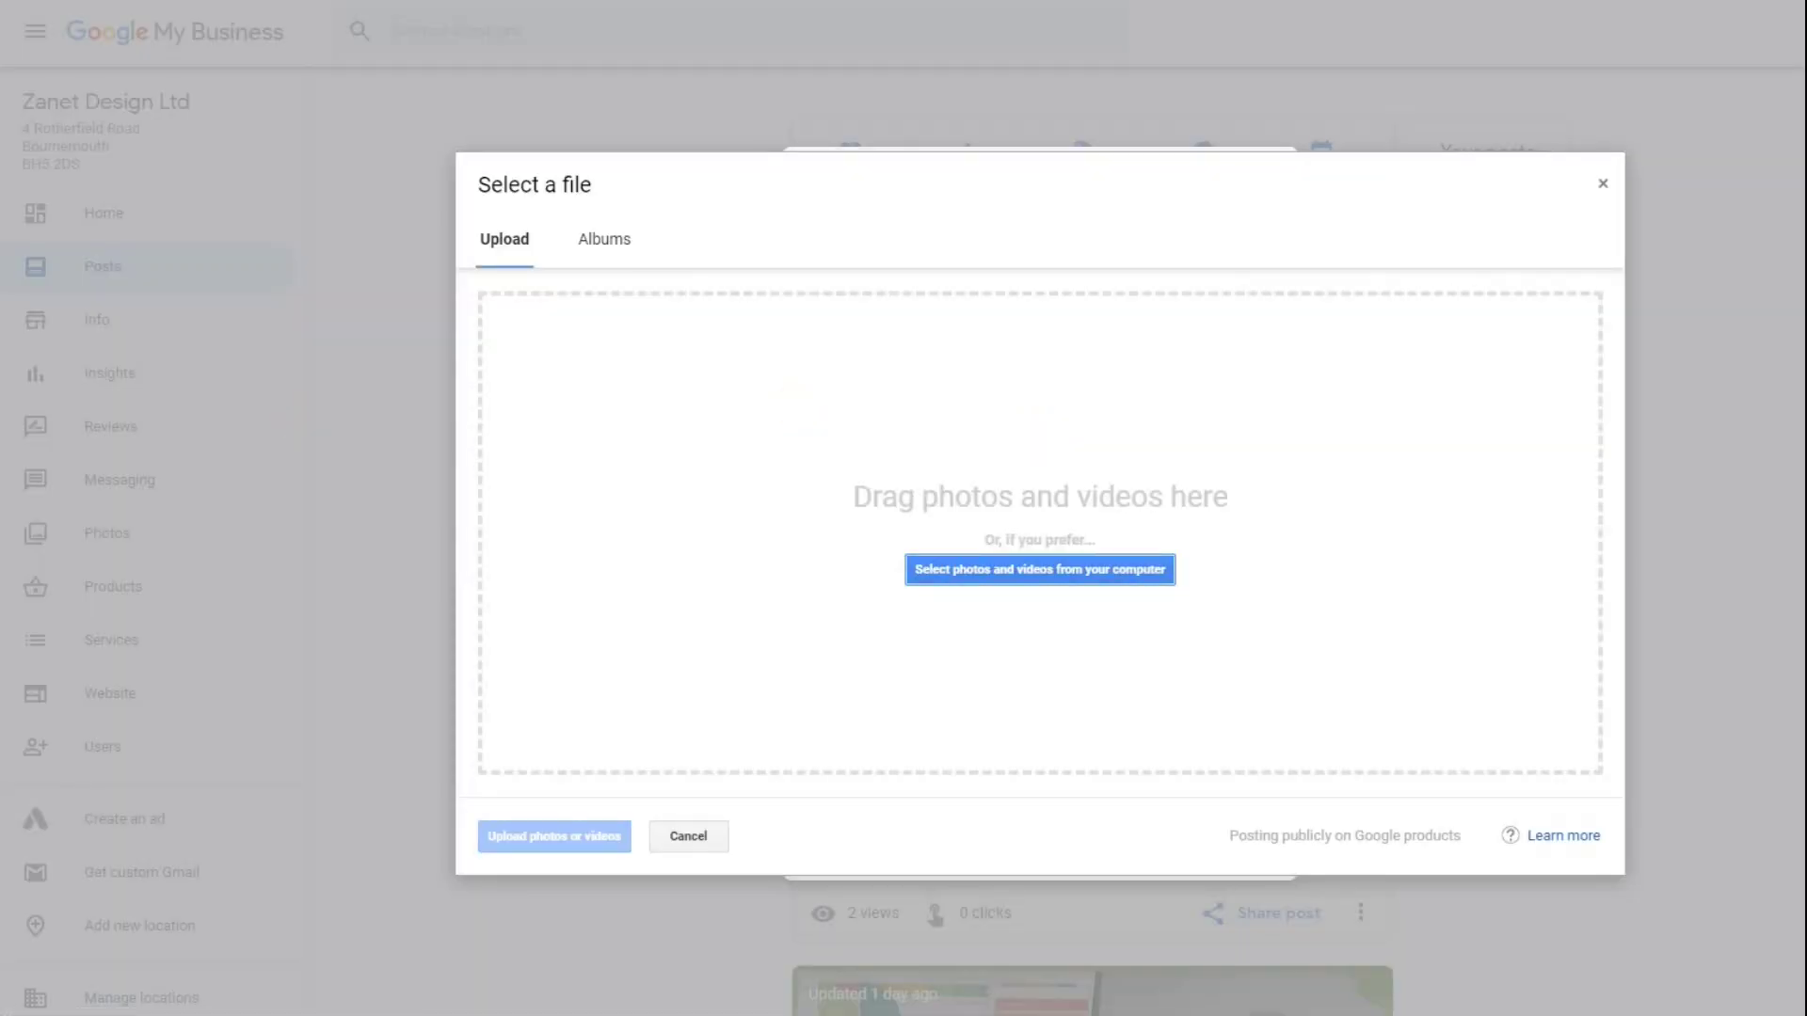
pyautogui.moveTo(537, 241); pyautogui.dragTo(1013, 484)
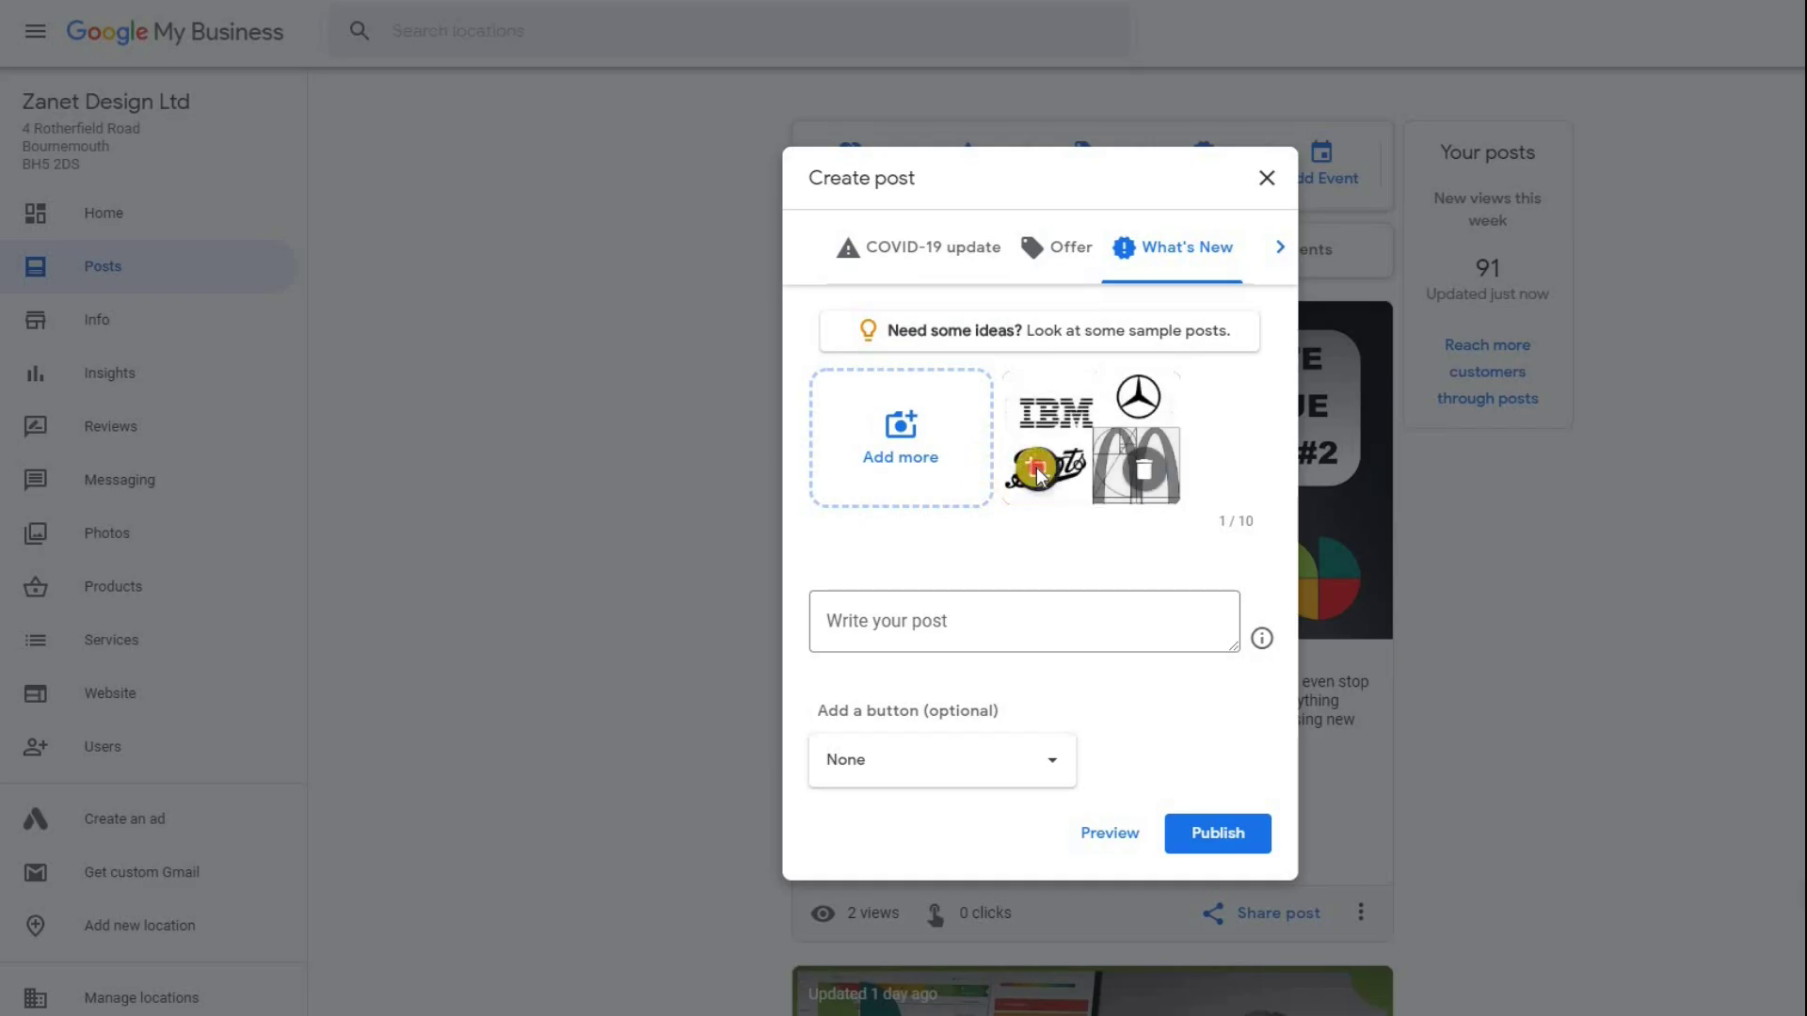
pyautogui.click(1036, 468)
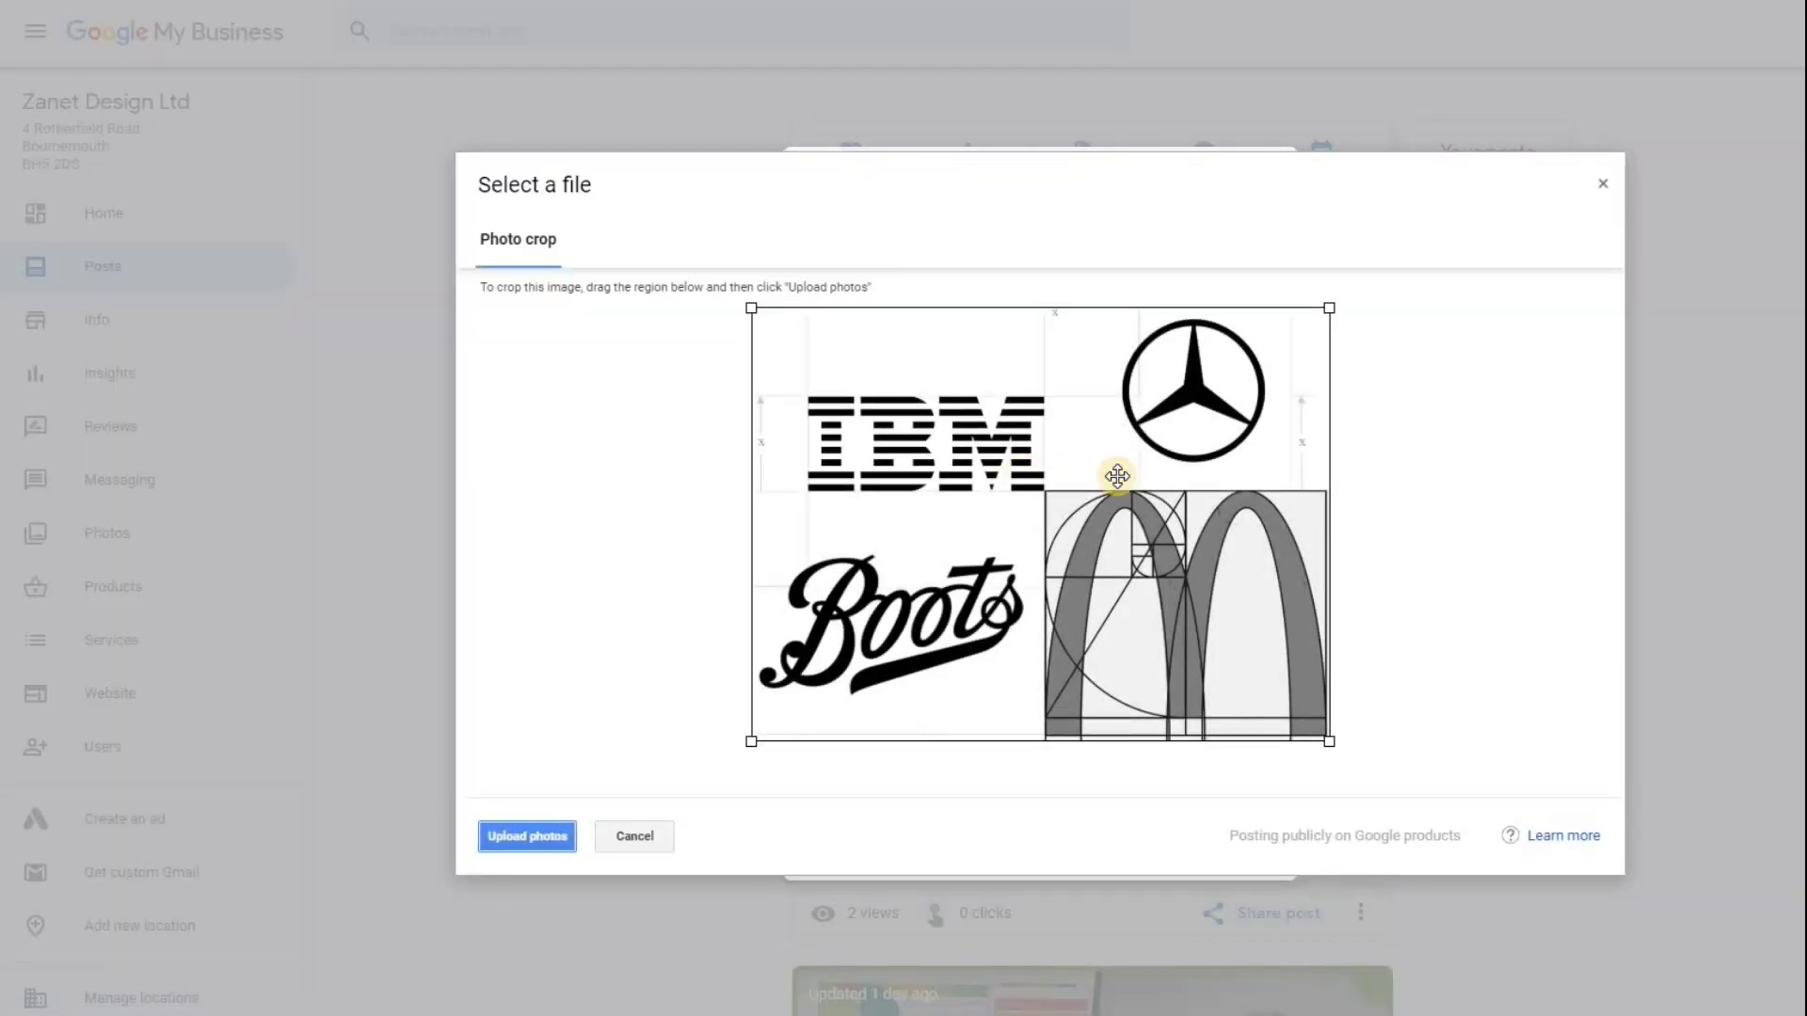
pyautogui.click(542, 837)
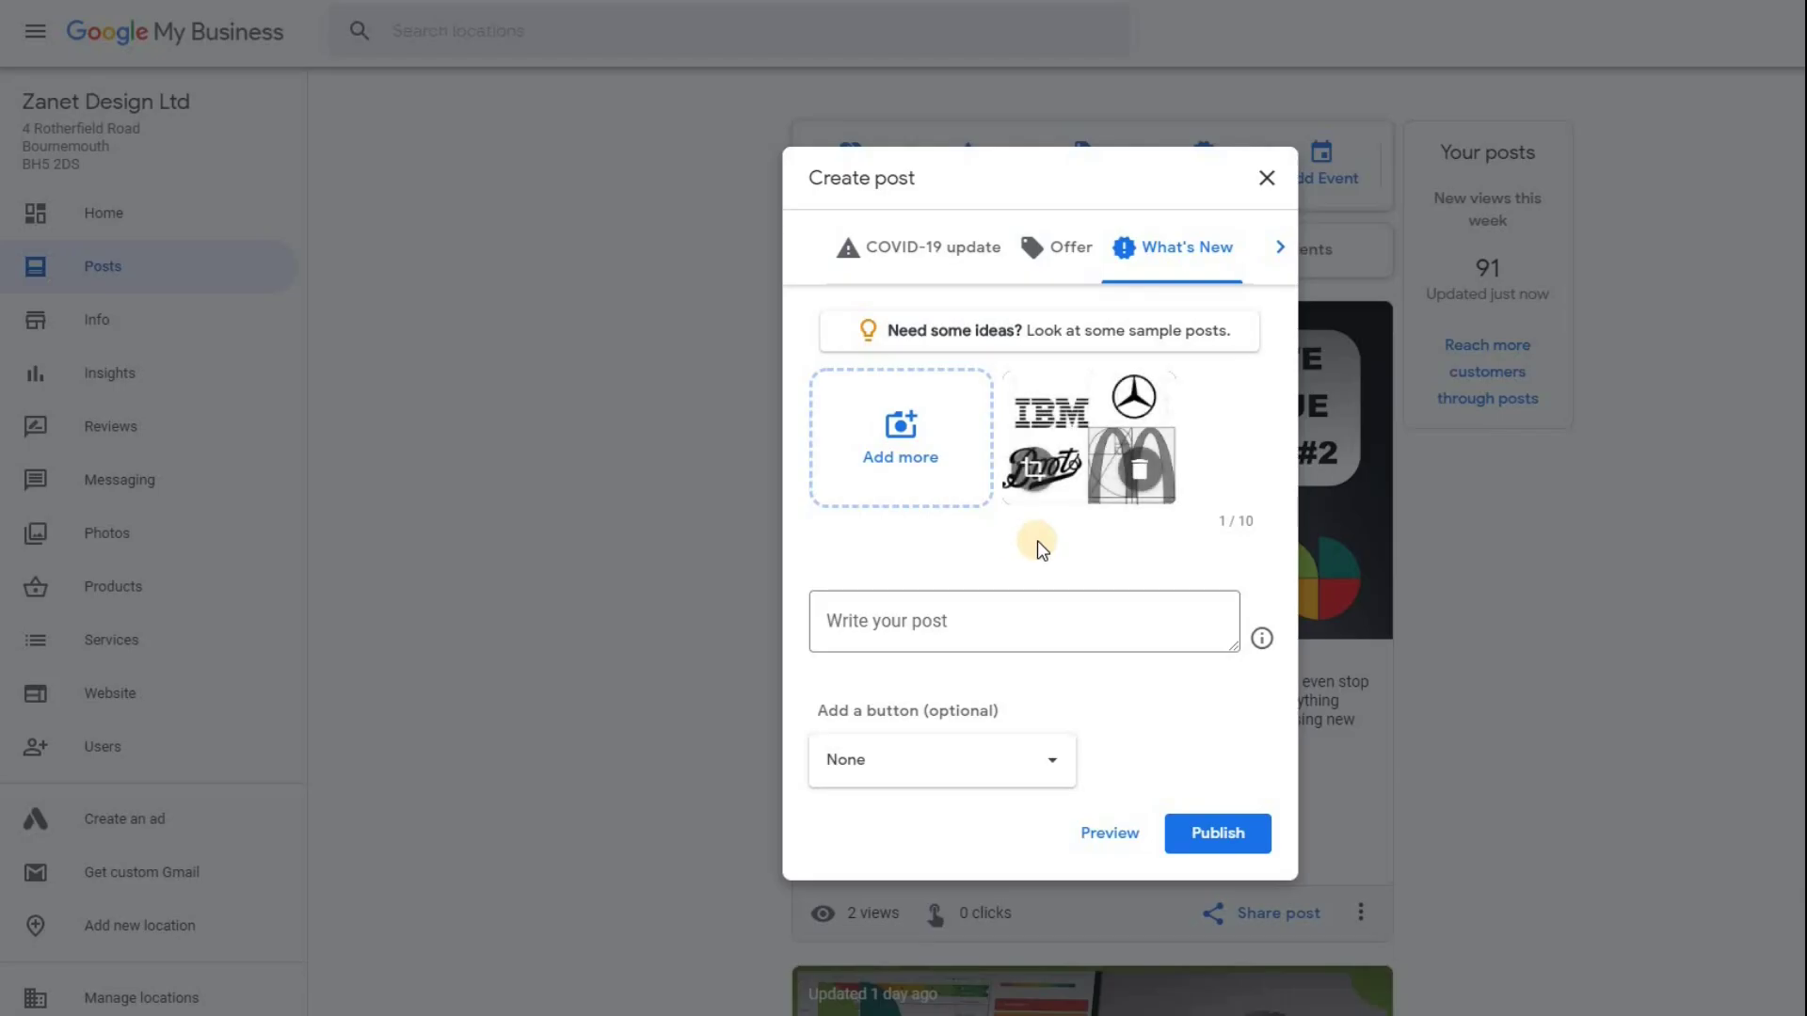
# Paste the copied logo-design text into the post body and enlarge the text box to review it
pyautogui.click(909, 625)
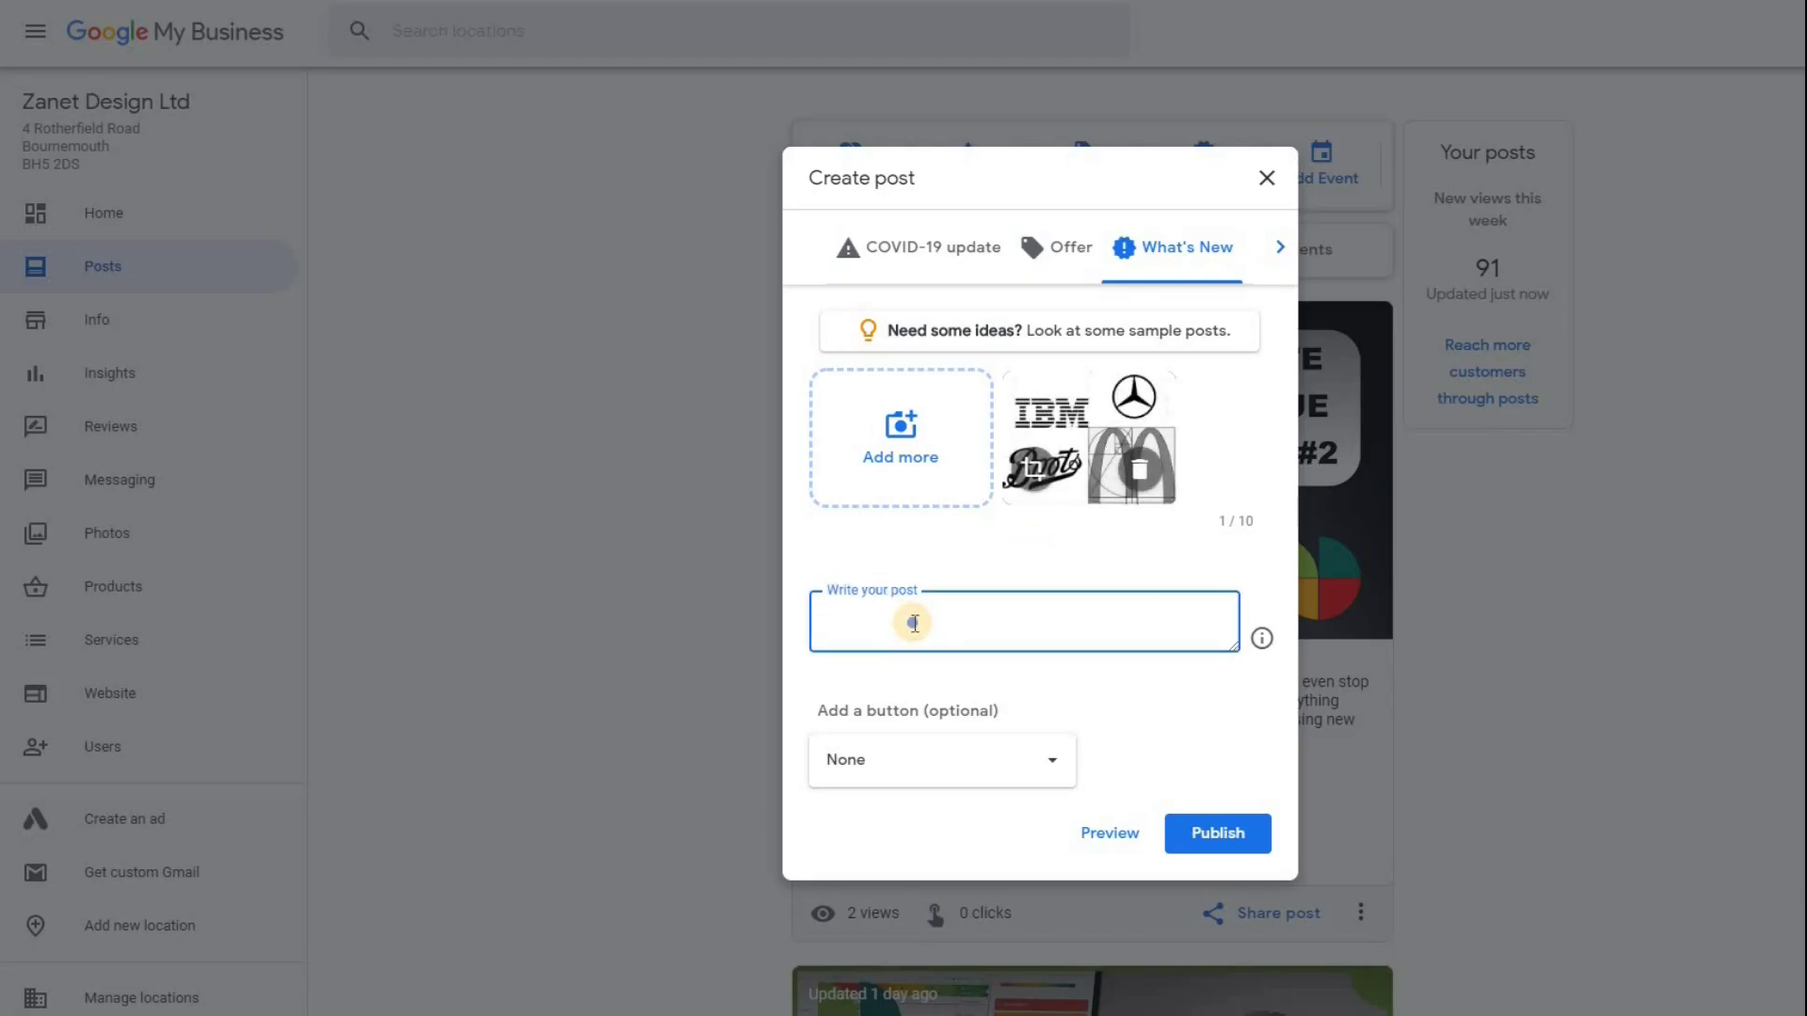
pyautogui.rightClick(913, 621)
pyautogui.click(1003, 794)
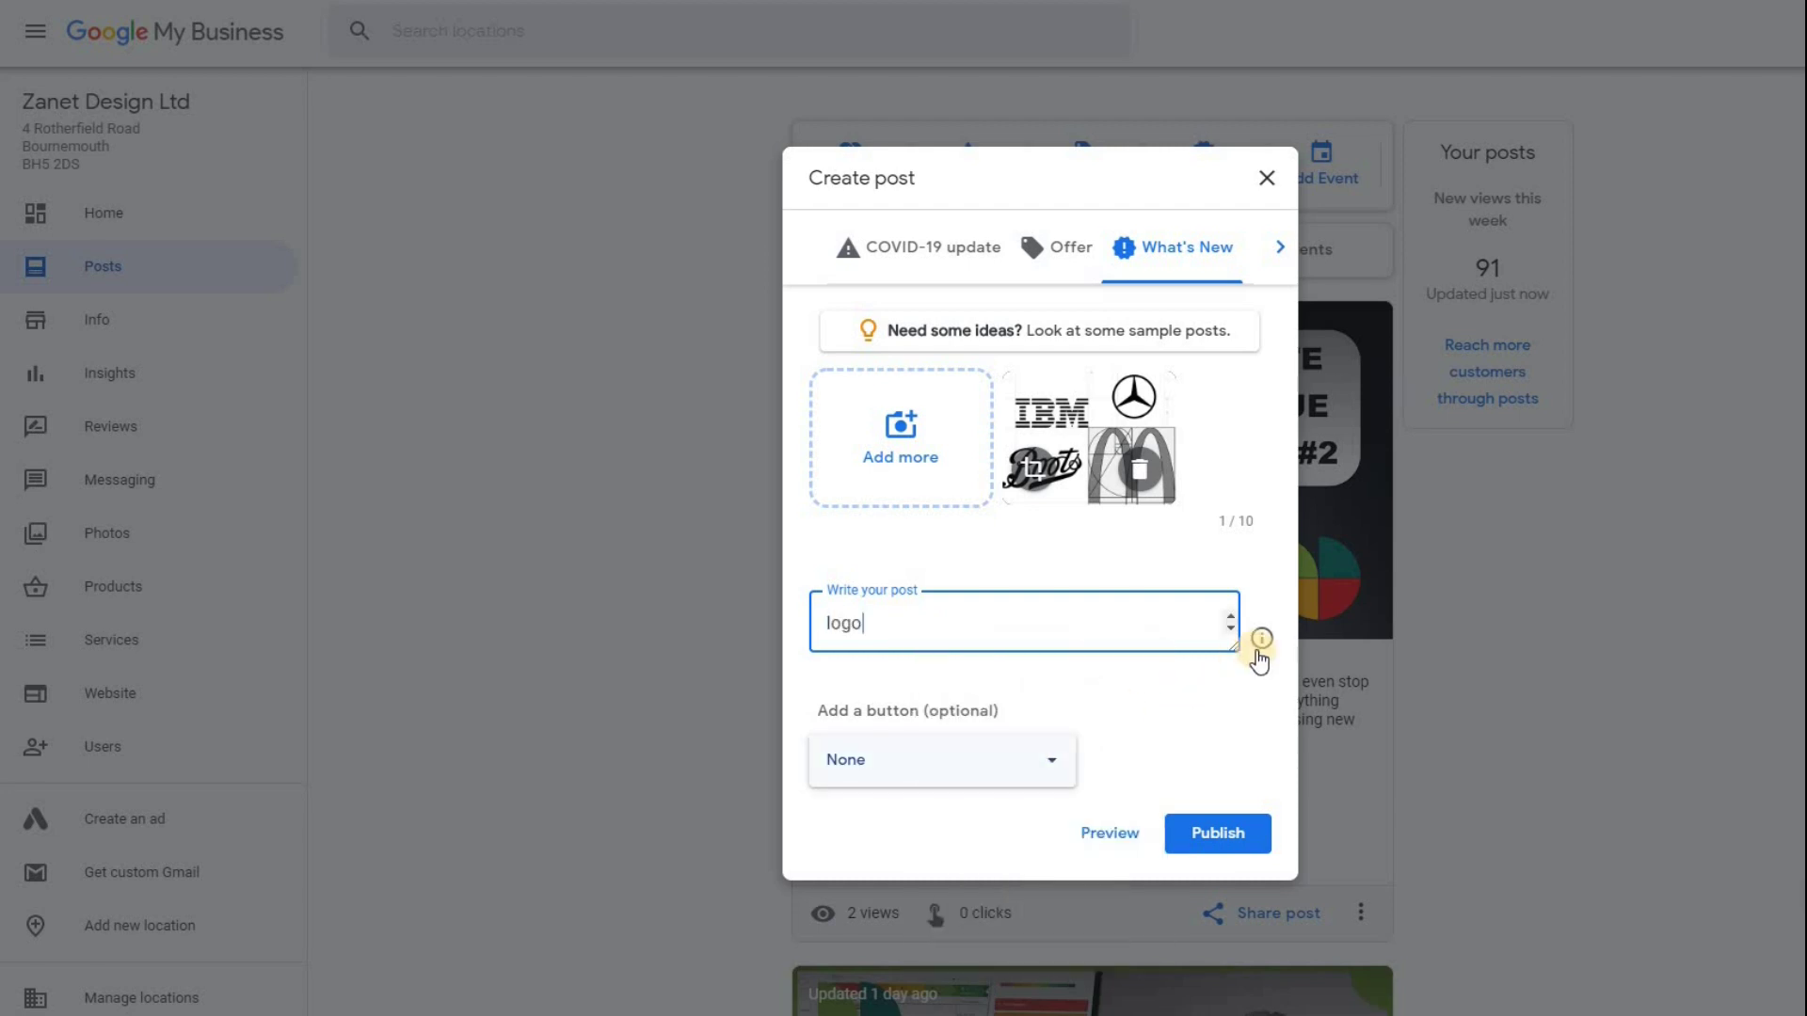
pyautogui.moveTo(1231, 646); pyautogui.dragTo(1246, 791)
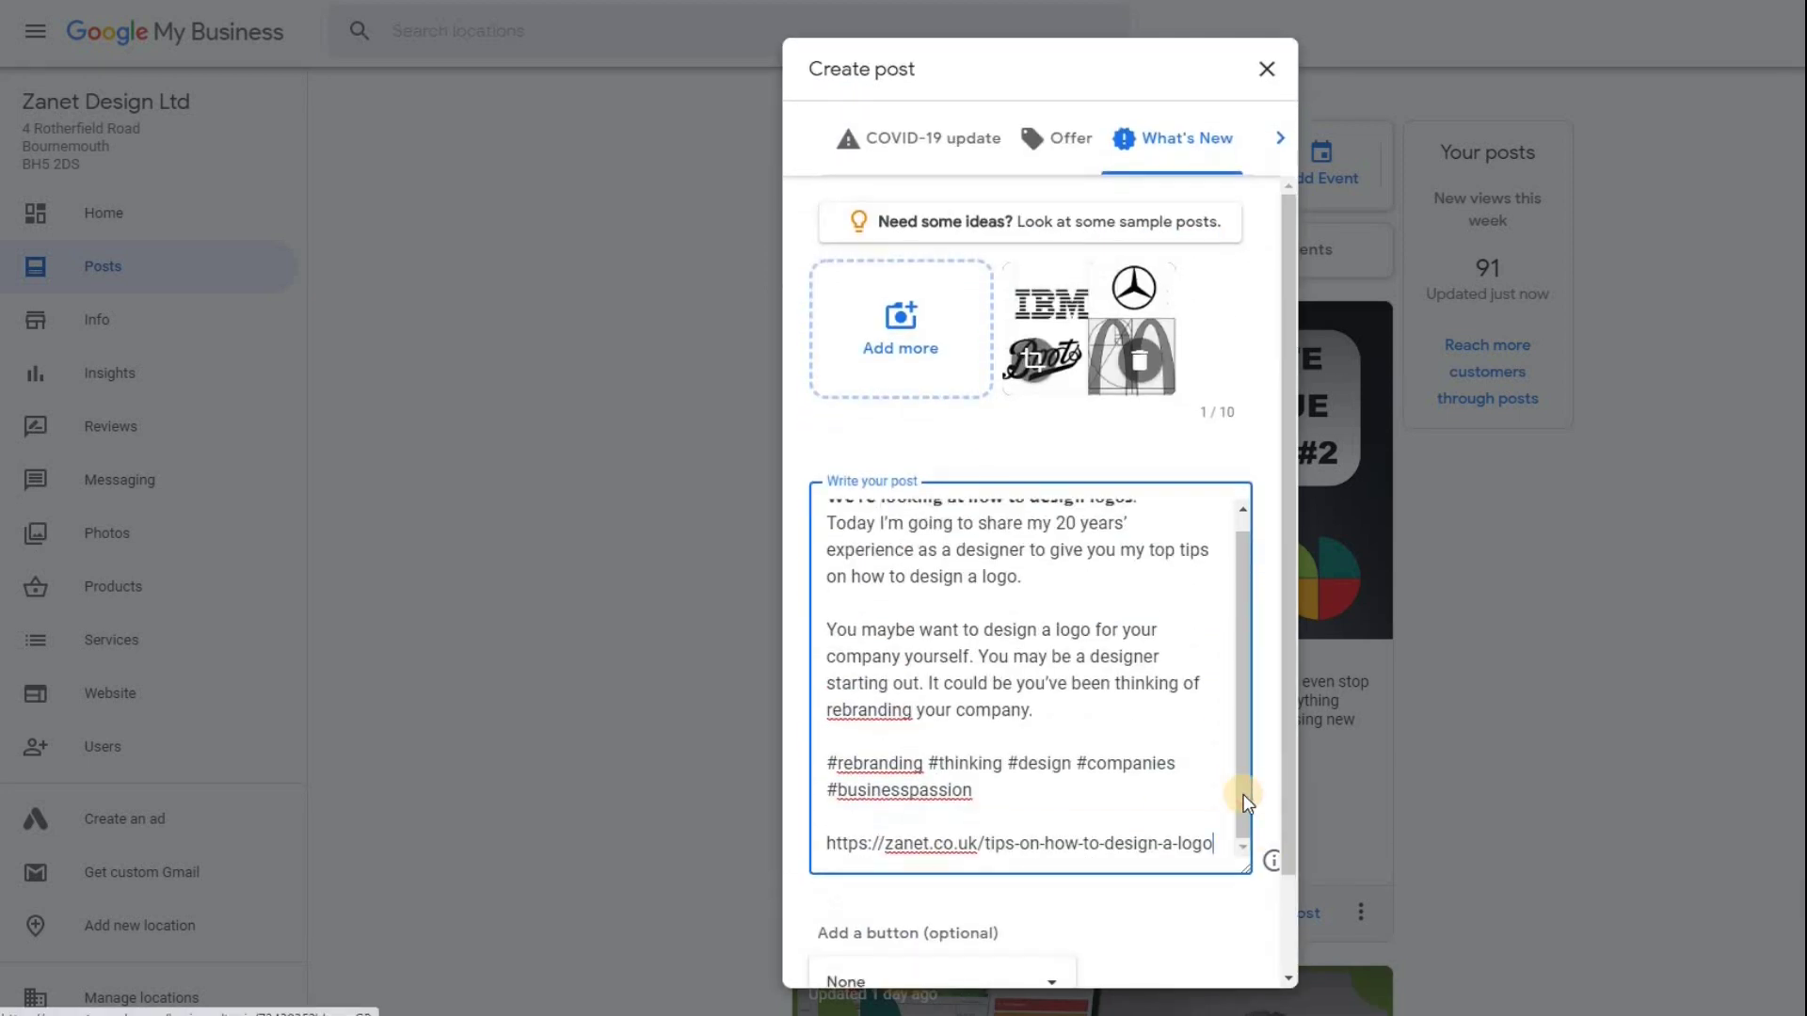
pyautogui.scroll(1, 1233, 727)
pyautogui.scroll(-1, 1235, 791)
pyautogui.scroll(1, 1236, 753)
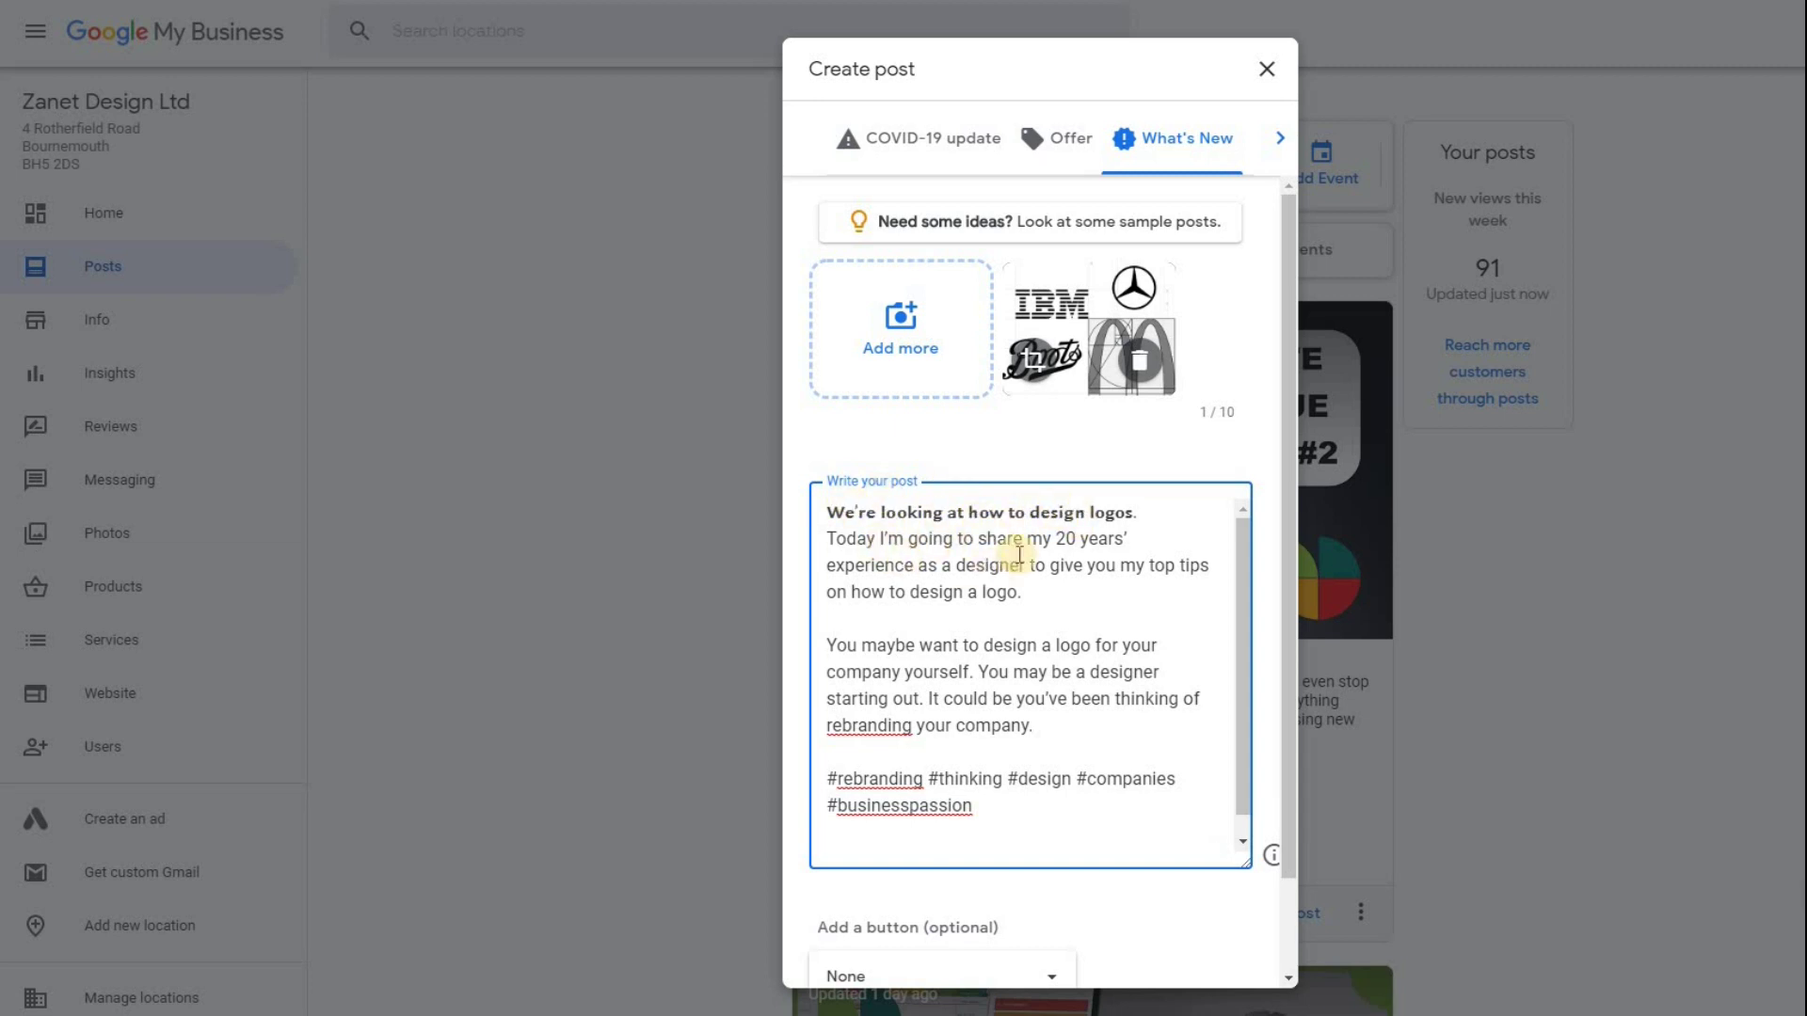
# Correct "rebranding" to "re-branding" in the post's second paragraph using the spelling suggestion
pyautogui.rightClick(886, 726)
pyautogui.click(955, 459)
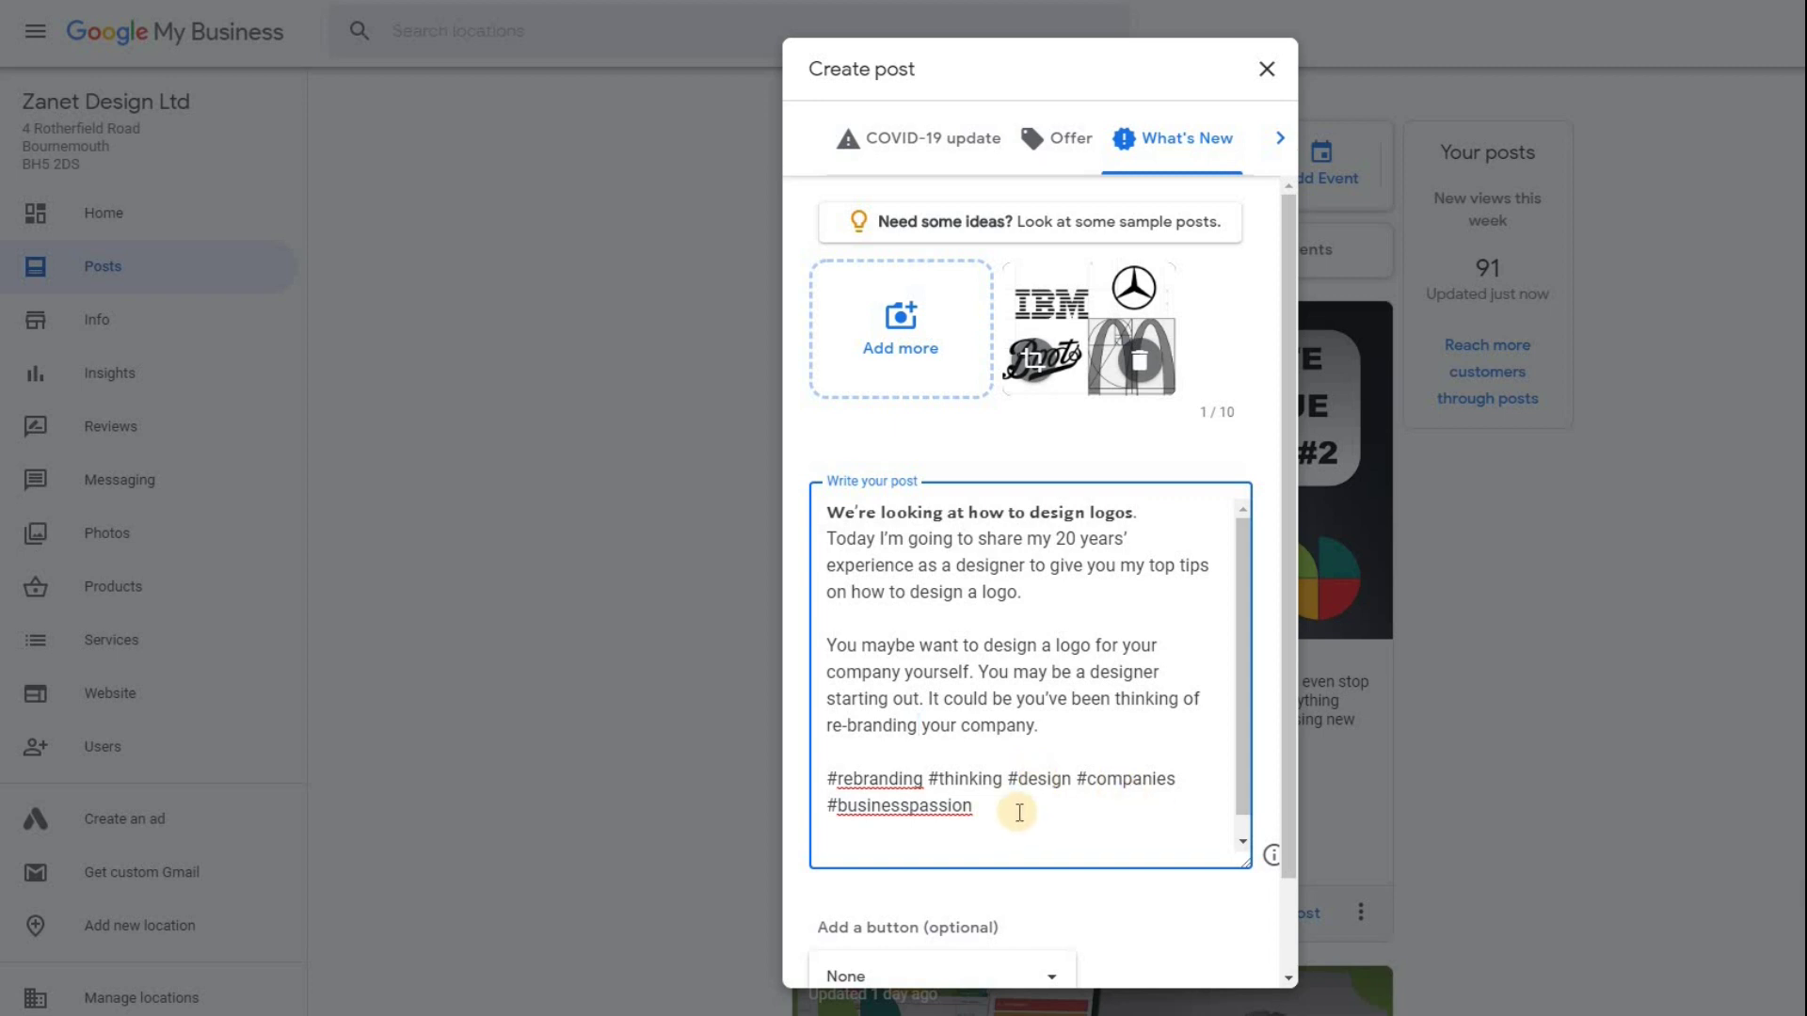
pyautogui.tripleClick(820, 774)
pyautogui.click(1047, 712)
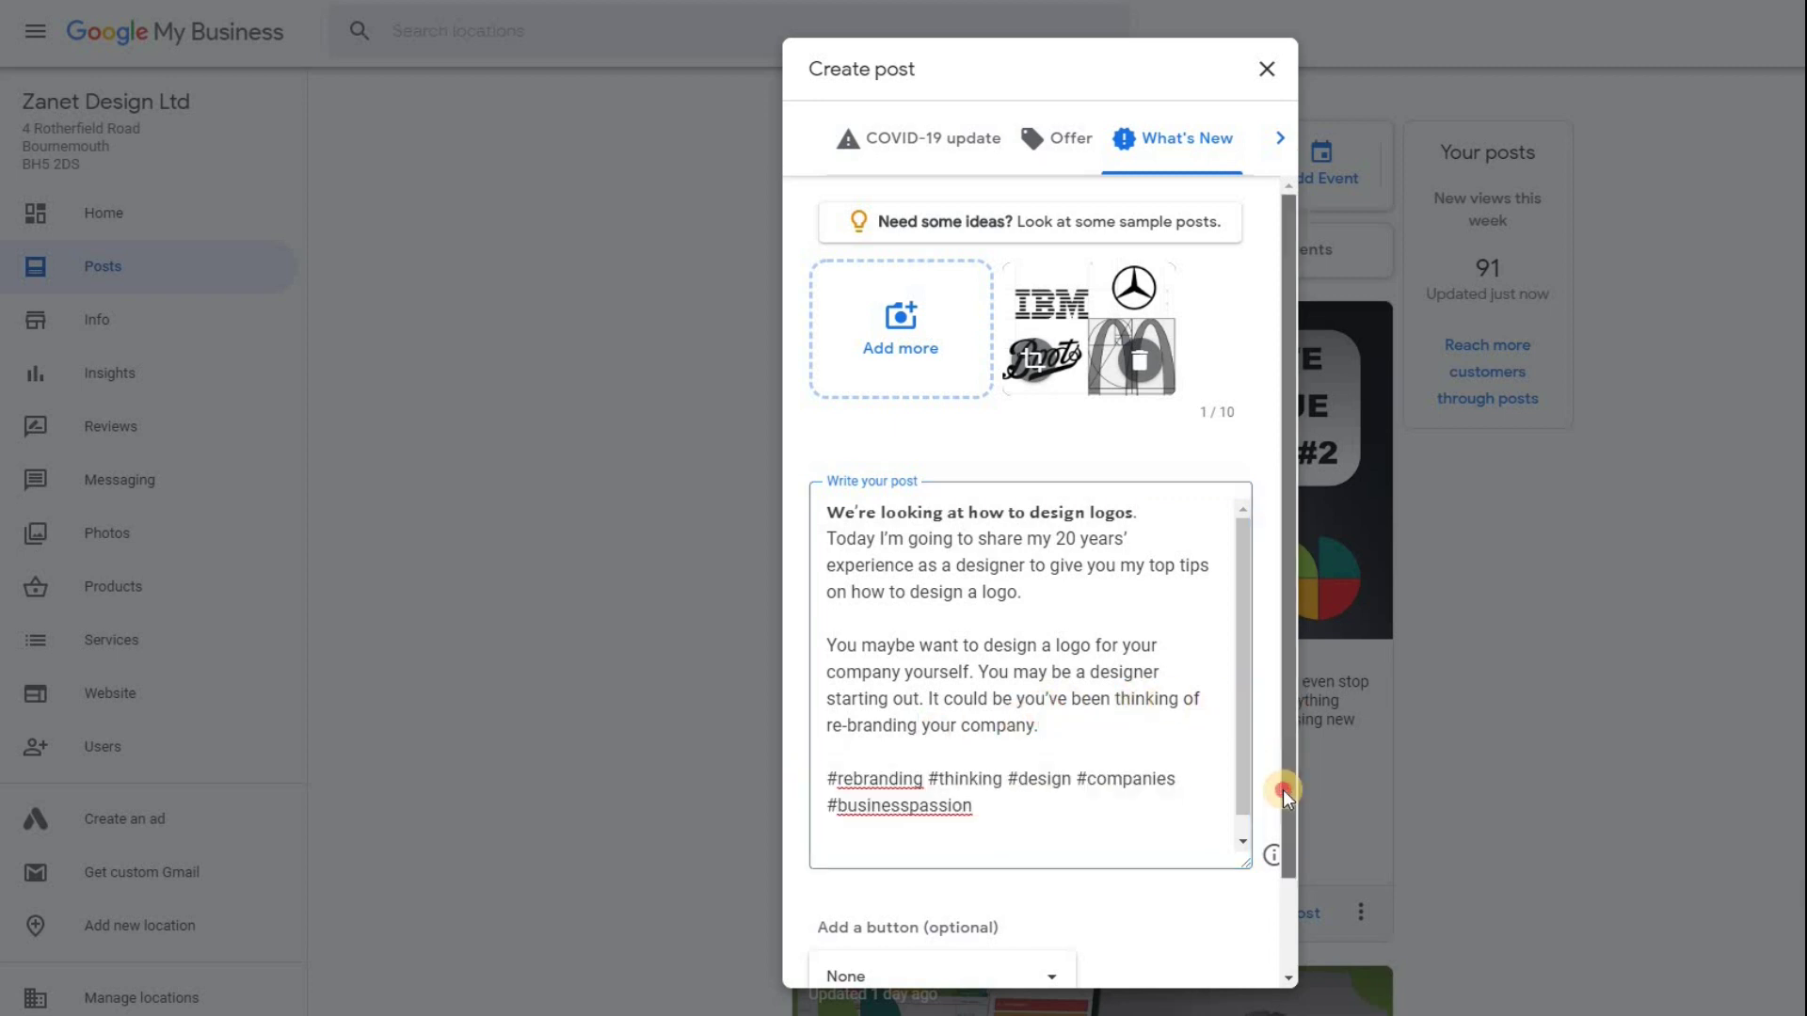
pyautogui.scroll(-2, 1283, 783)
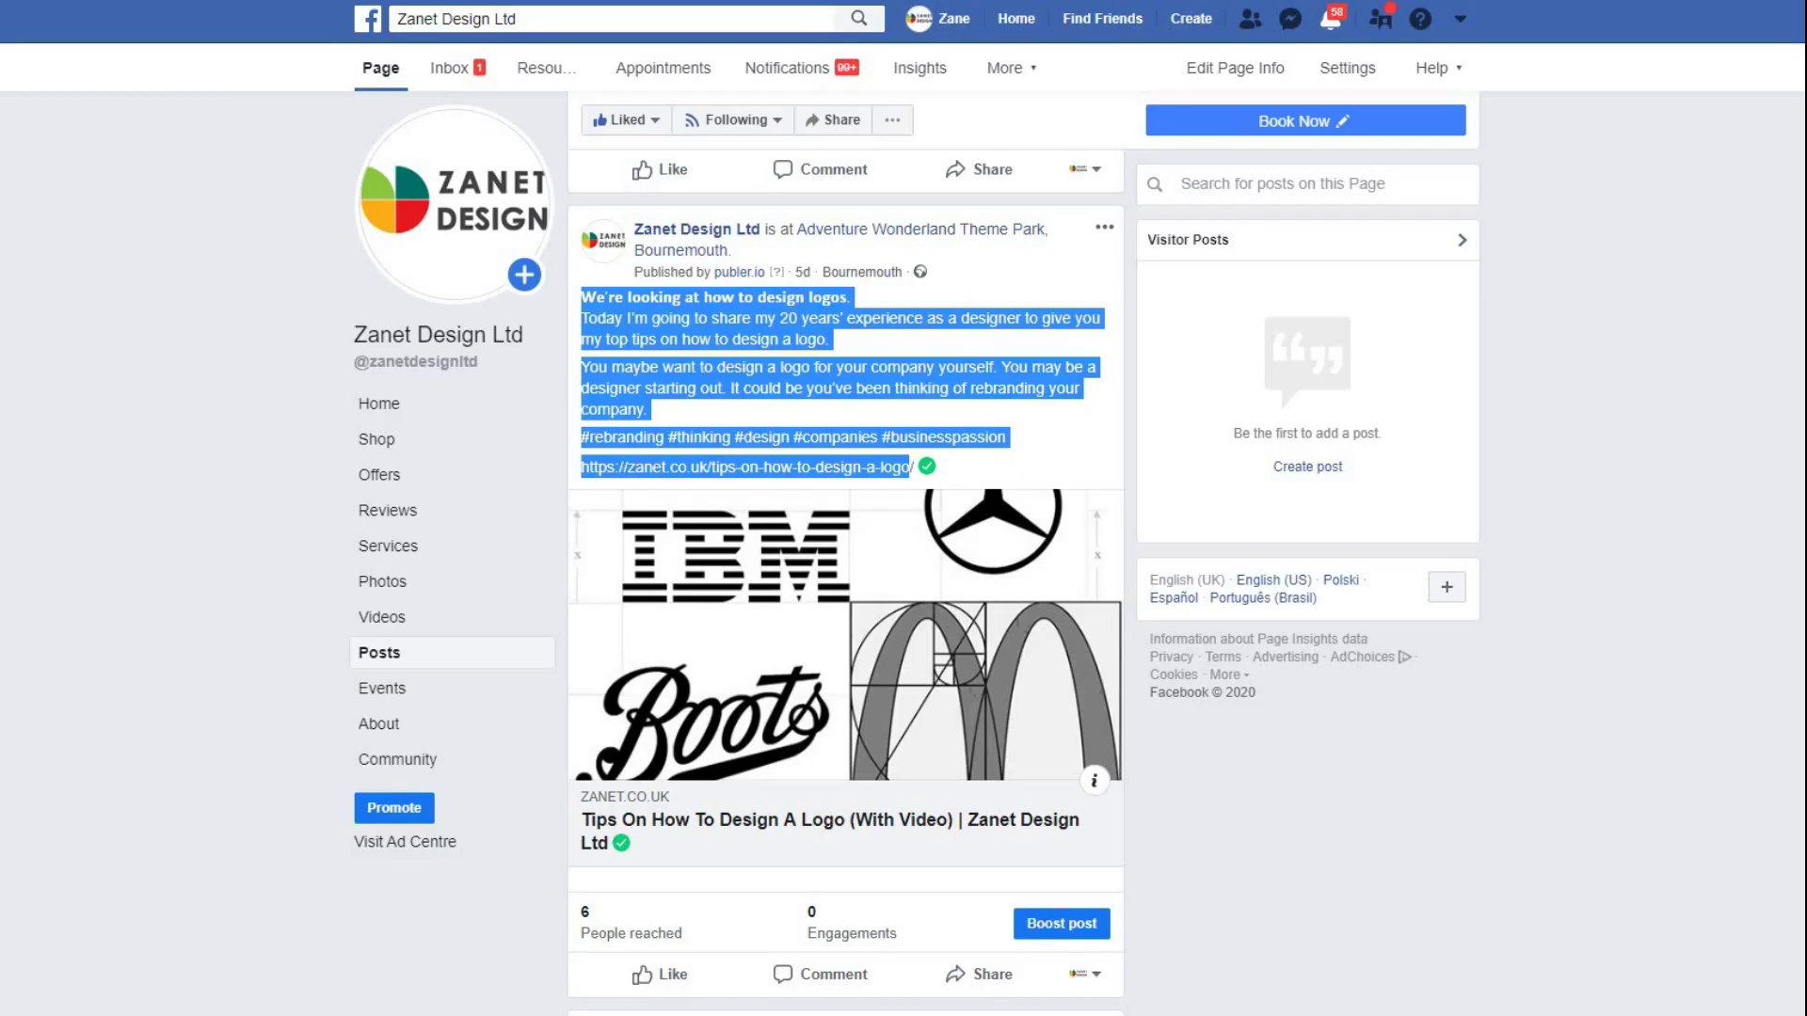
# Switch to the Zanet Design Facebook page and copy the web address from the browser
pyautogui.hotkey('alt', 'Tab')
pyautogui.rightClick(192, 1)
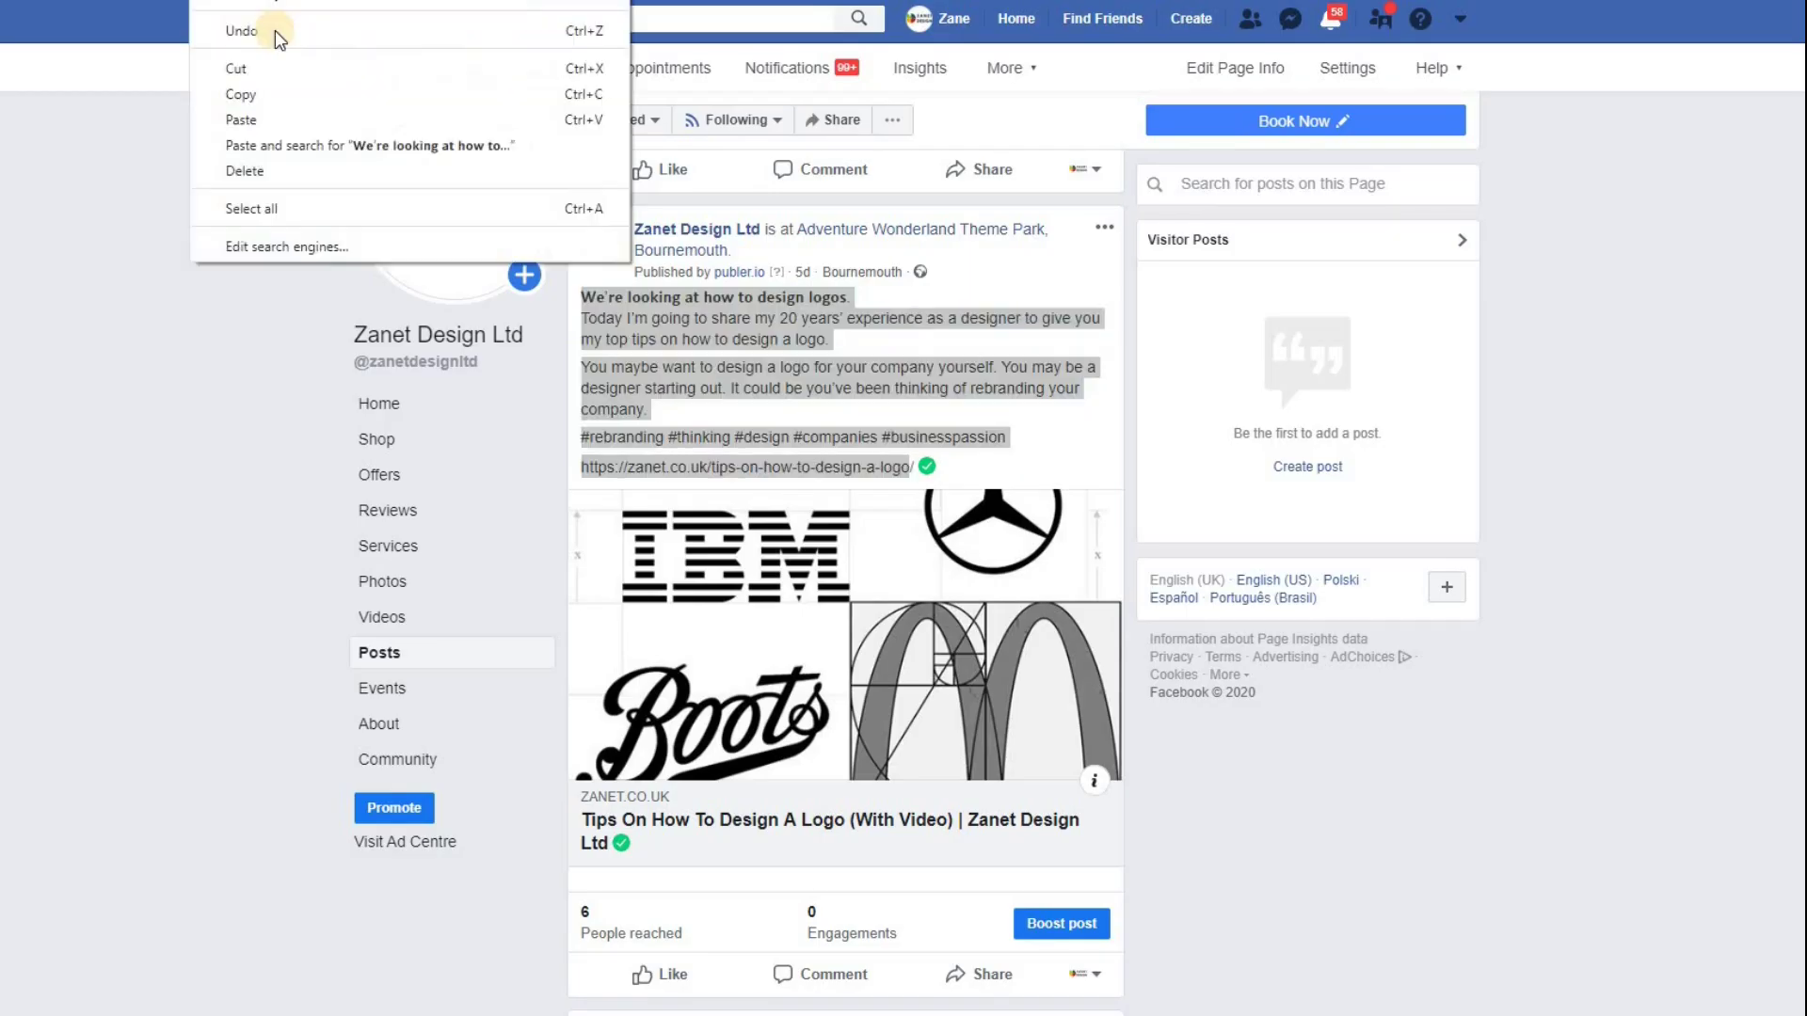
pyautogui.click(242, 94)
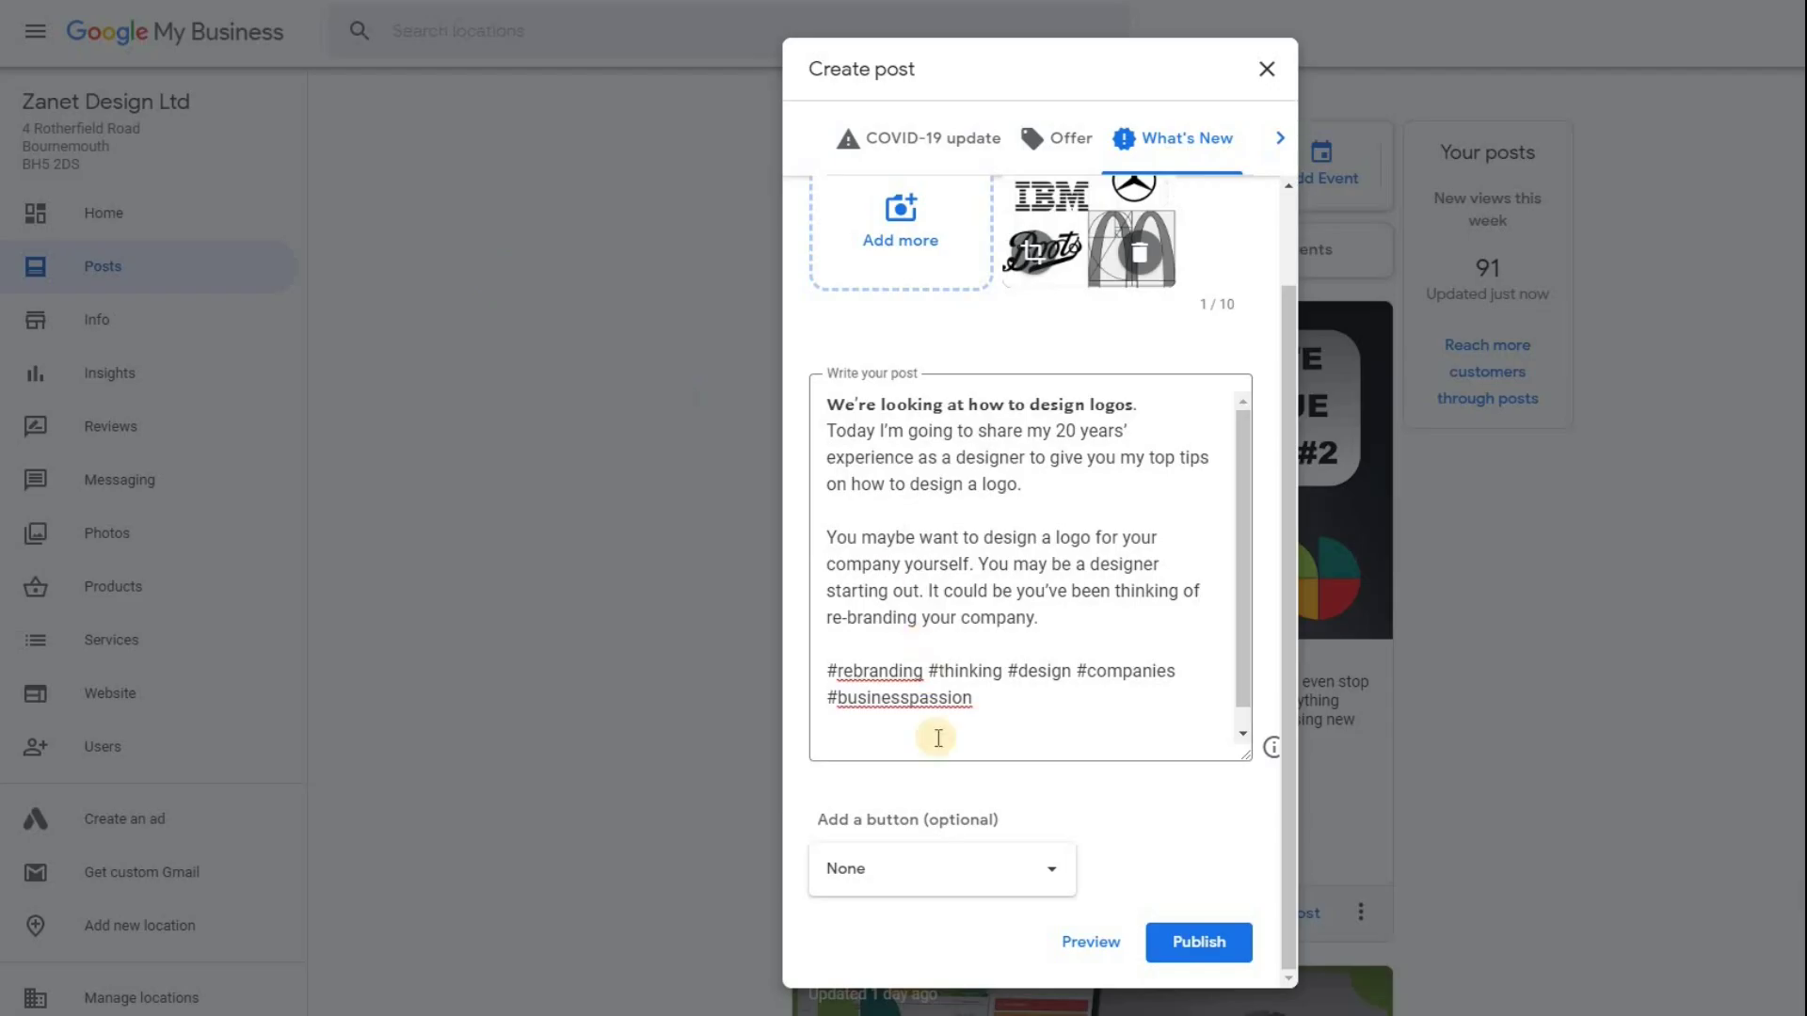
pyautogui.click(997, 868)
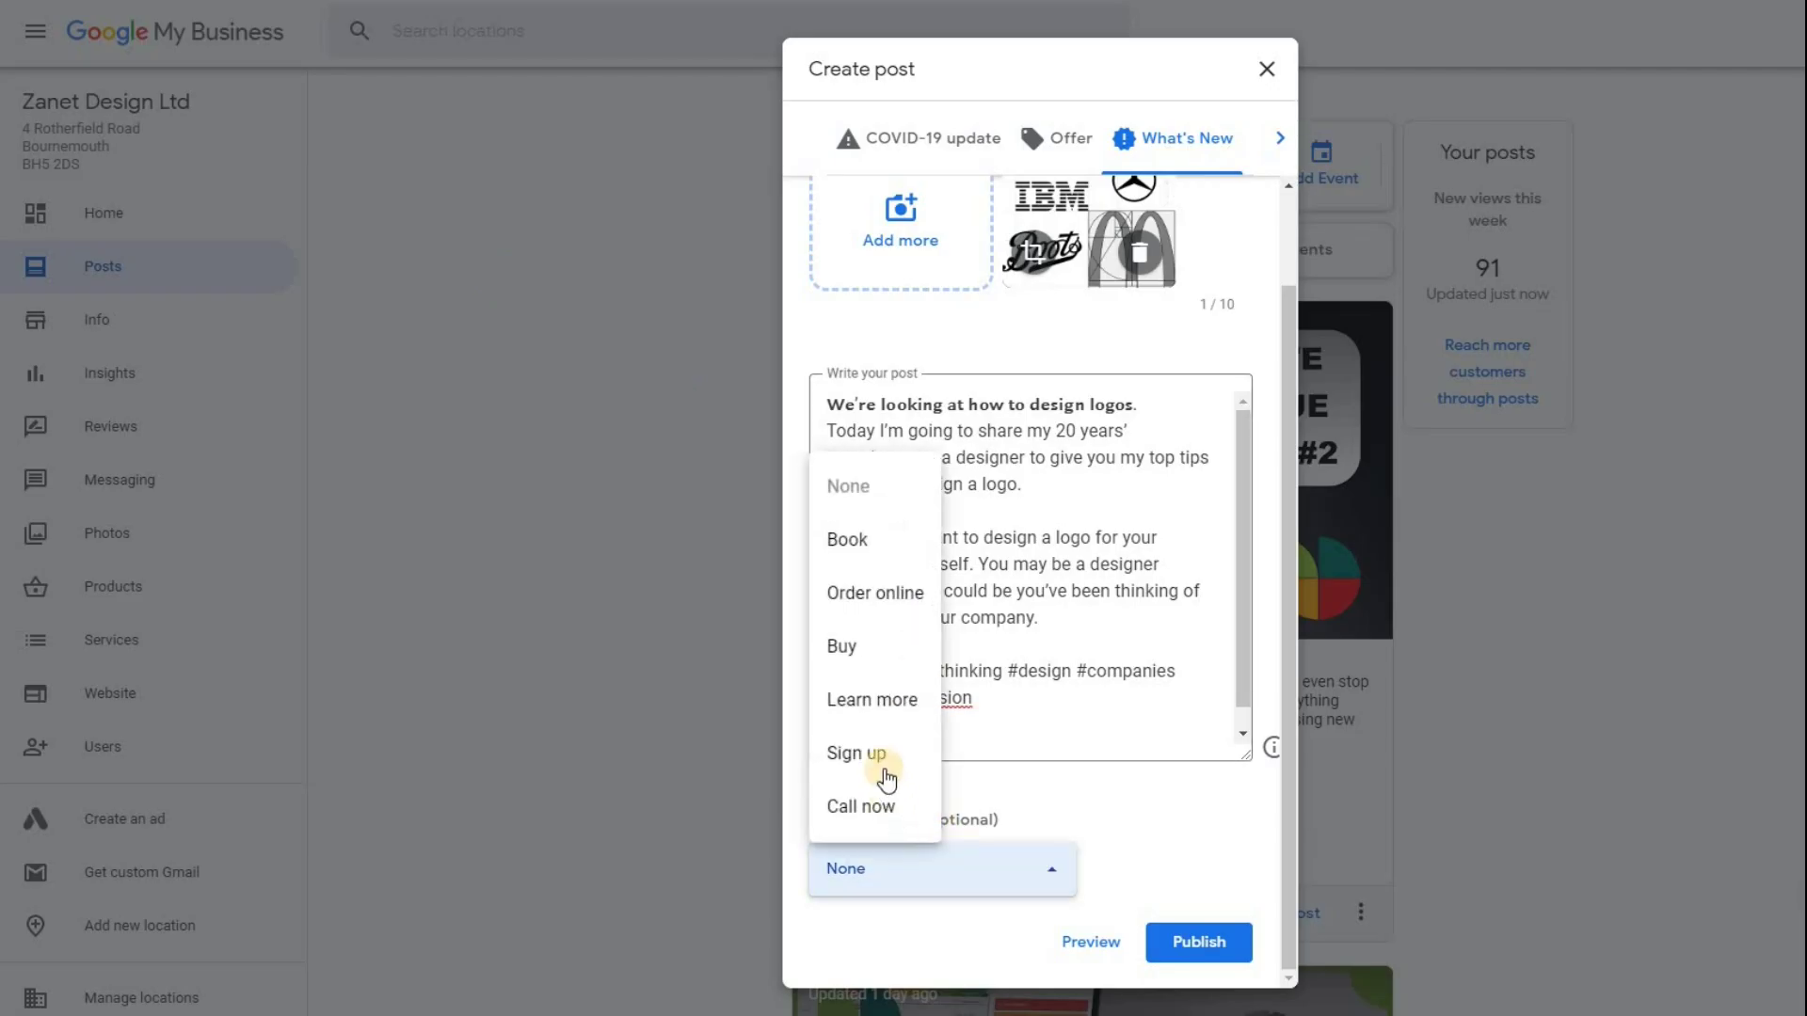
pyautogui.click(868, 702)
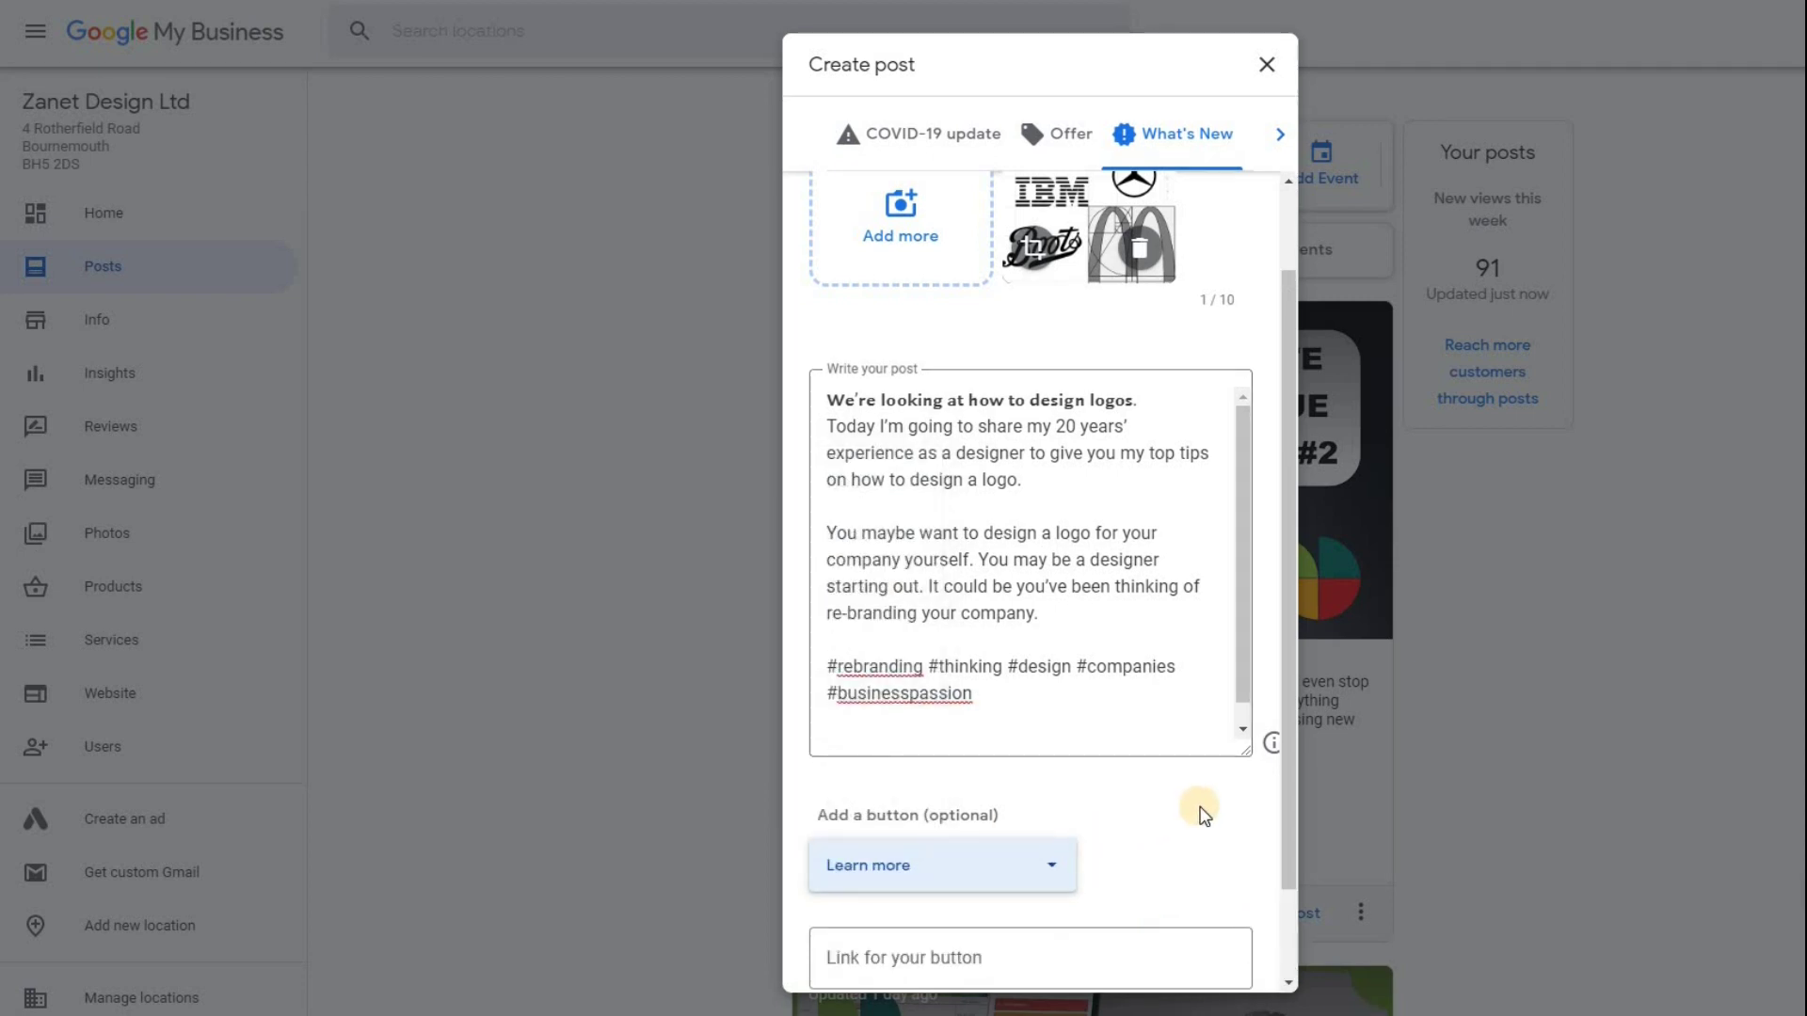
pyautogui.scroll(-2, 1200, 808)
pyautogui.click(1054, 847)
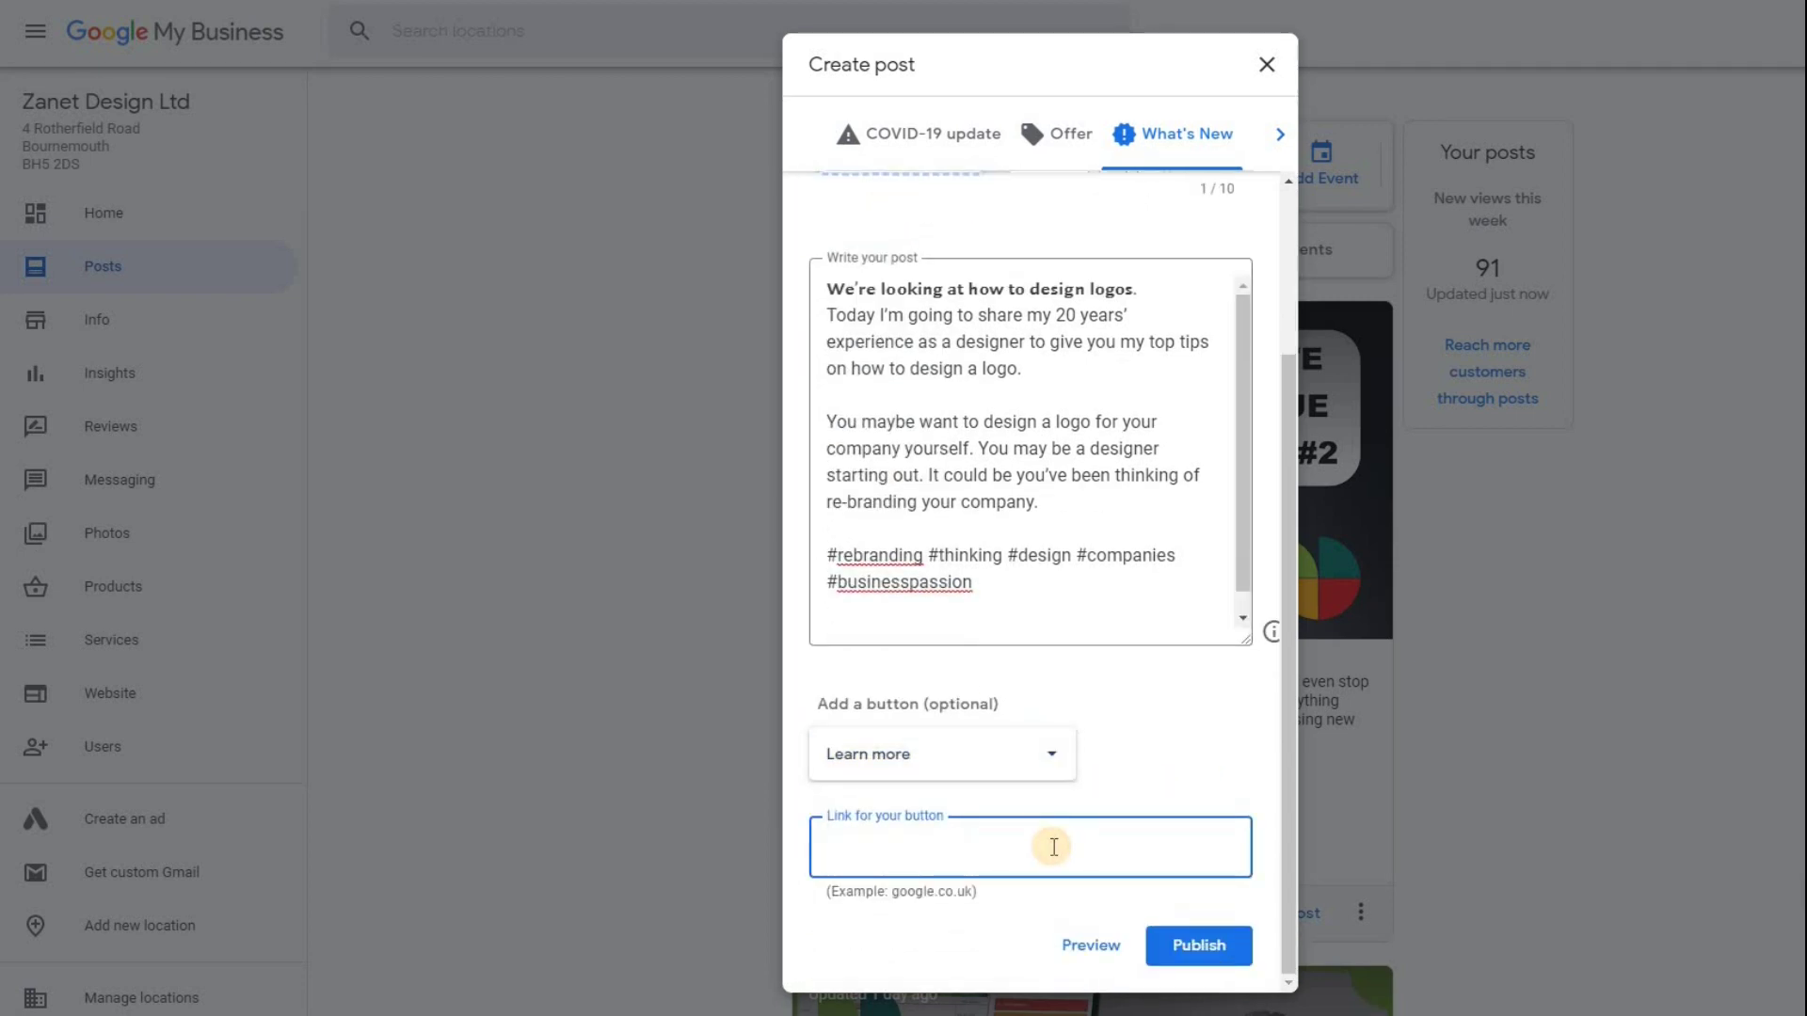
pyautogui.hotkey('ctrl', 'v')
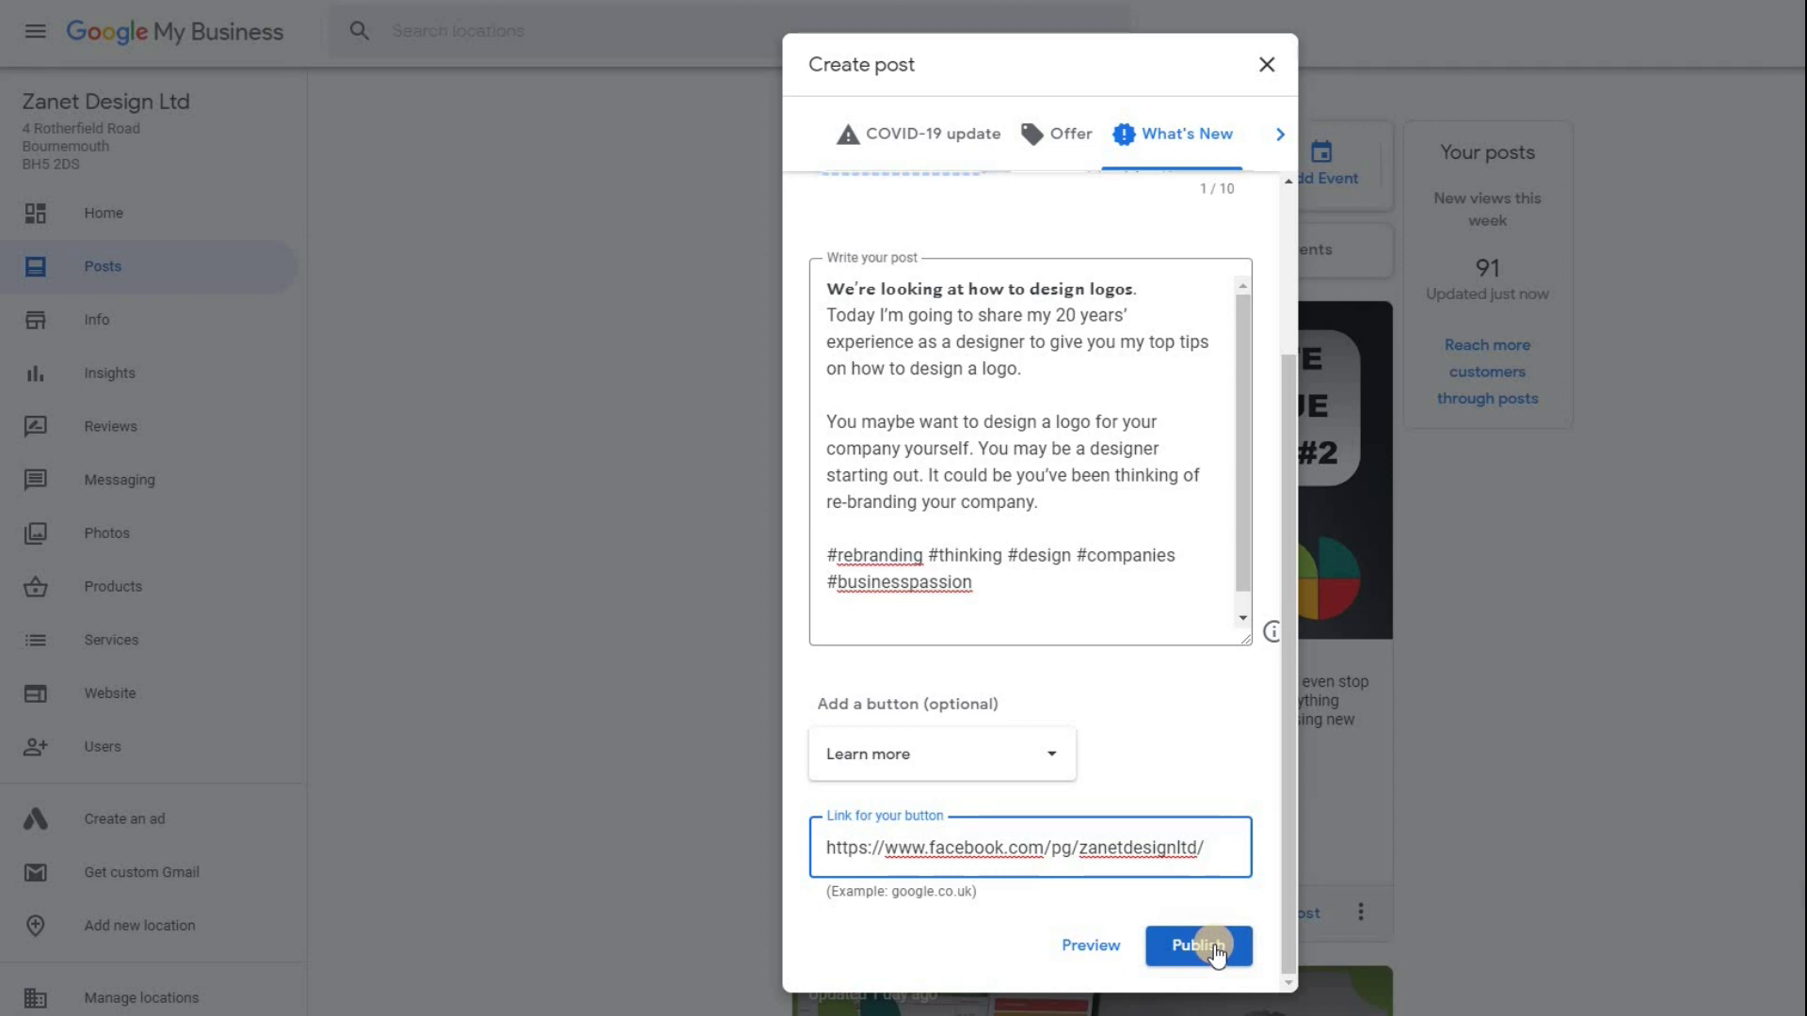
# Preview the logo-design update, test its Learn more button, and close the draft without publishing
pyautogui.click(1092, 947)
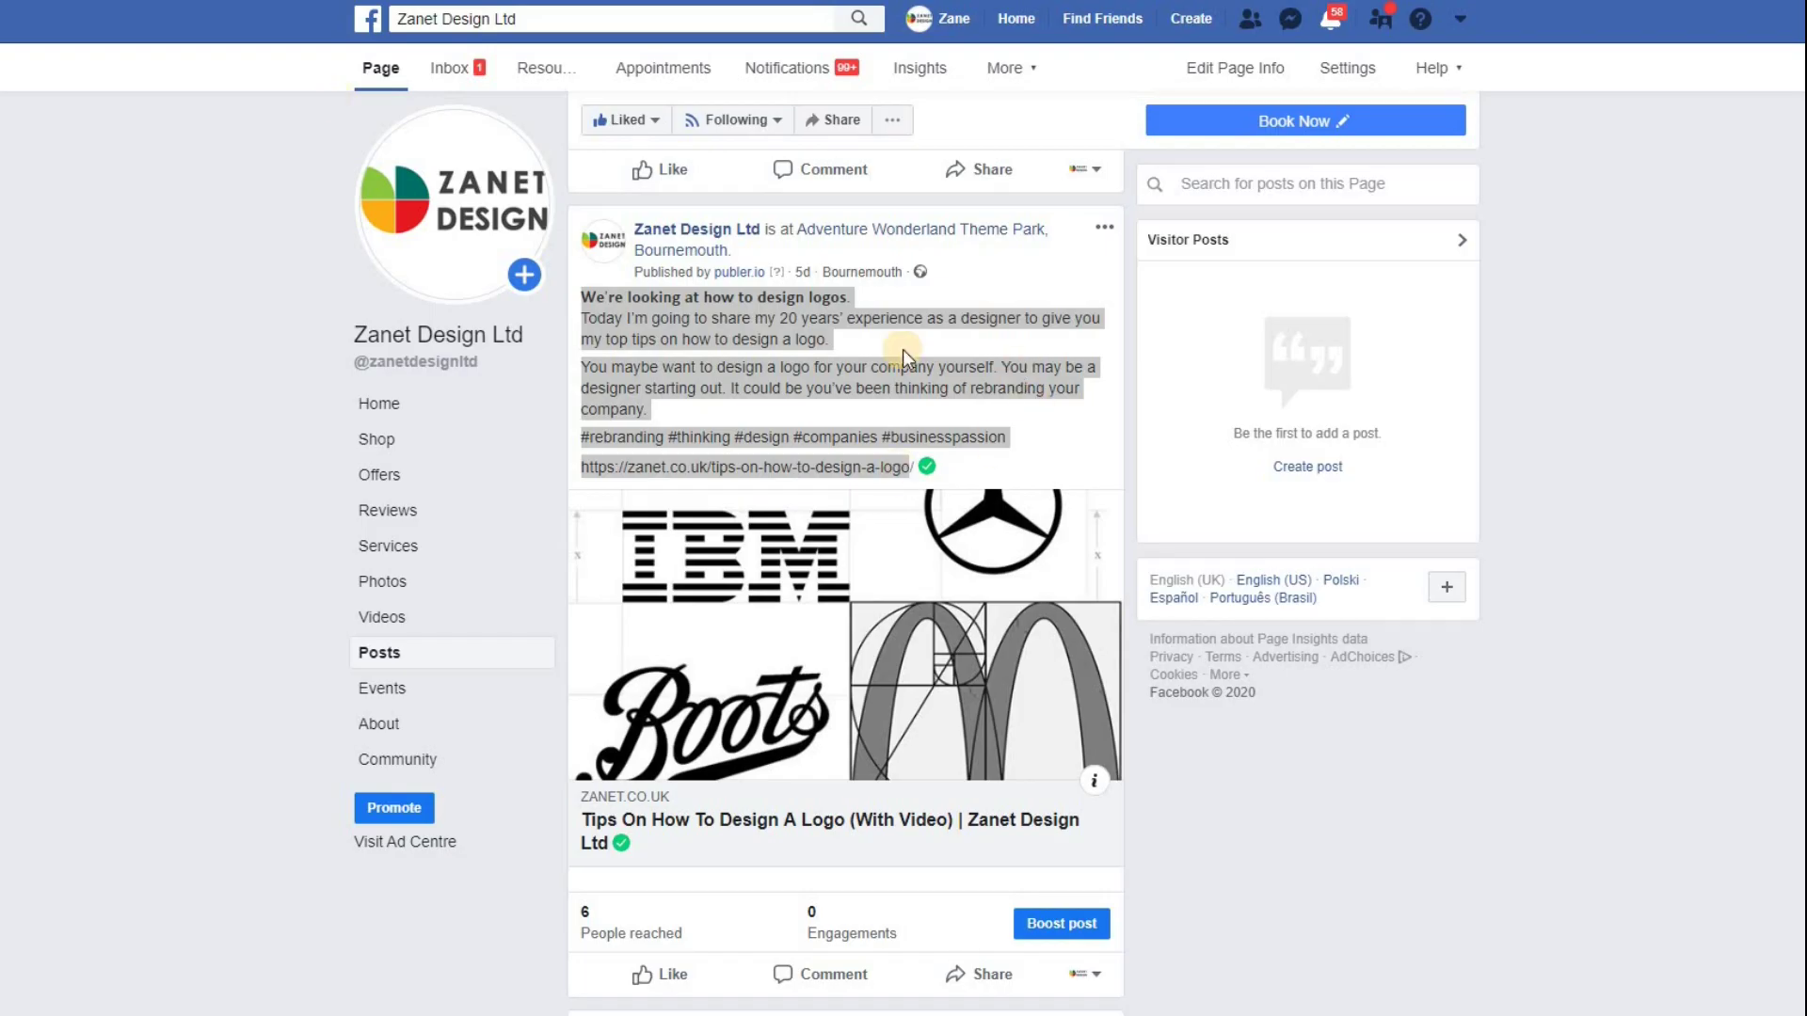
pyautogui.click(297, 446)
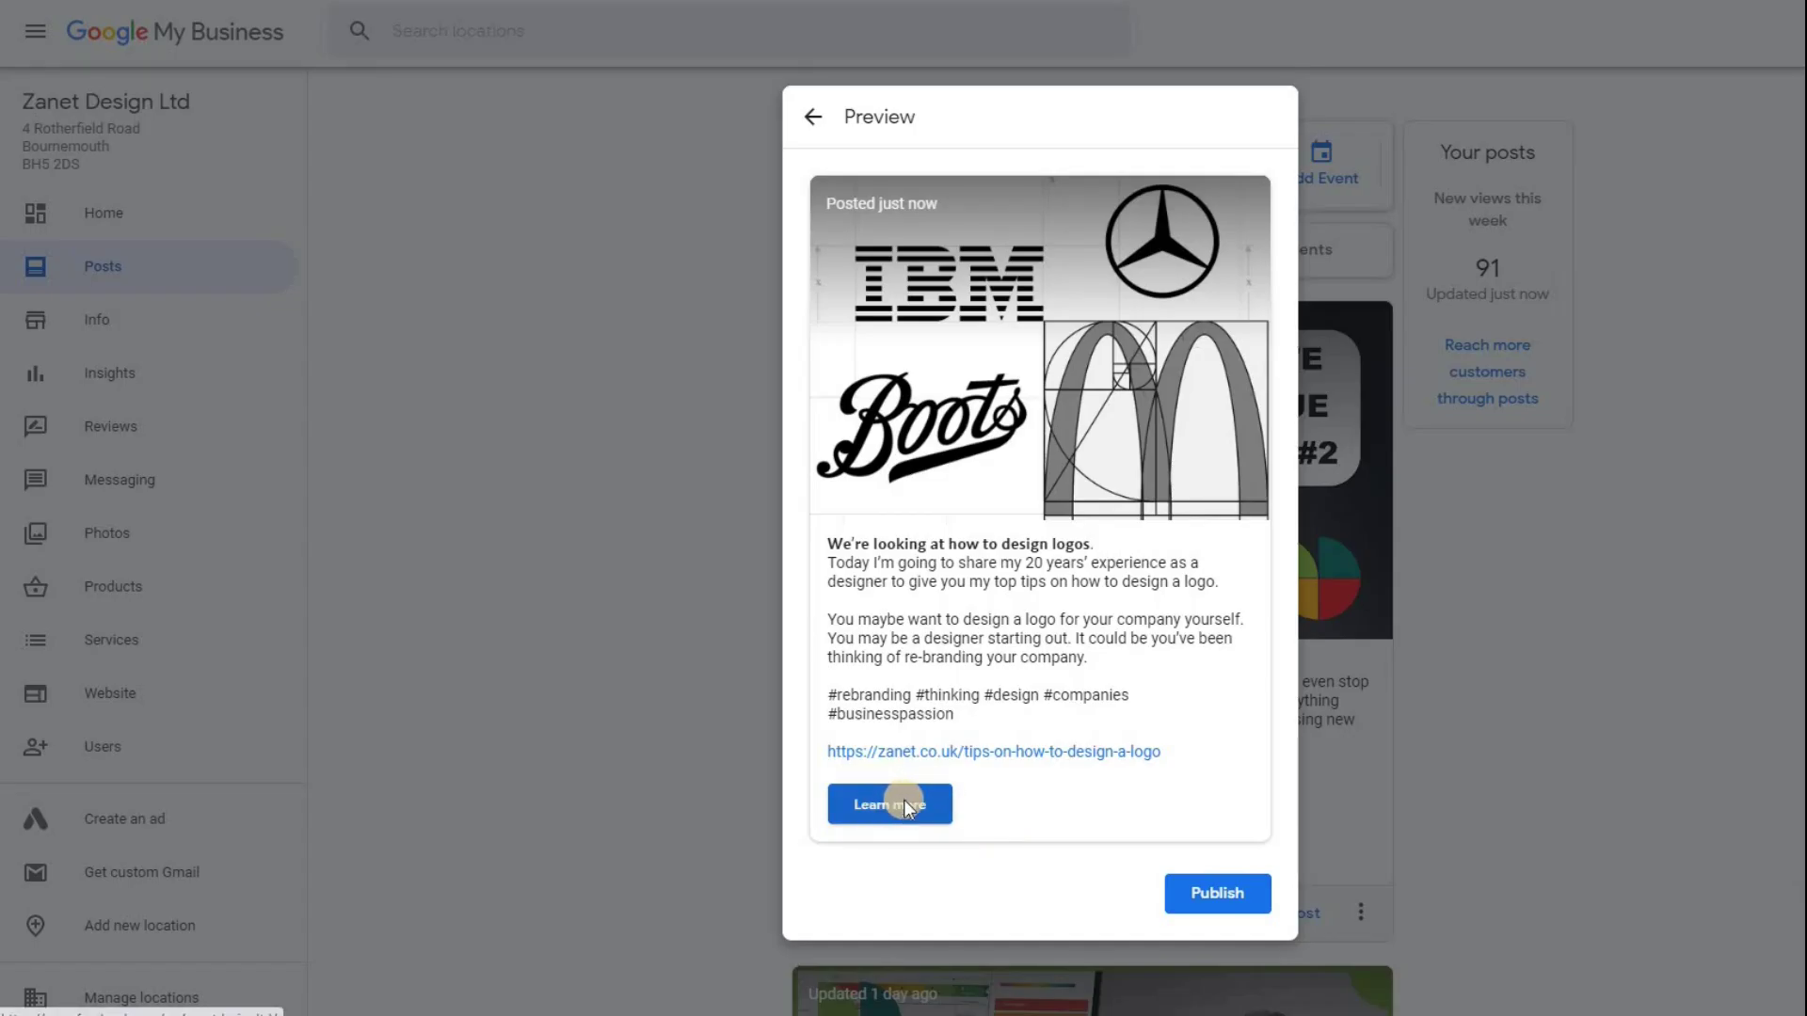
pyautogui.click(906, 803)
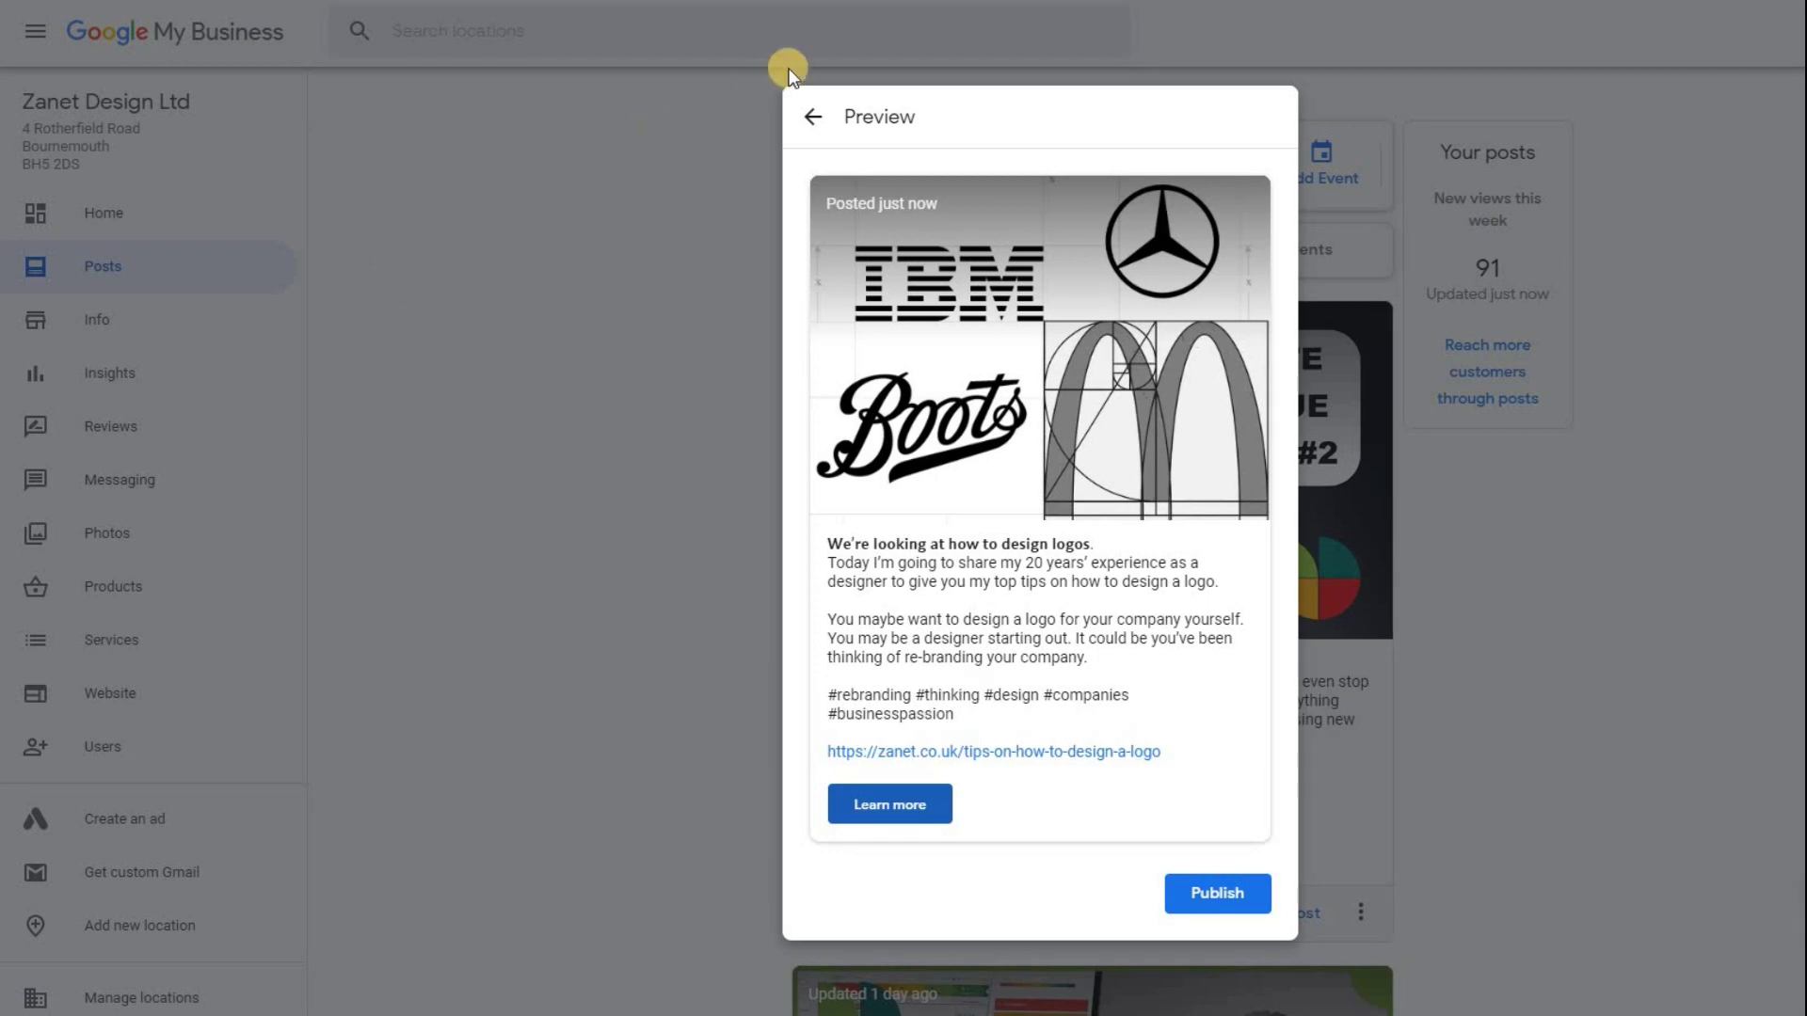
pyautogui.click(809, 116)
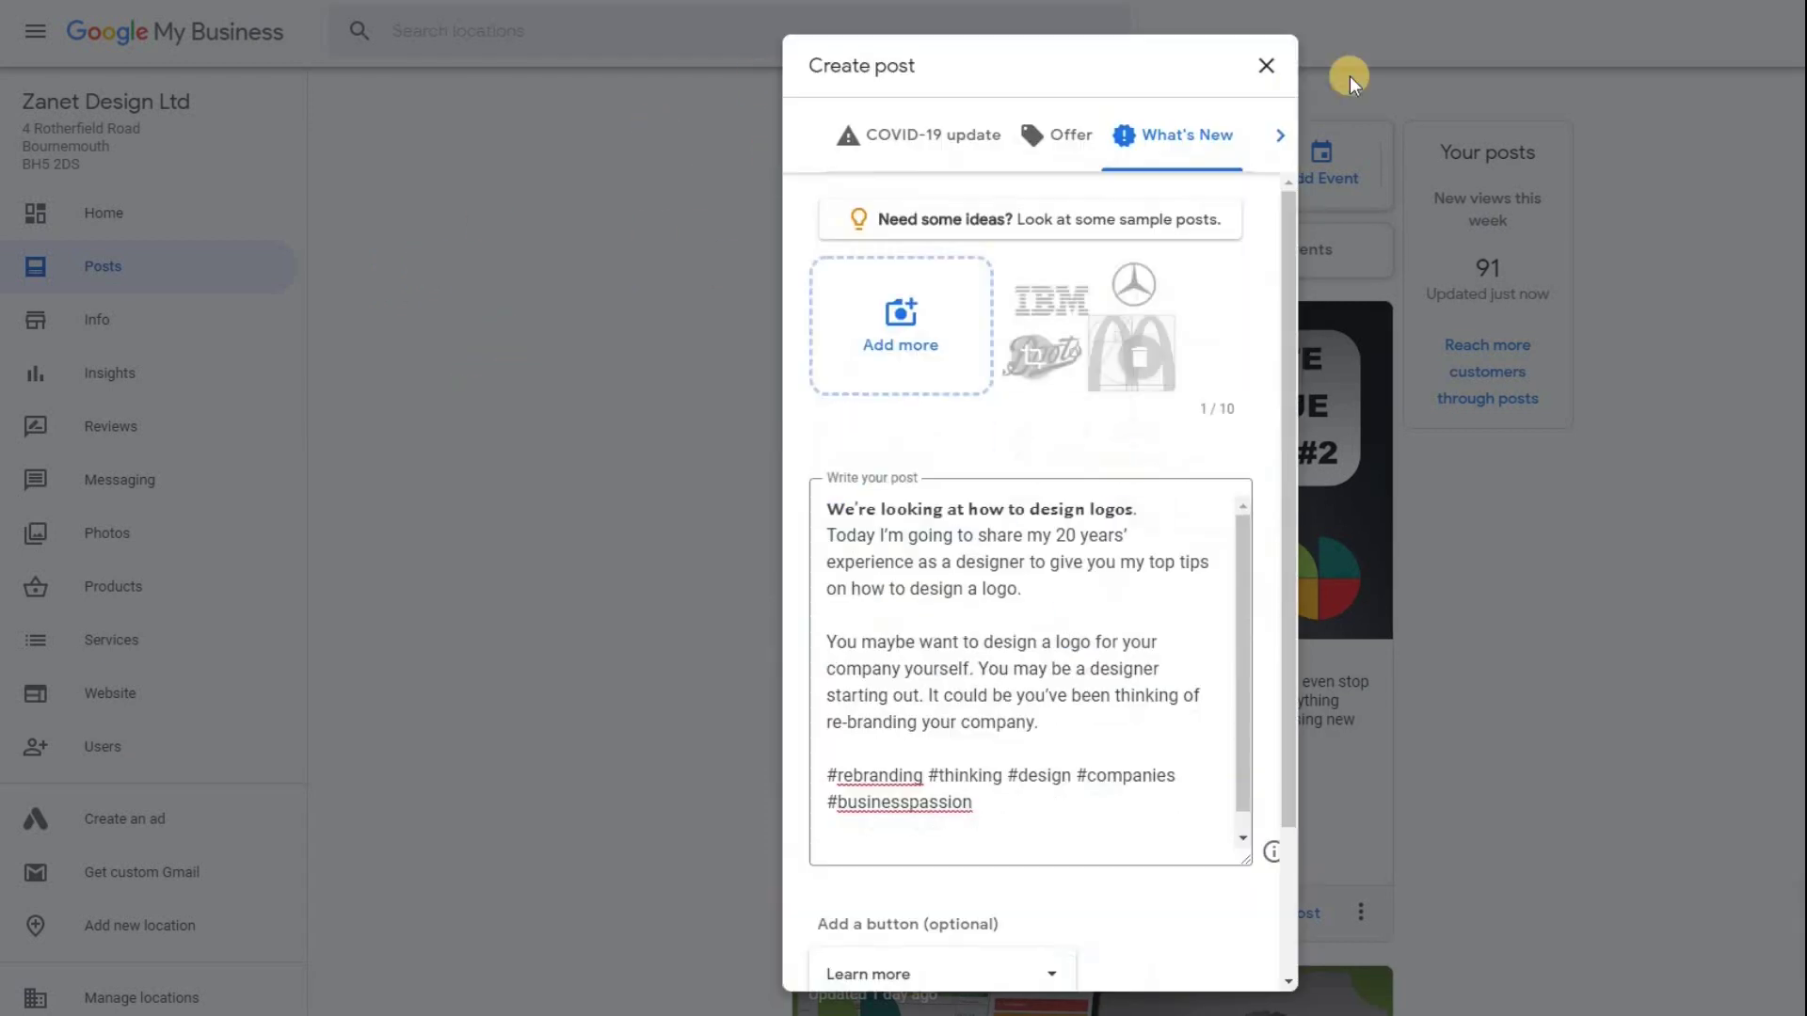
pyautogui.click(1266, 66)
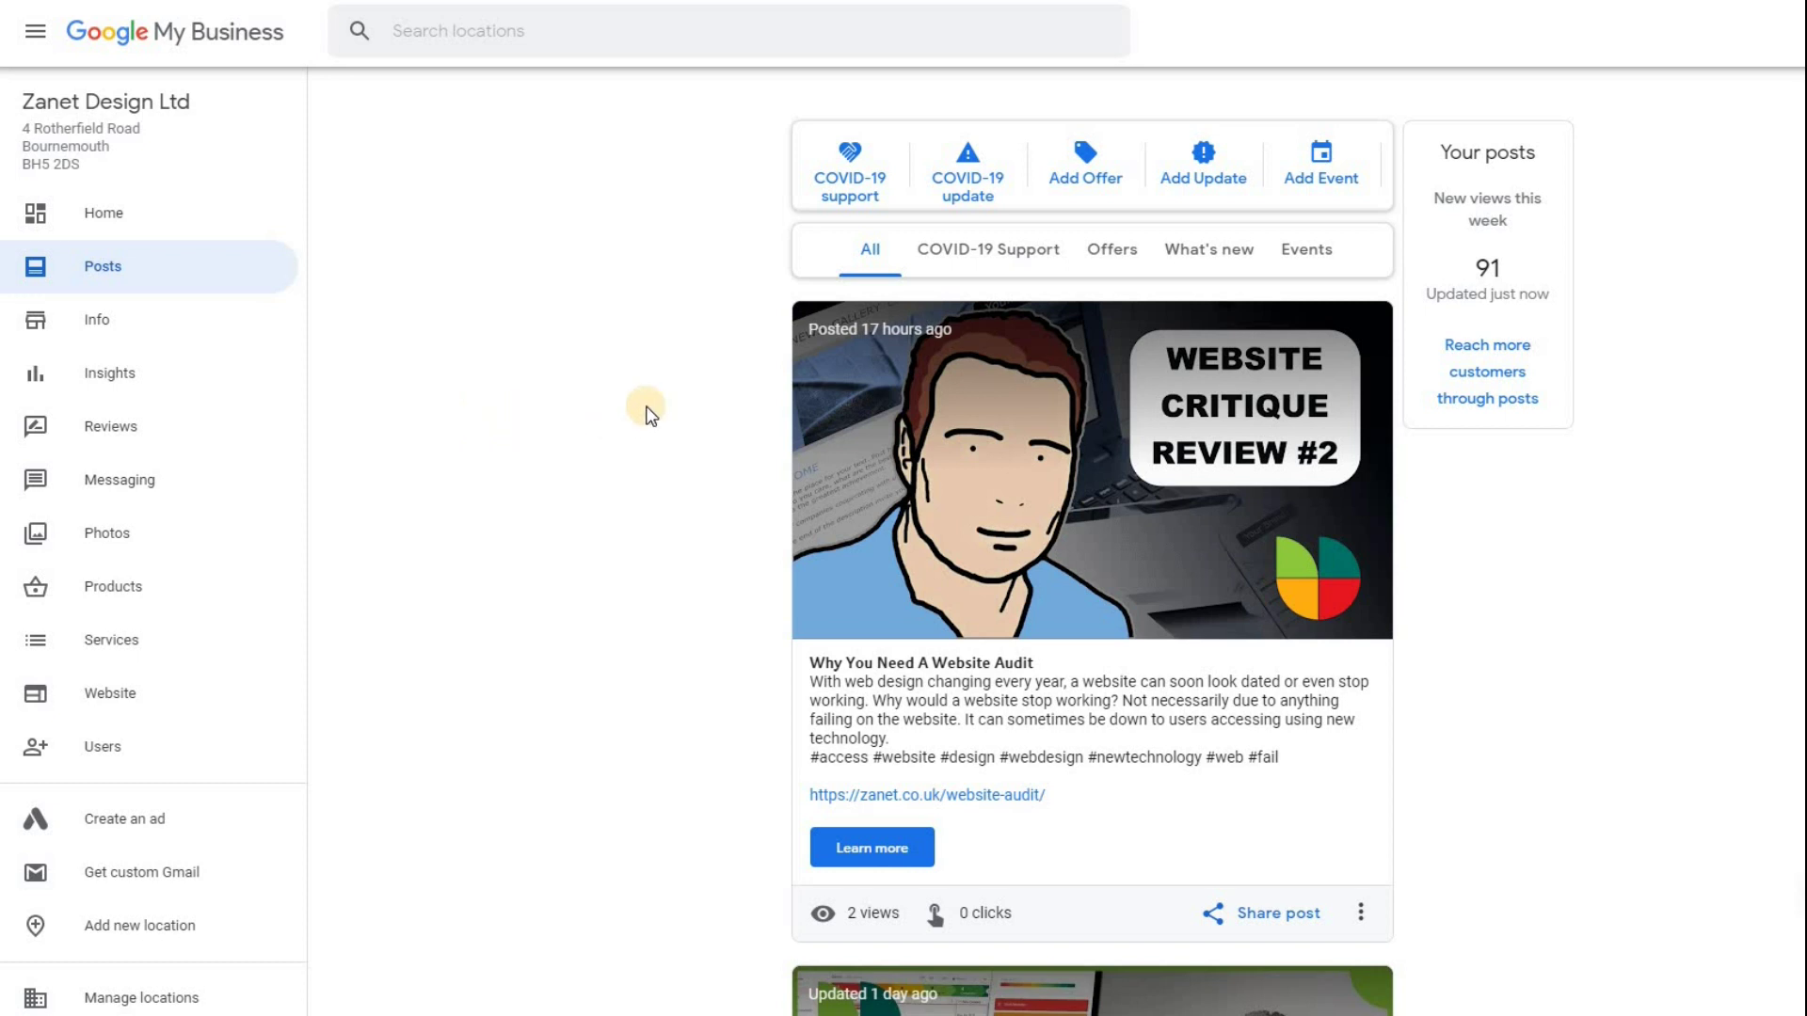
# Open the sharing options of the Free CRM in Gmail post and copy the post's link
pyautogui.scroll(-7, 678, 468)
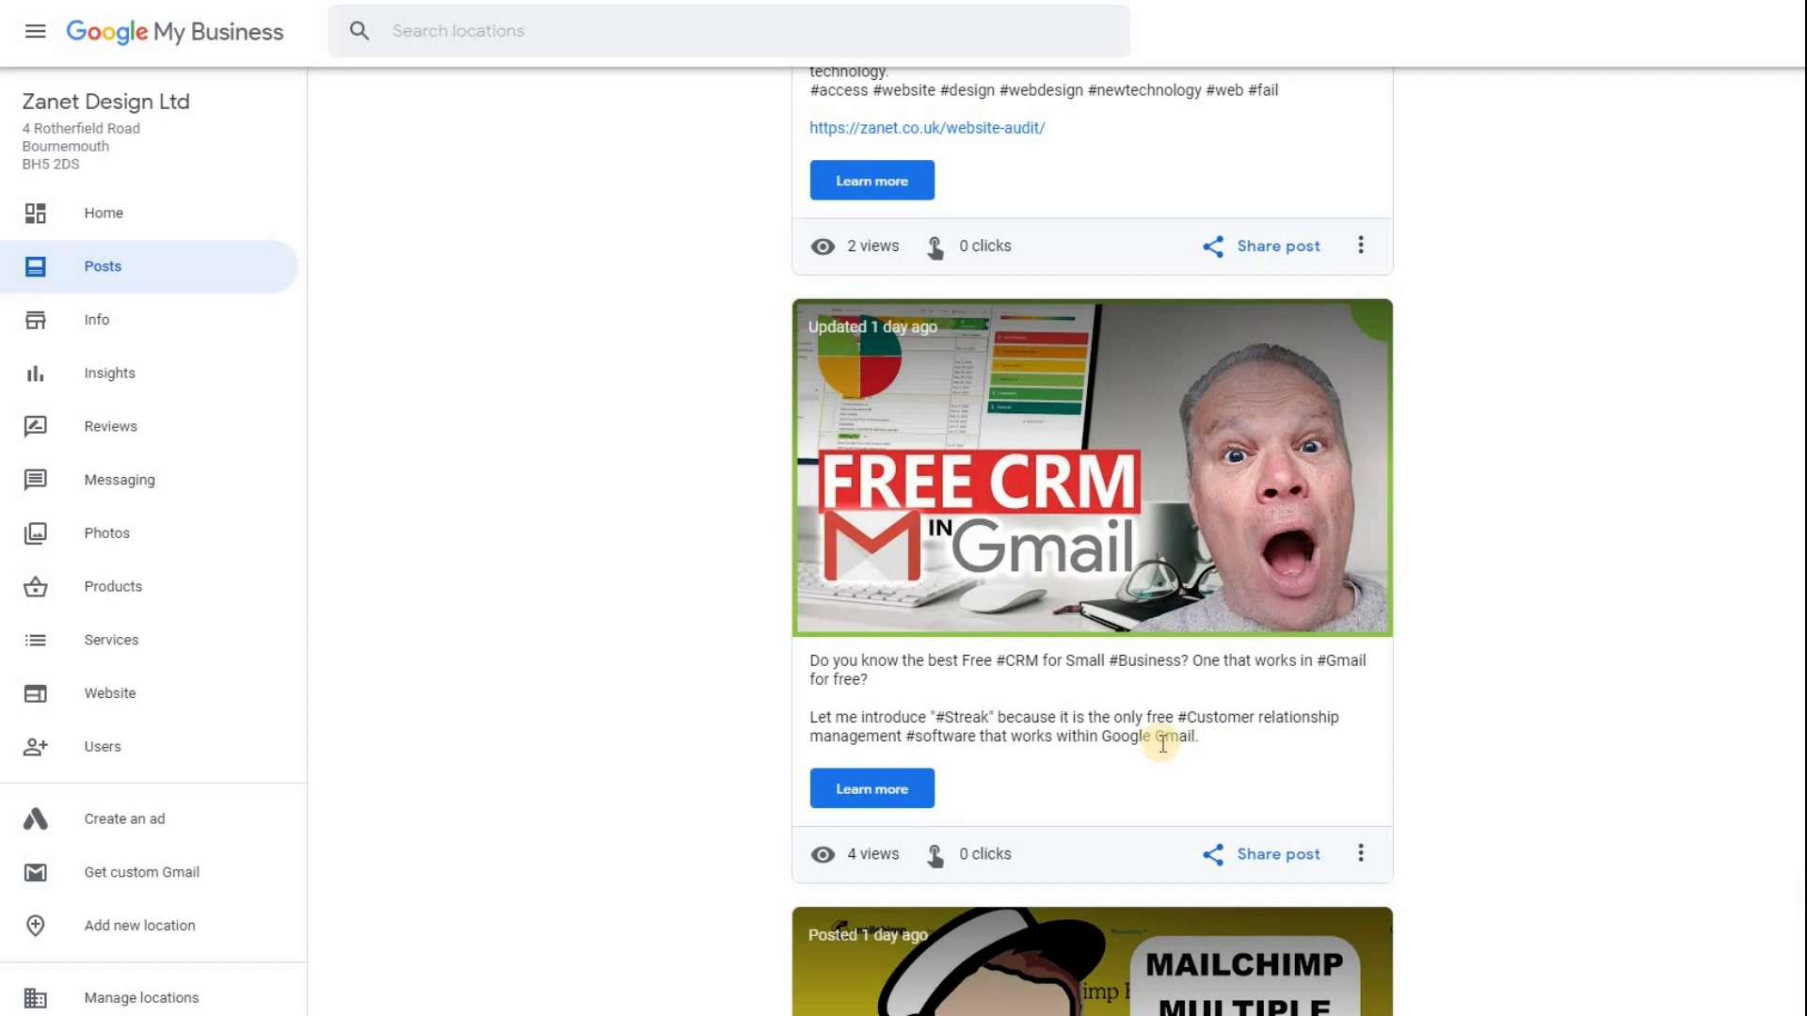
pyautogui.moveTo(815, 682); pyautogui.dragTo(806, 658)
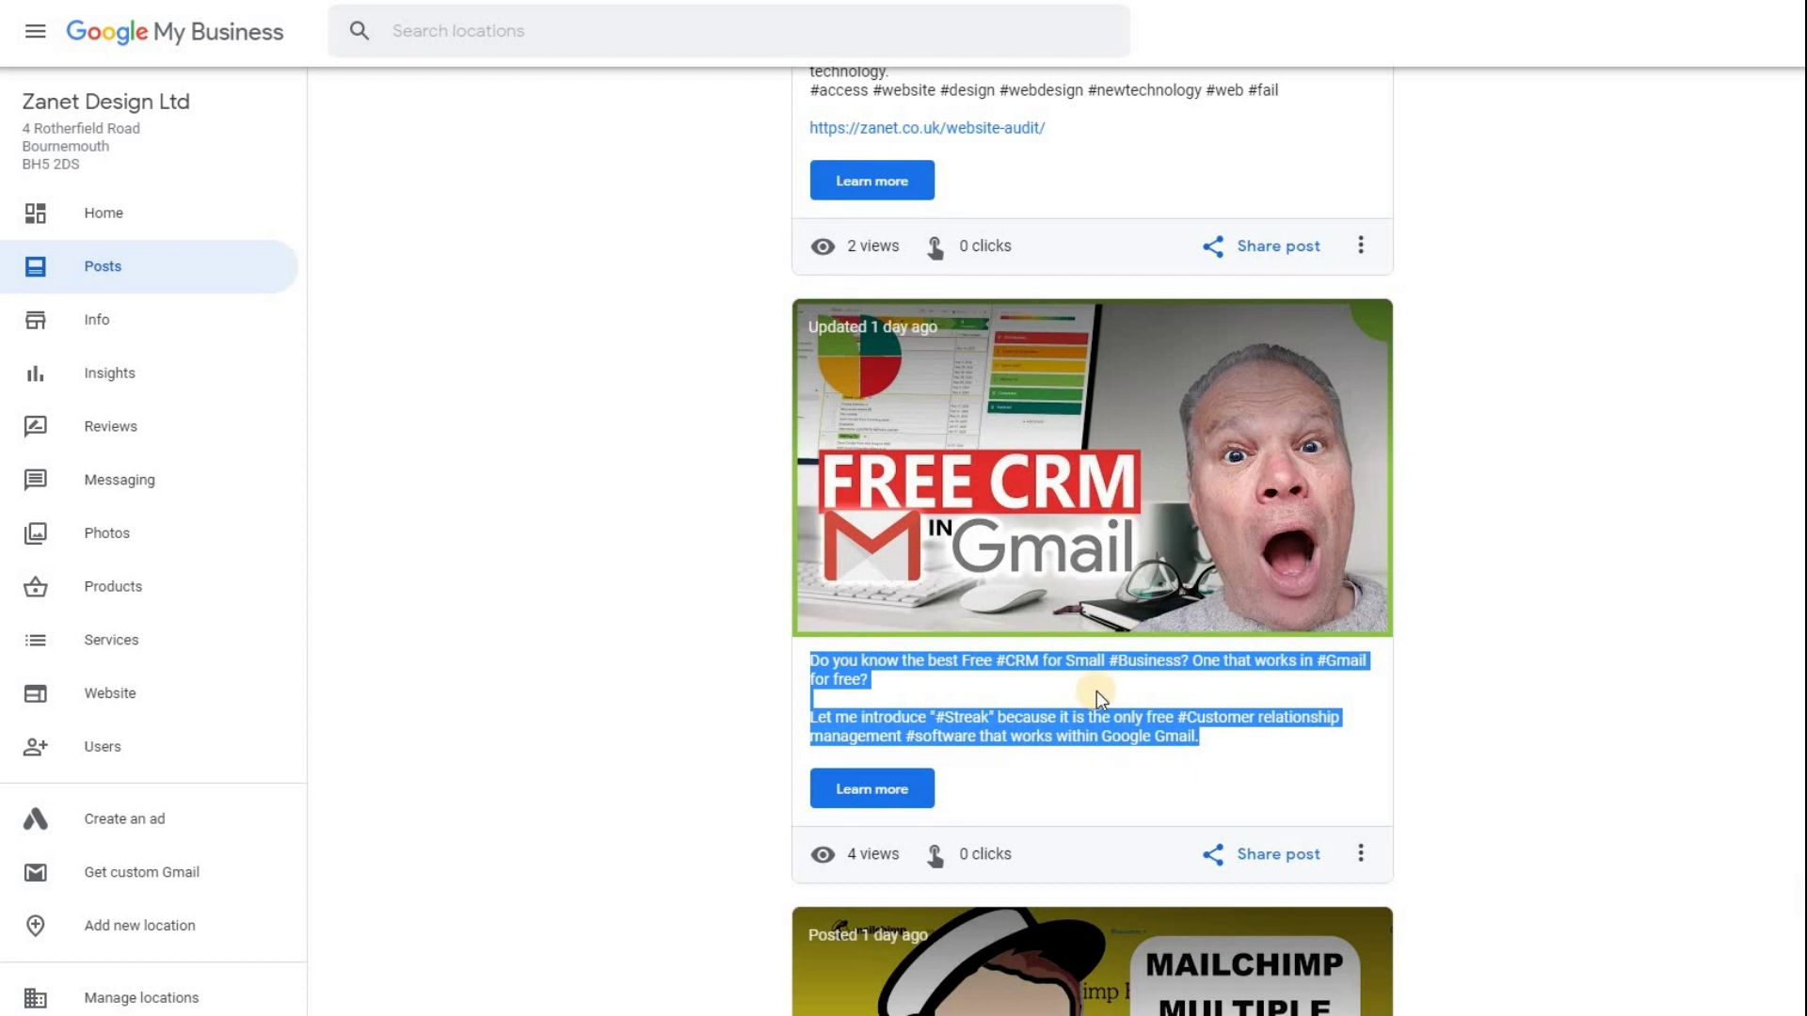
pyautogui.click(1258, 855)
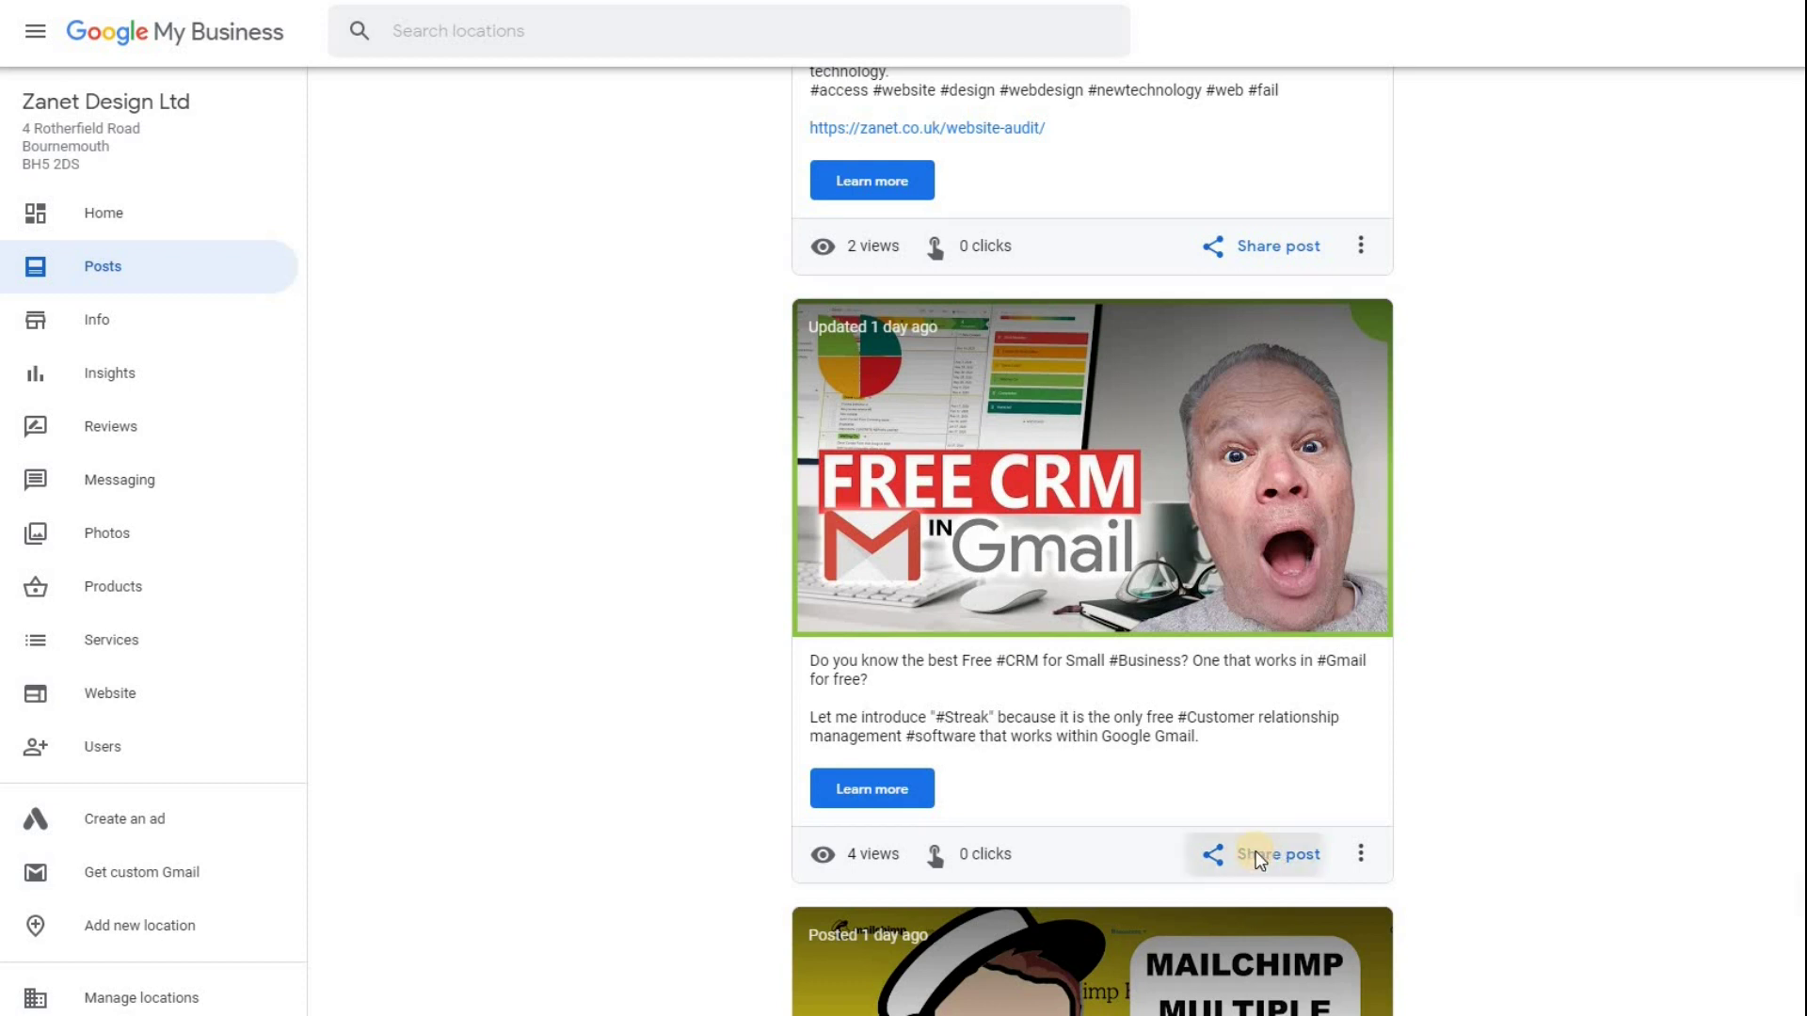
pyautogui.click(1258, 854)
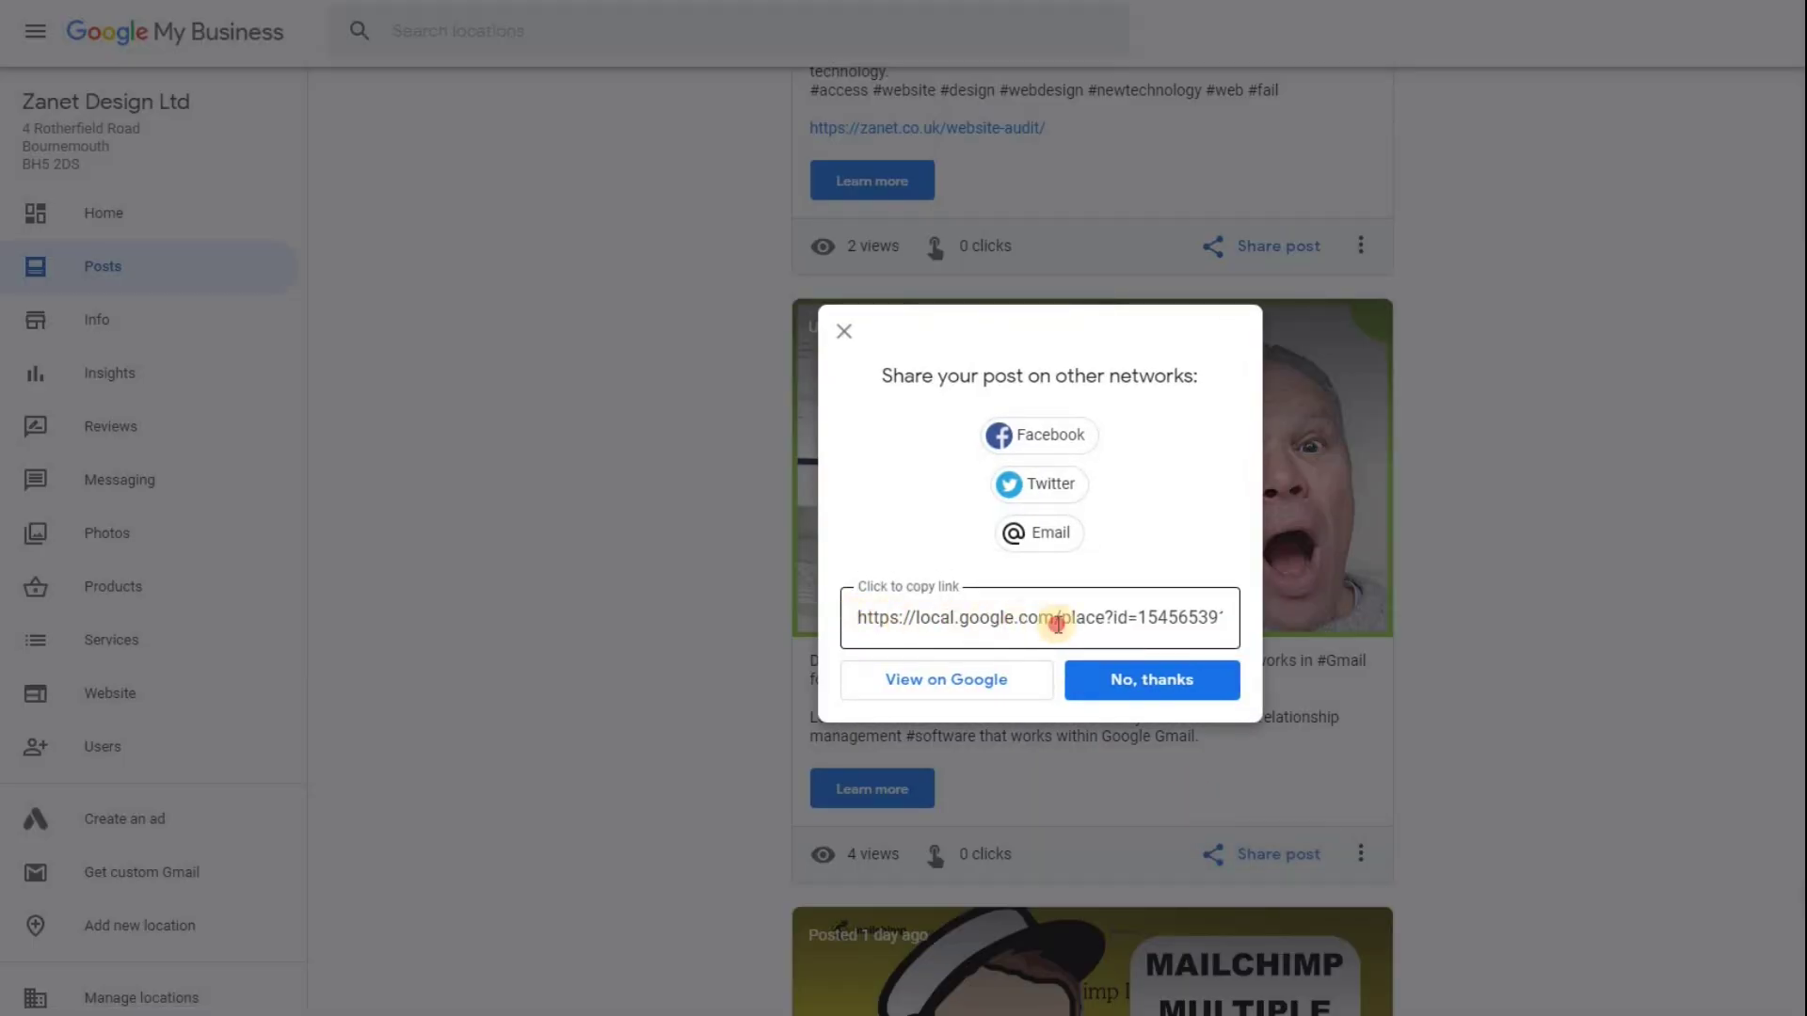
pyautogui.click(857, 618)
pyautogui.moveTo(949, 621); pyautogui.dragTo(1186, 619)
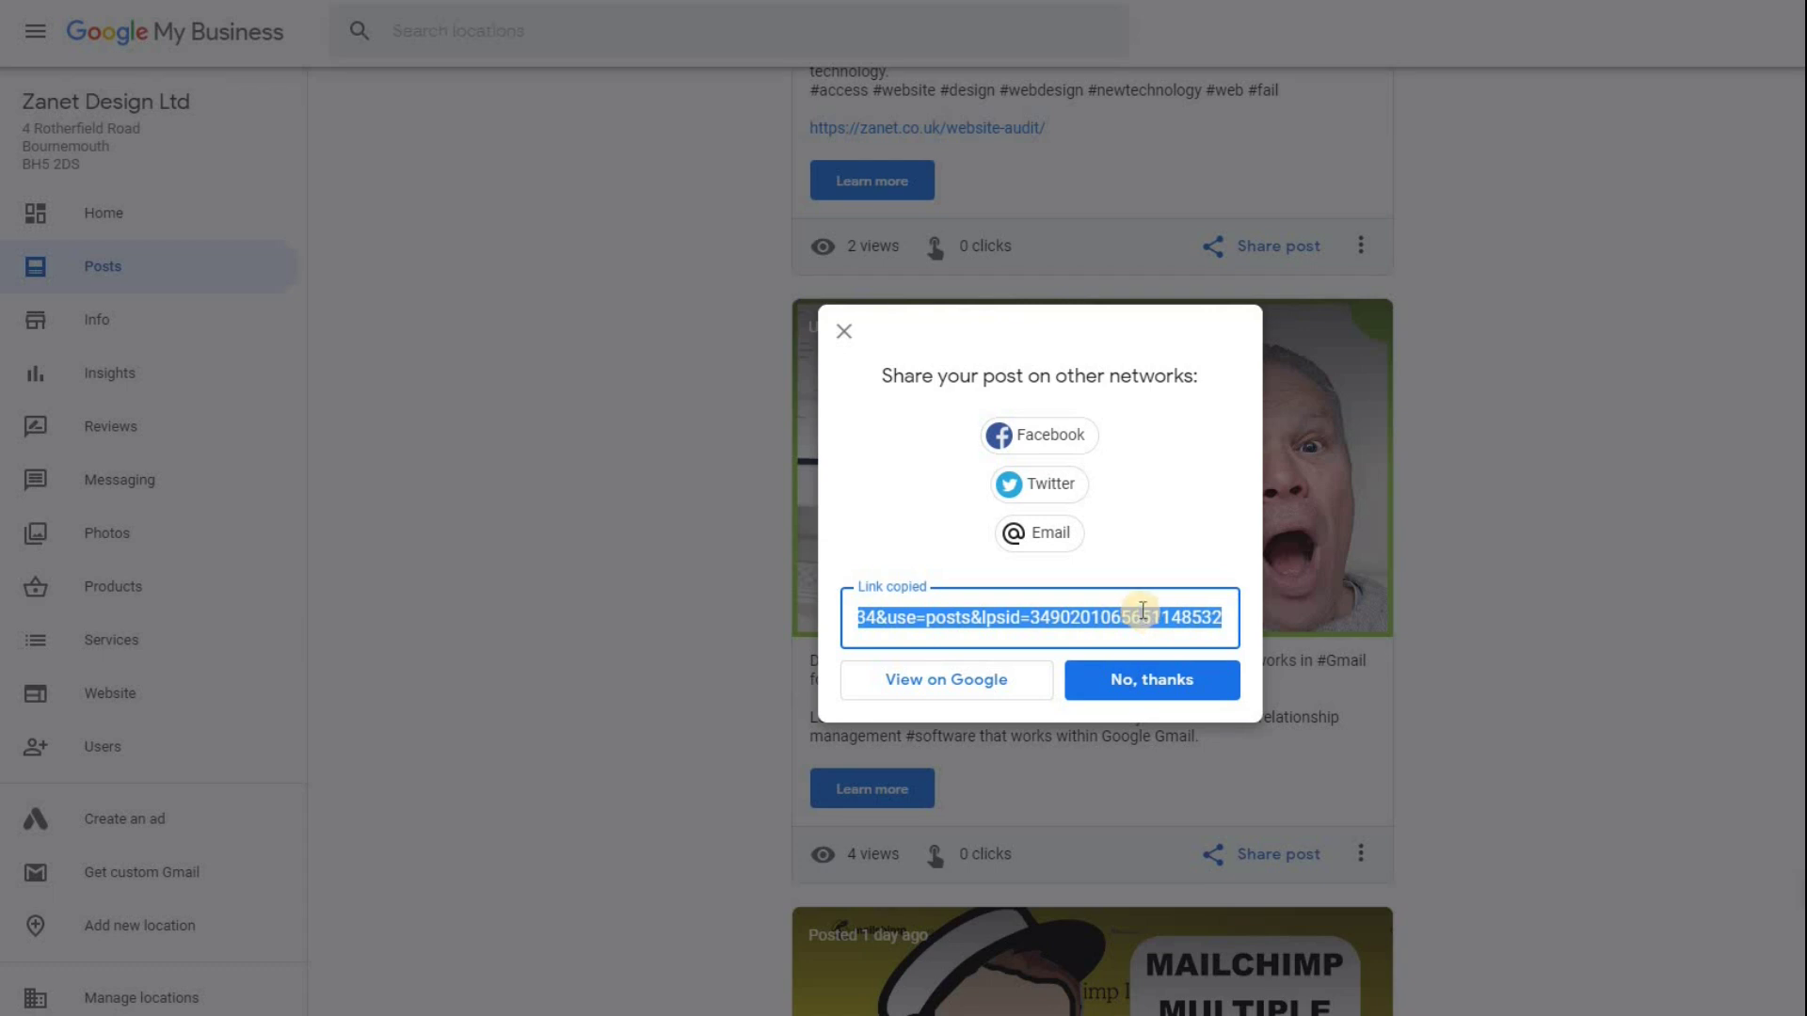
pyautogui.click(640, 628)
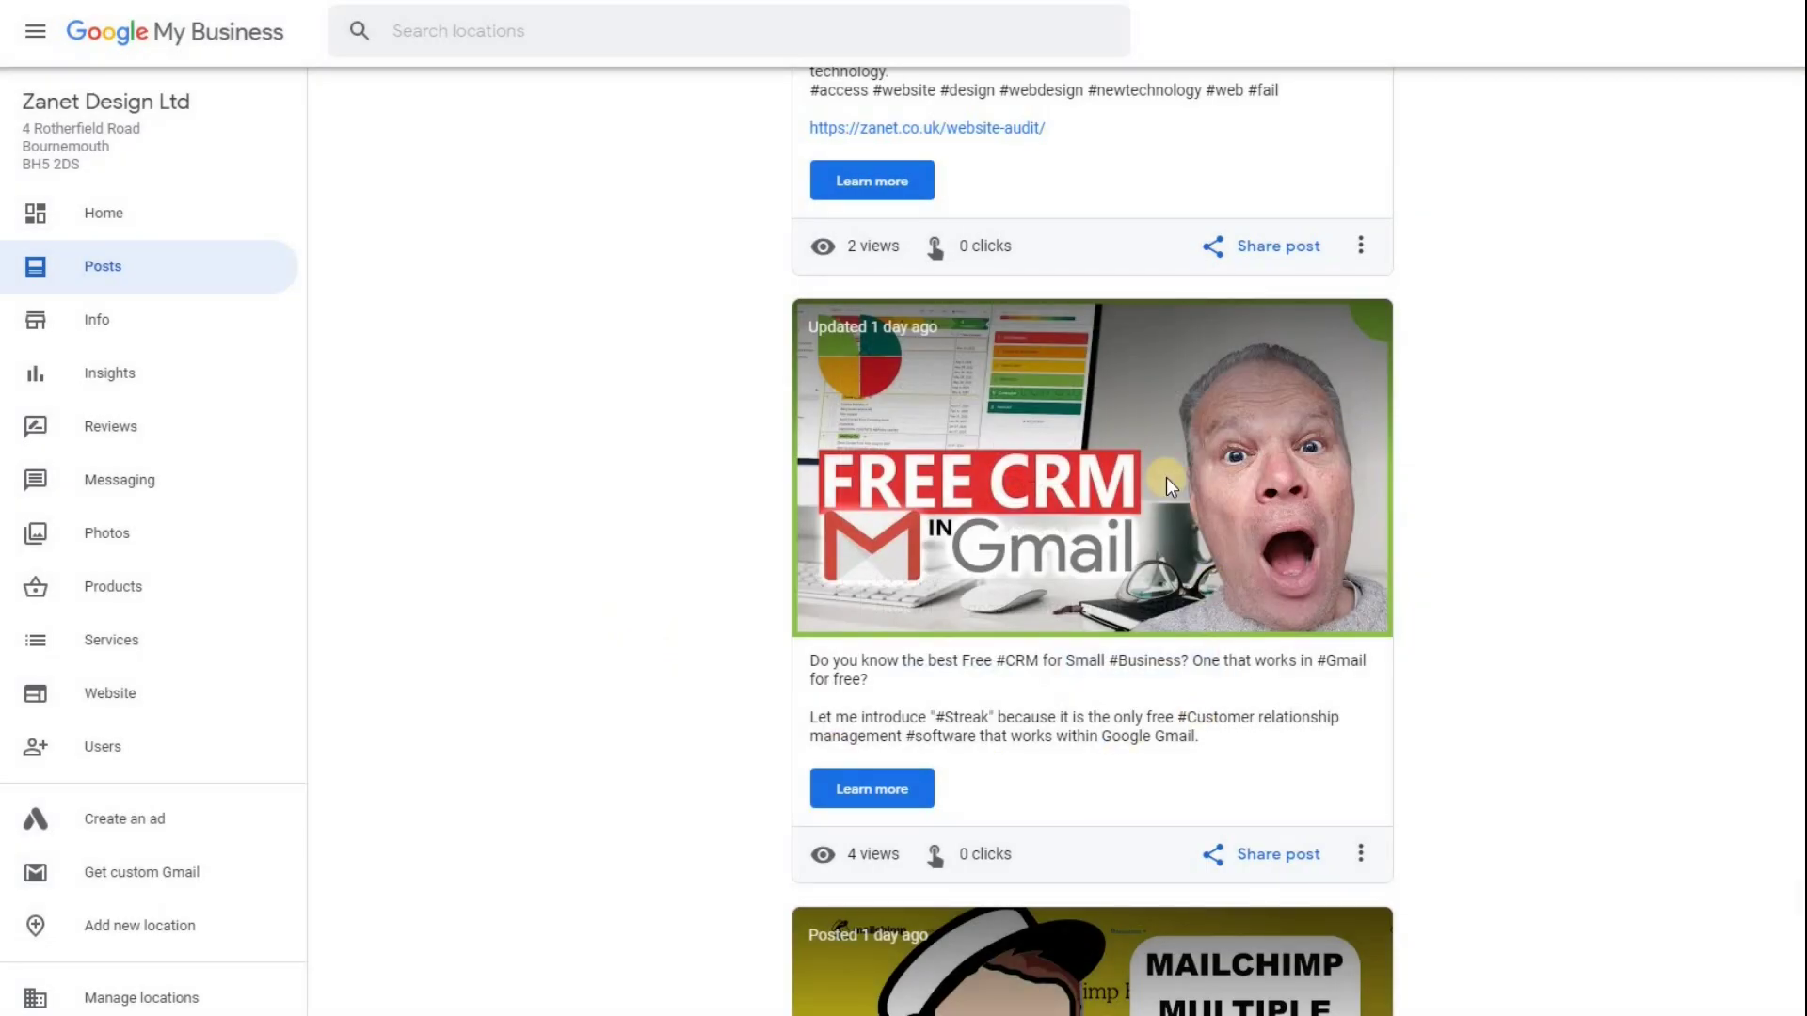
# Paste the copied link into a new post on the Zanet Design Facebook page, close it, and choose Facebook in the Google post's sharing options
pyautogui.click(802, 669)
pyautogui.tripleClick(801, 669)
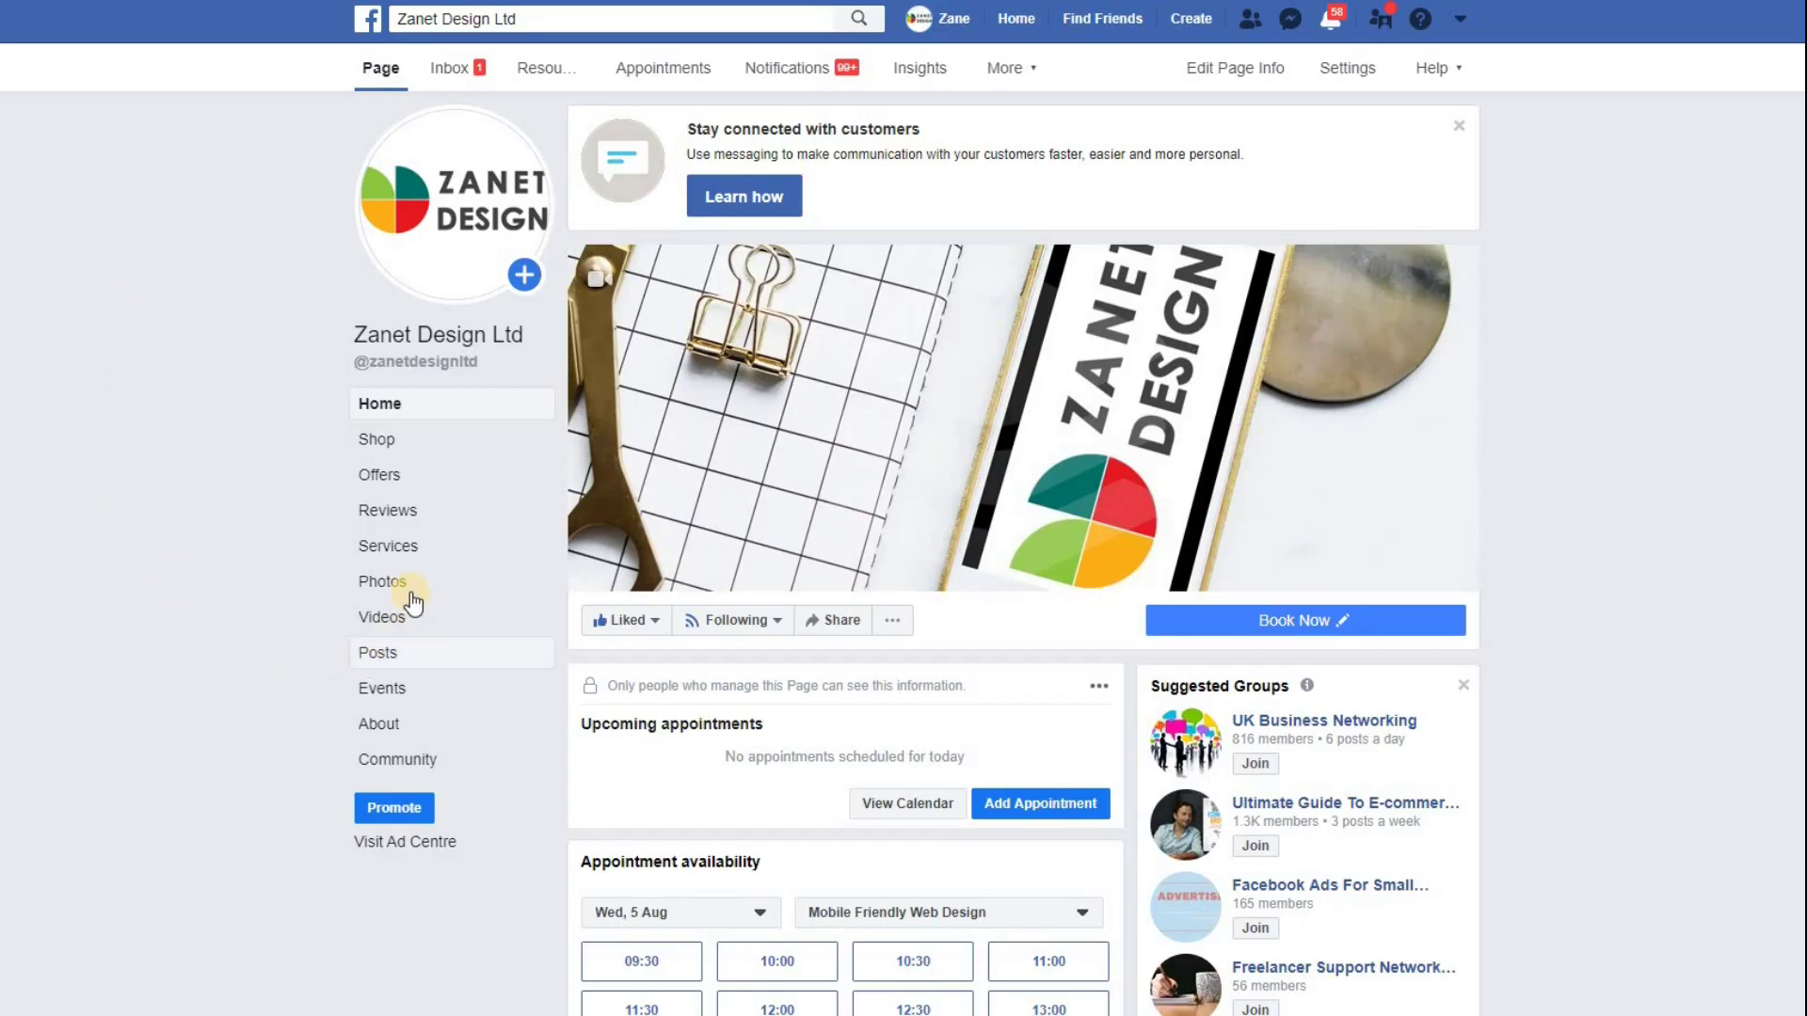
pyautogui.click(377, 652)
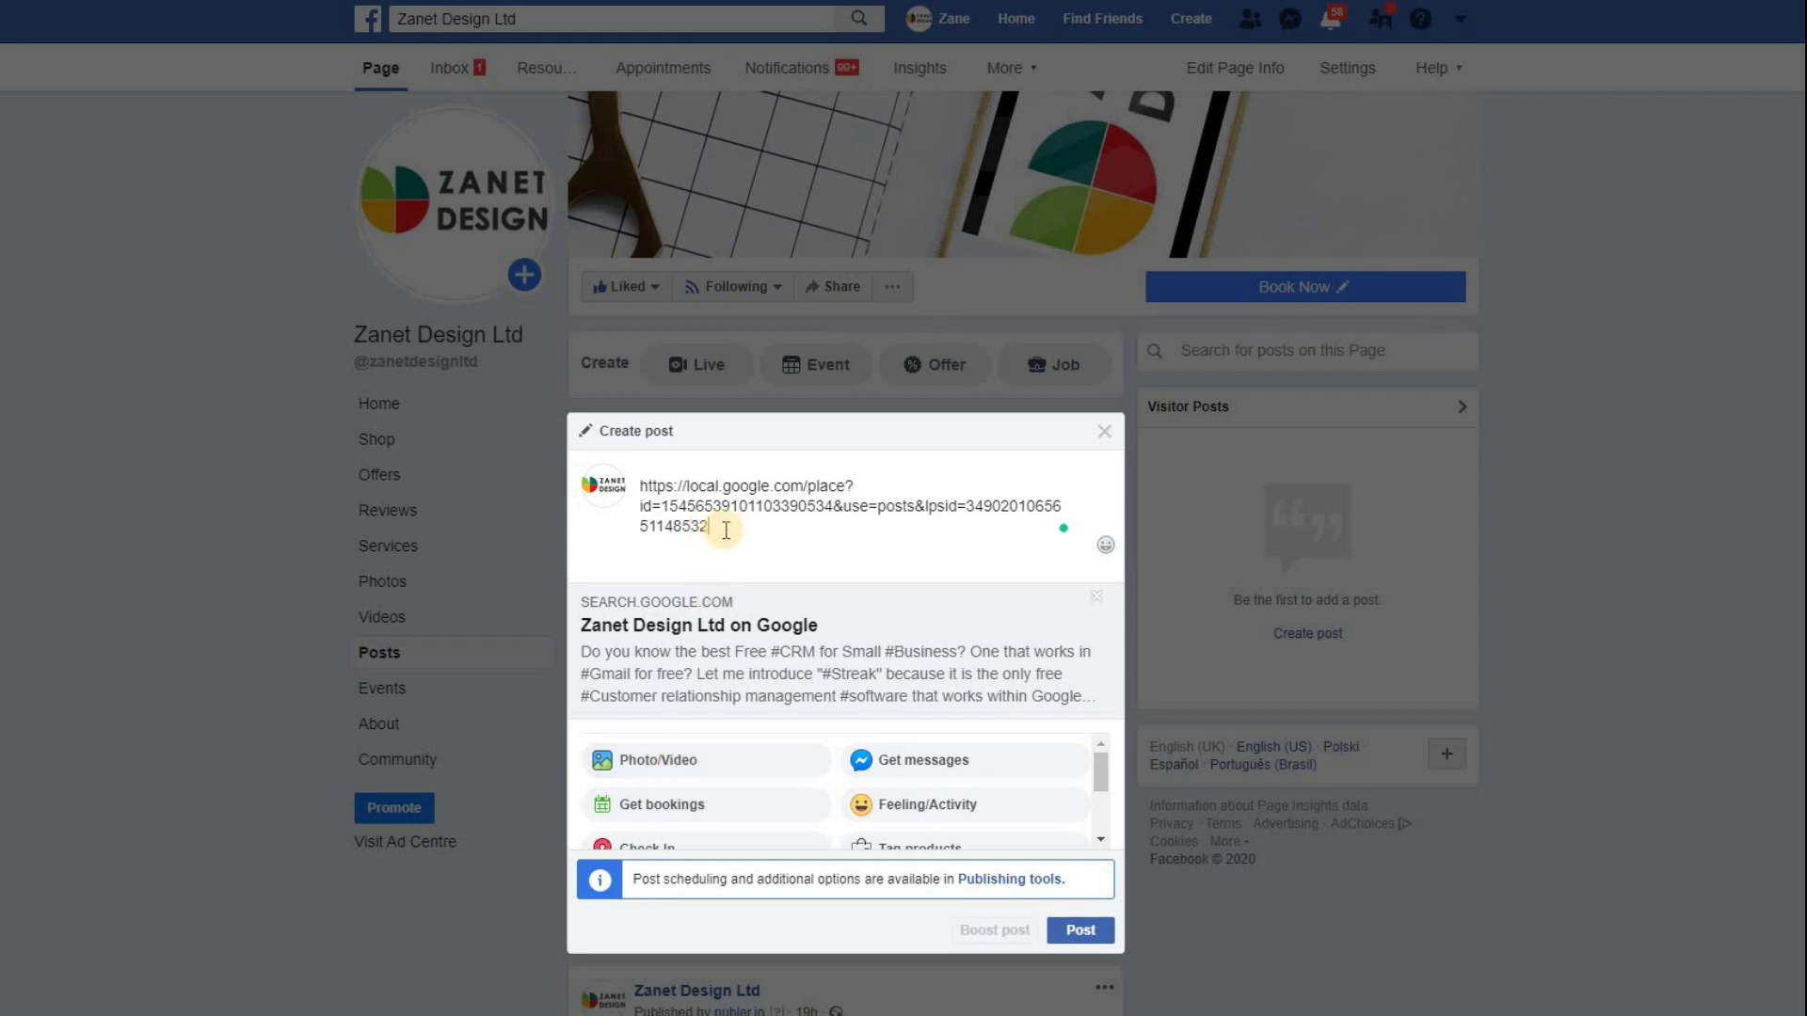
pyautogui.tripleClick(659, 486)
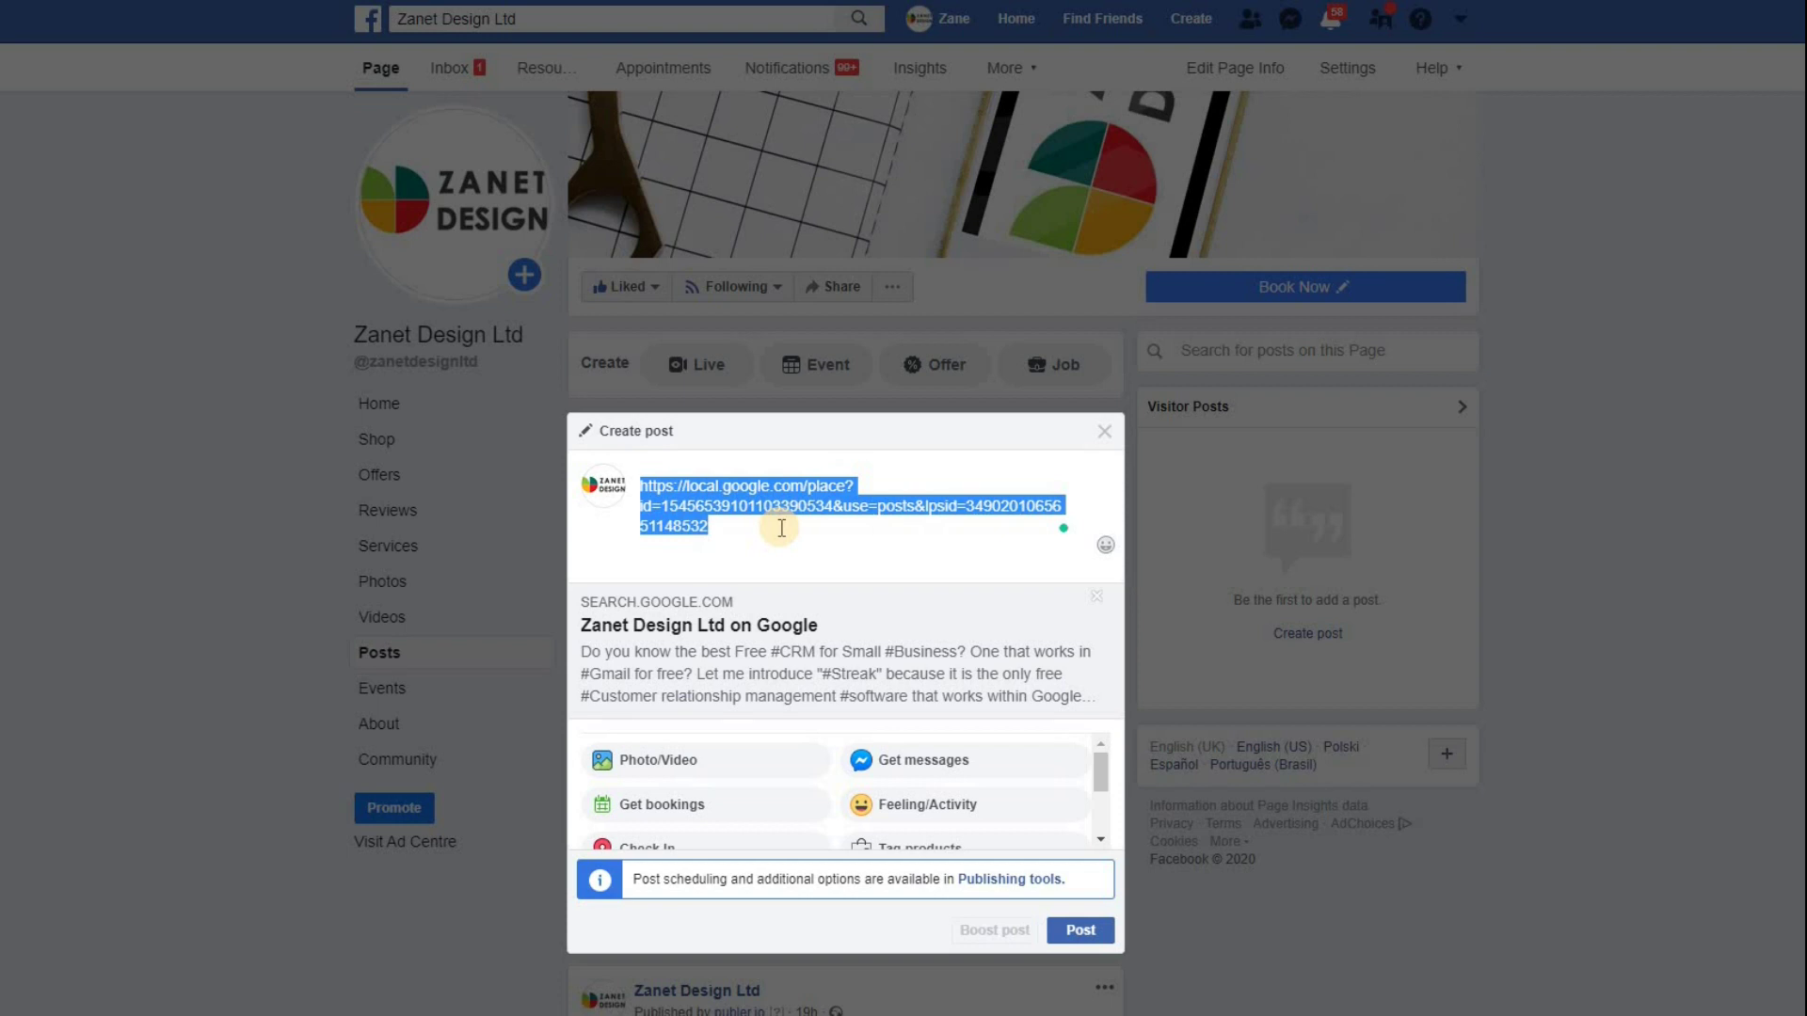
pyautogui.click(1080, 433)
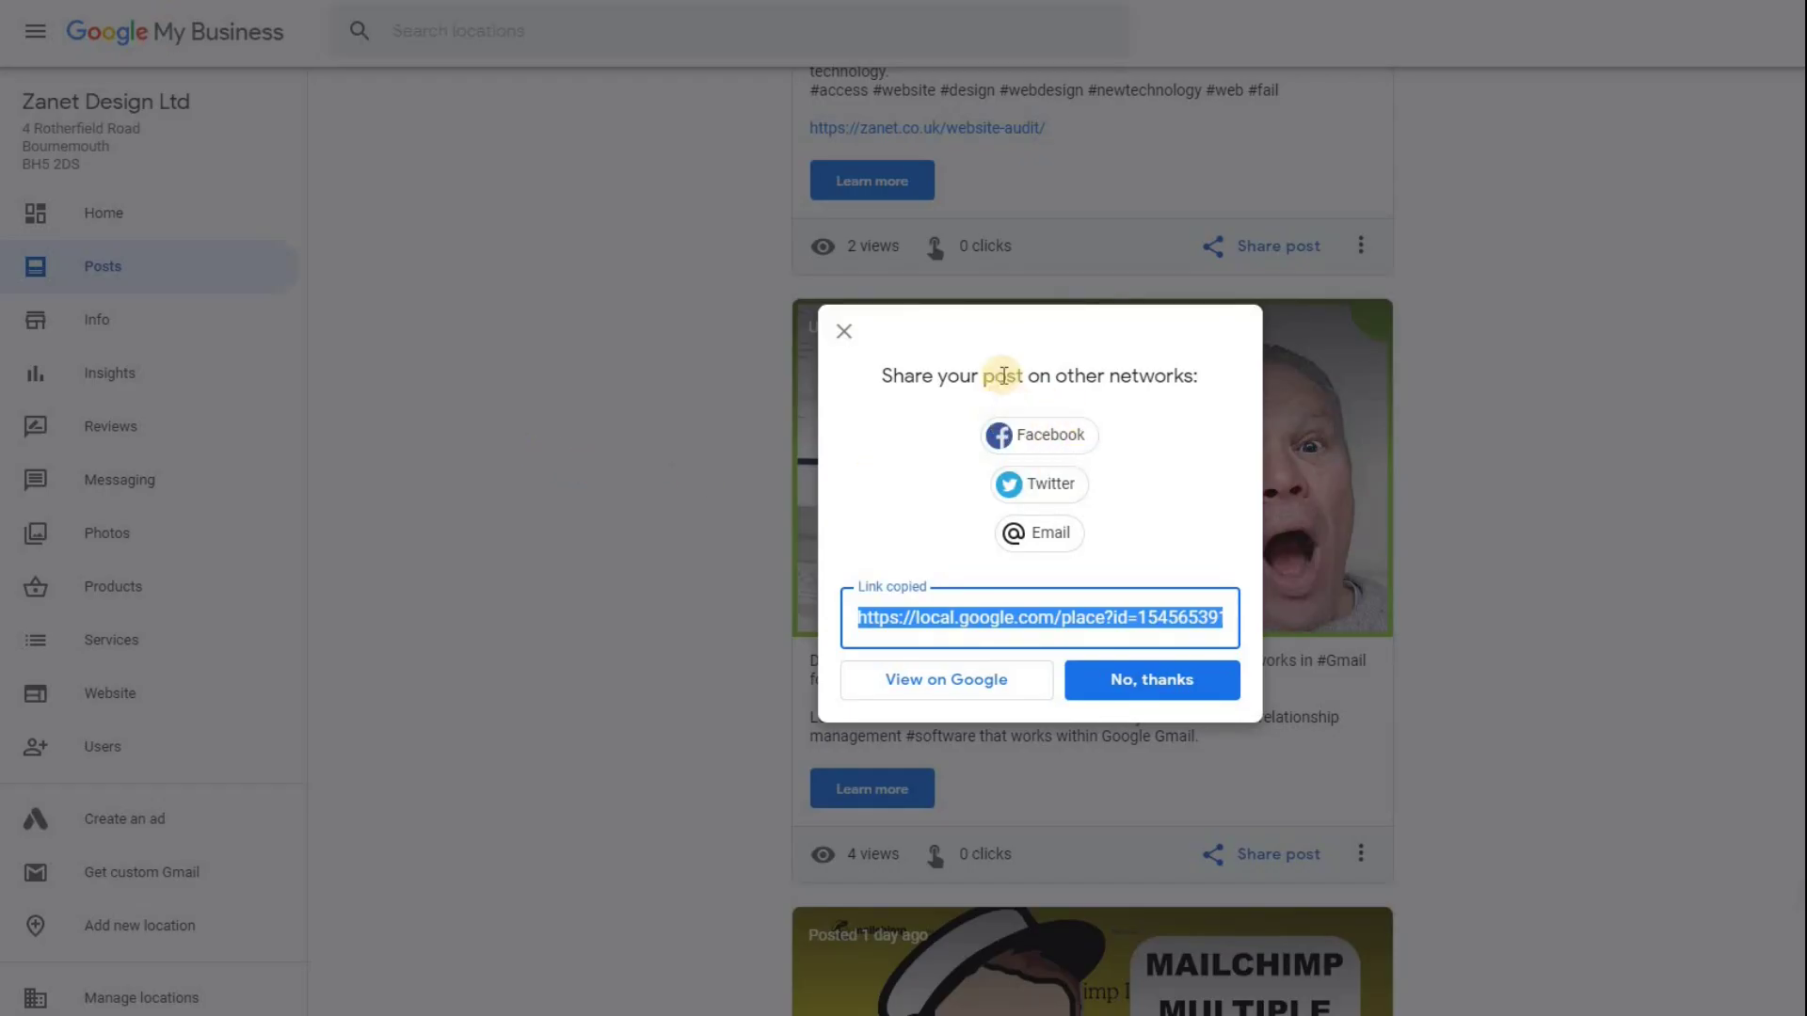
pyautogui.click(1045, 437)
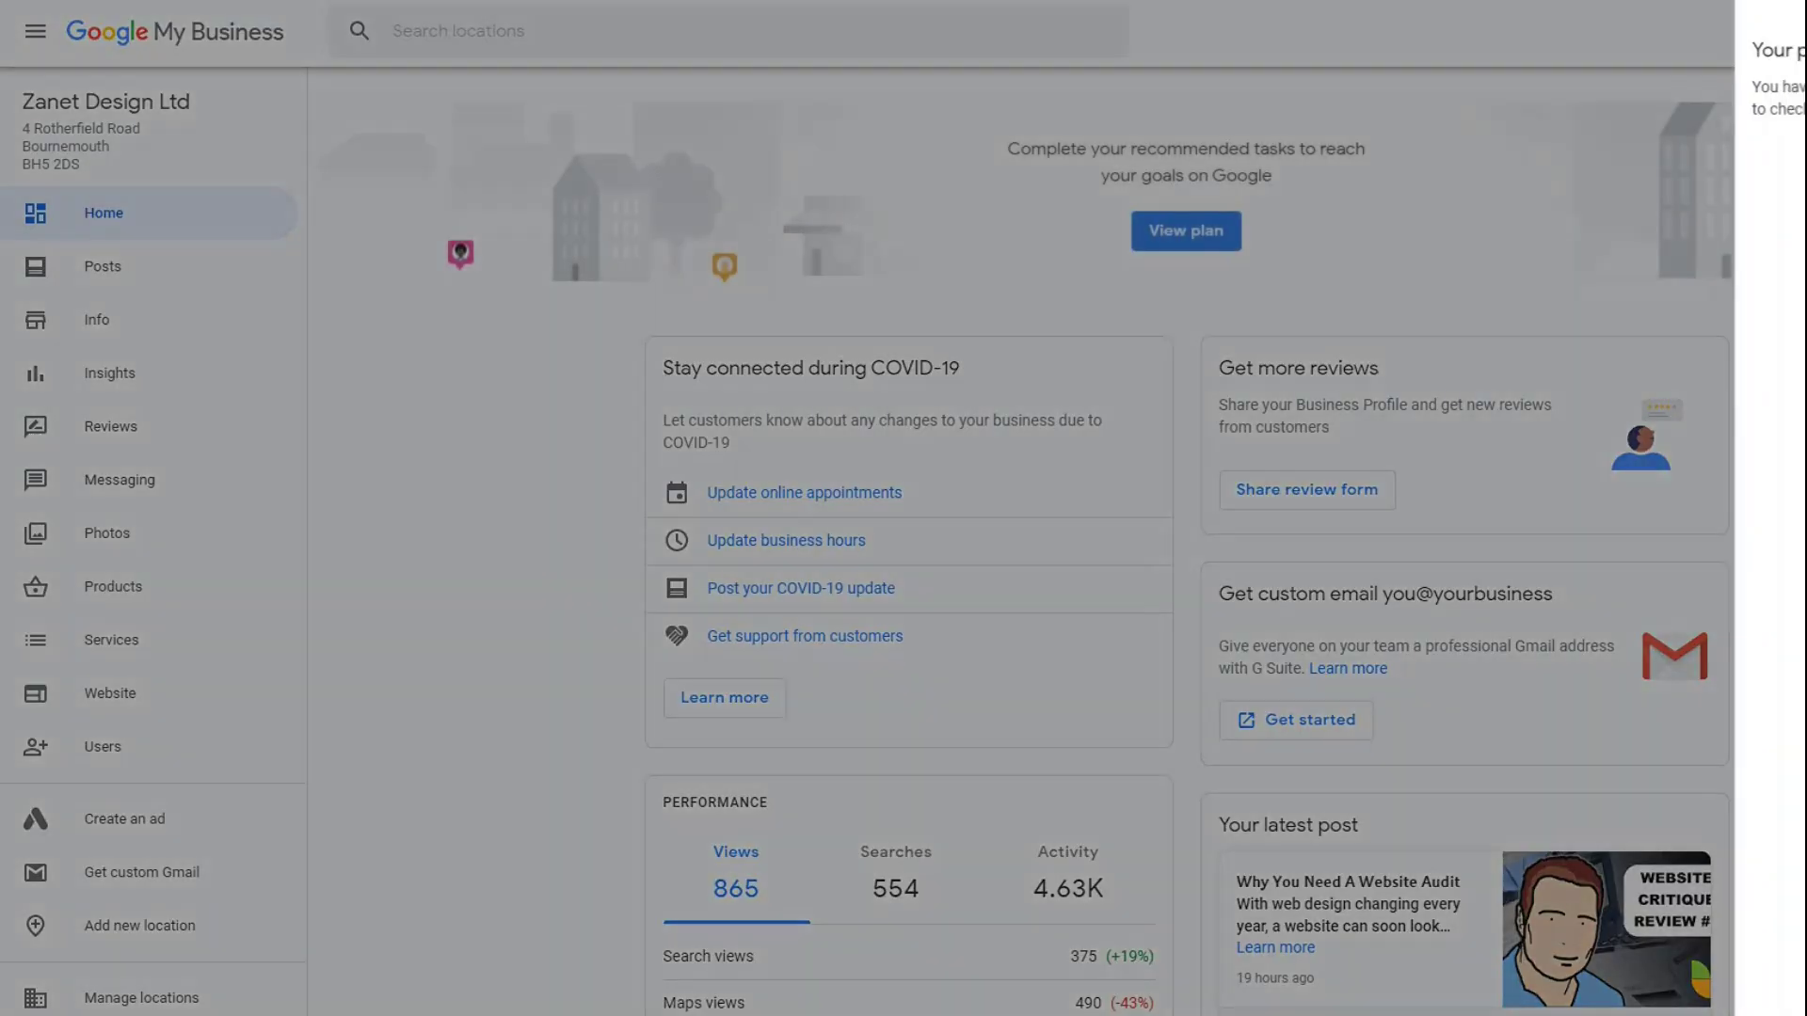
# Bring up the website entry in the Google My Business Info section and copy the Zanet Design Facebook page's web address
pyautogui.click(1674, 77)
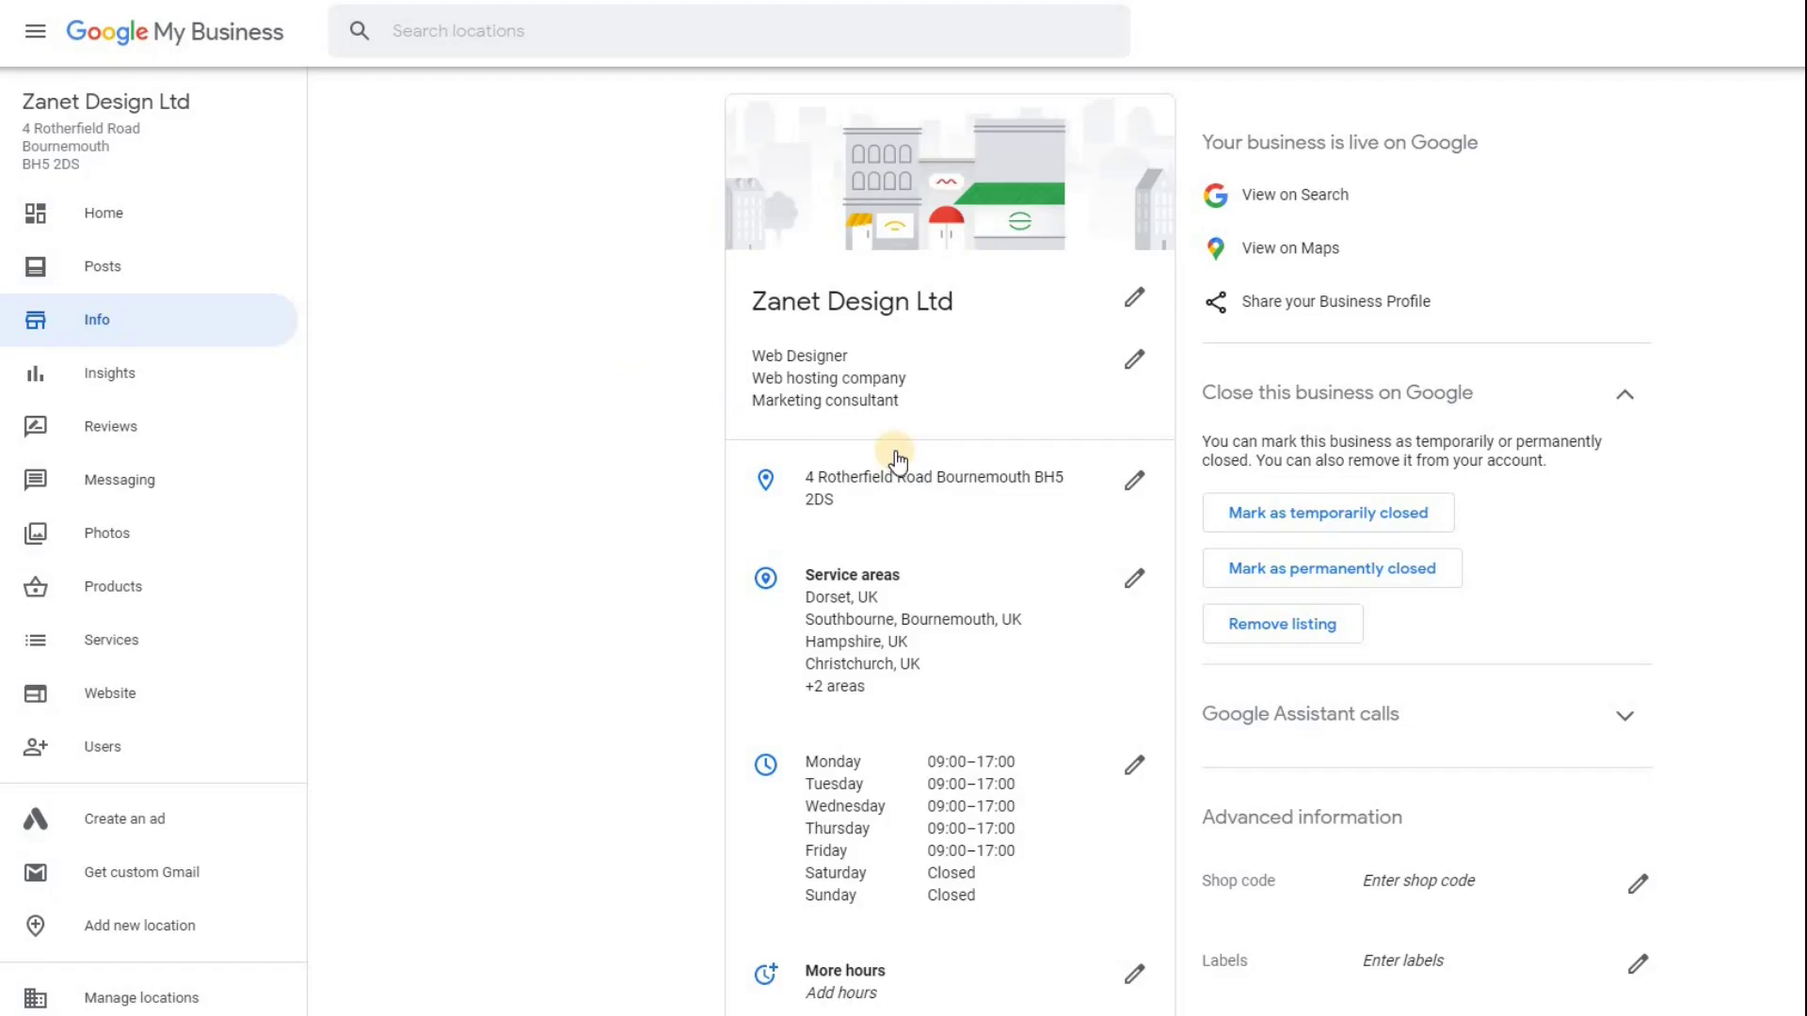
pyautogui.scroll(-9, 895, 455)
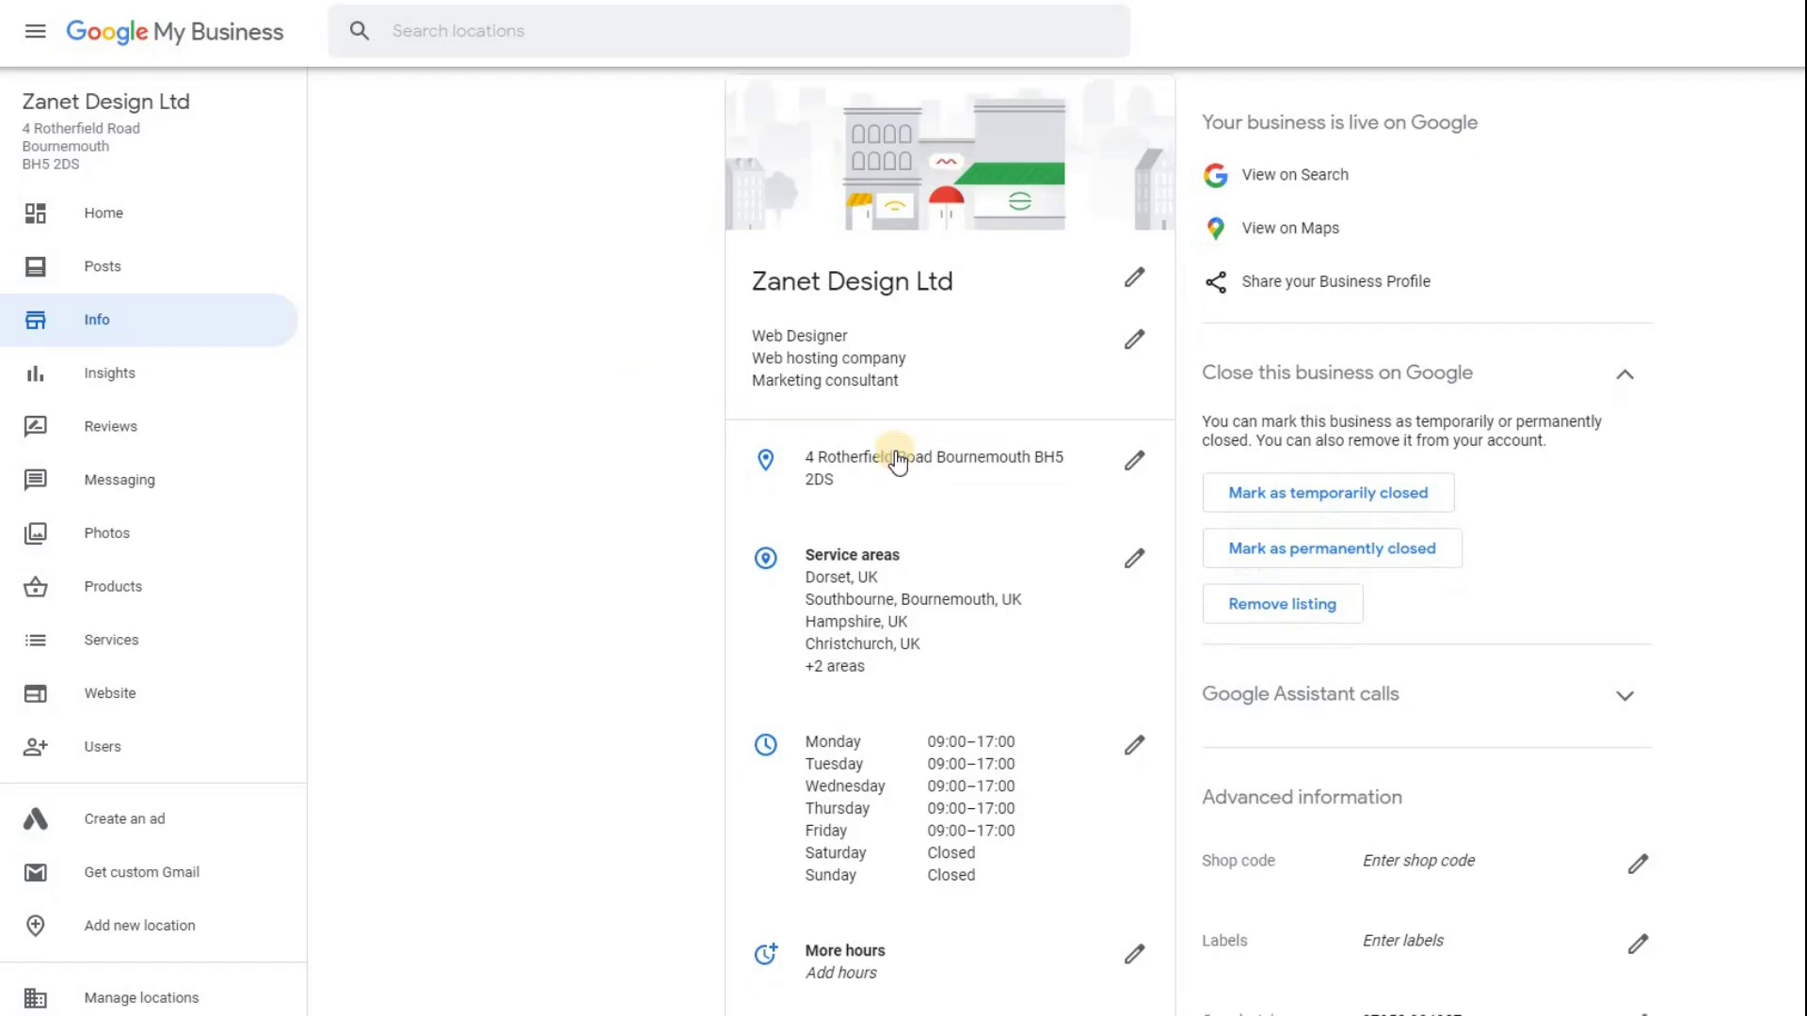
pyautogui.scroll(-3, 899, 461)
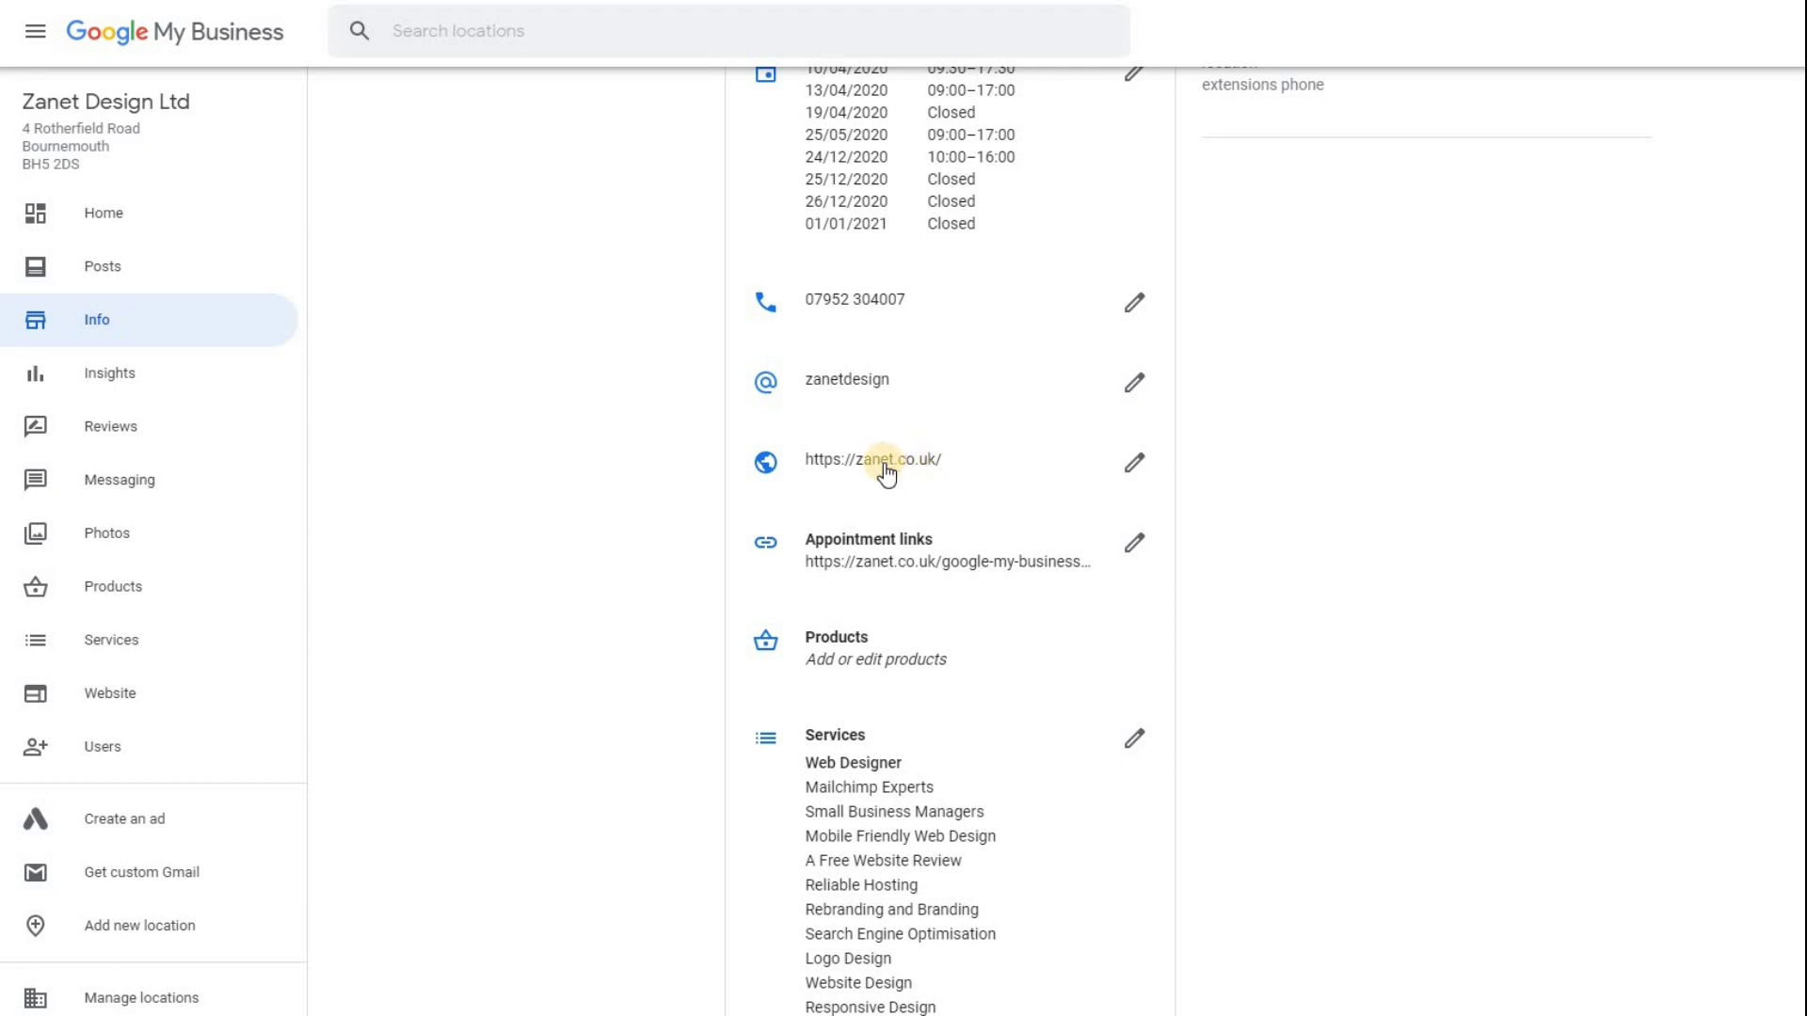
pyautogui.scroll(-1, 886, 473)
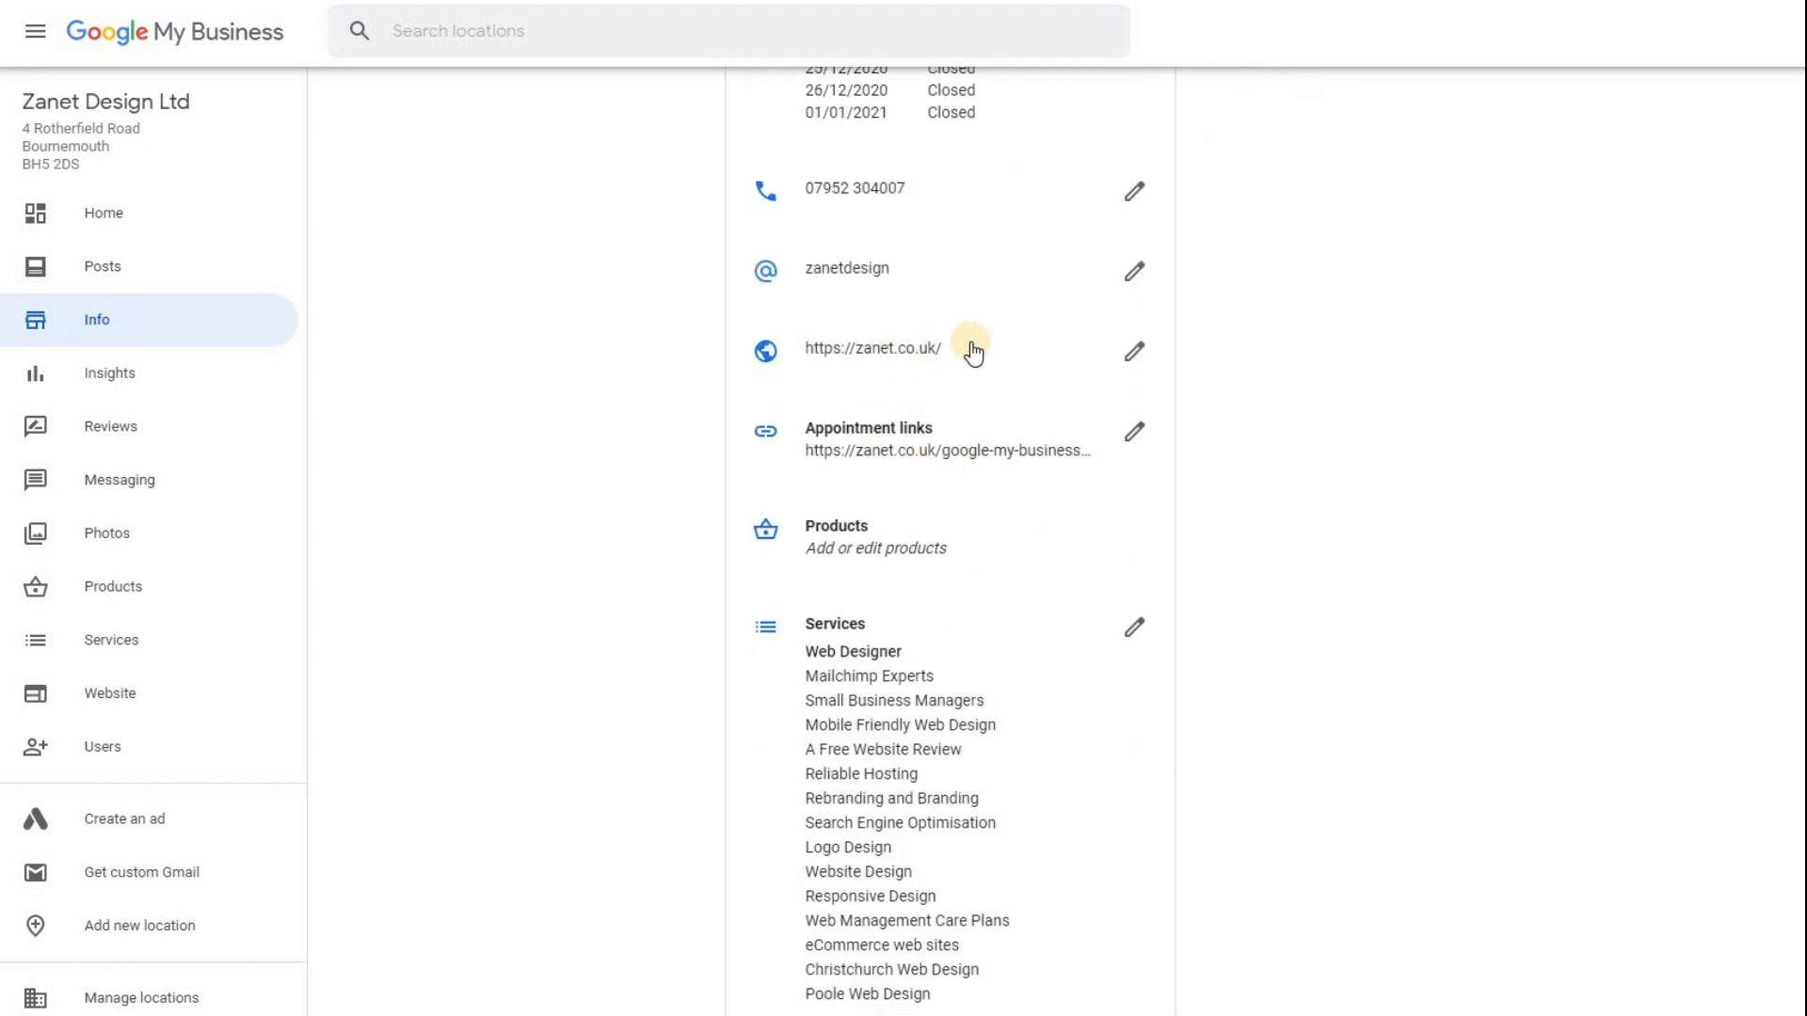
pyautogui.click(1137, 353)
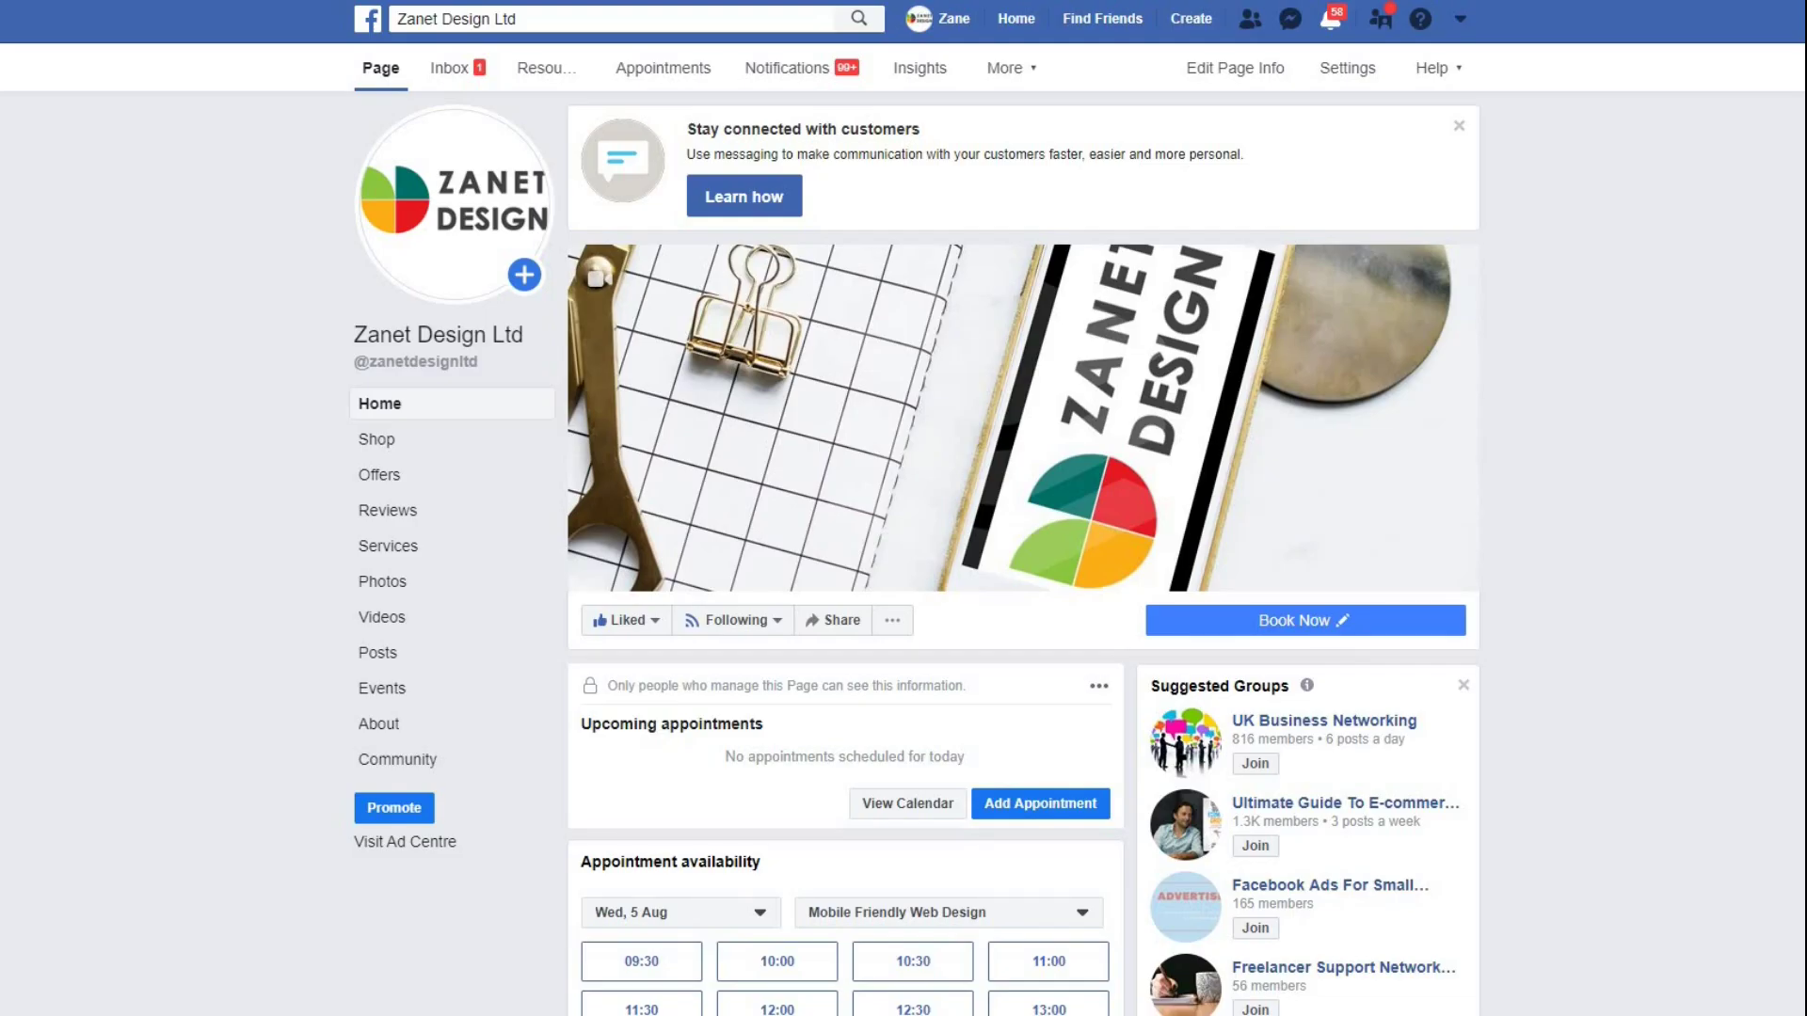
pyautogui.rightClick(319, 32)
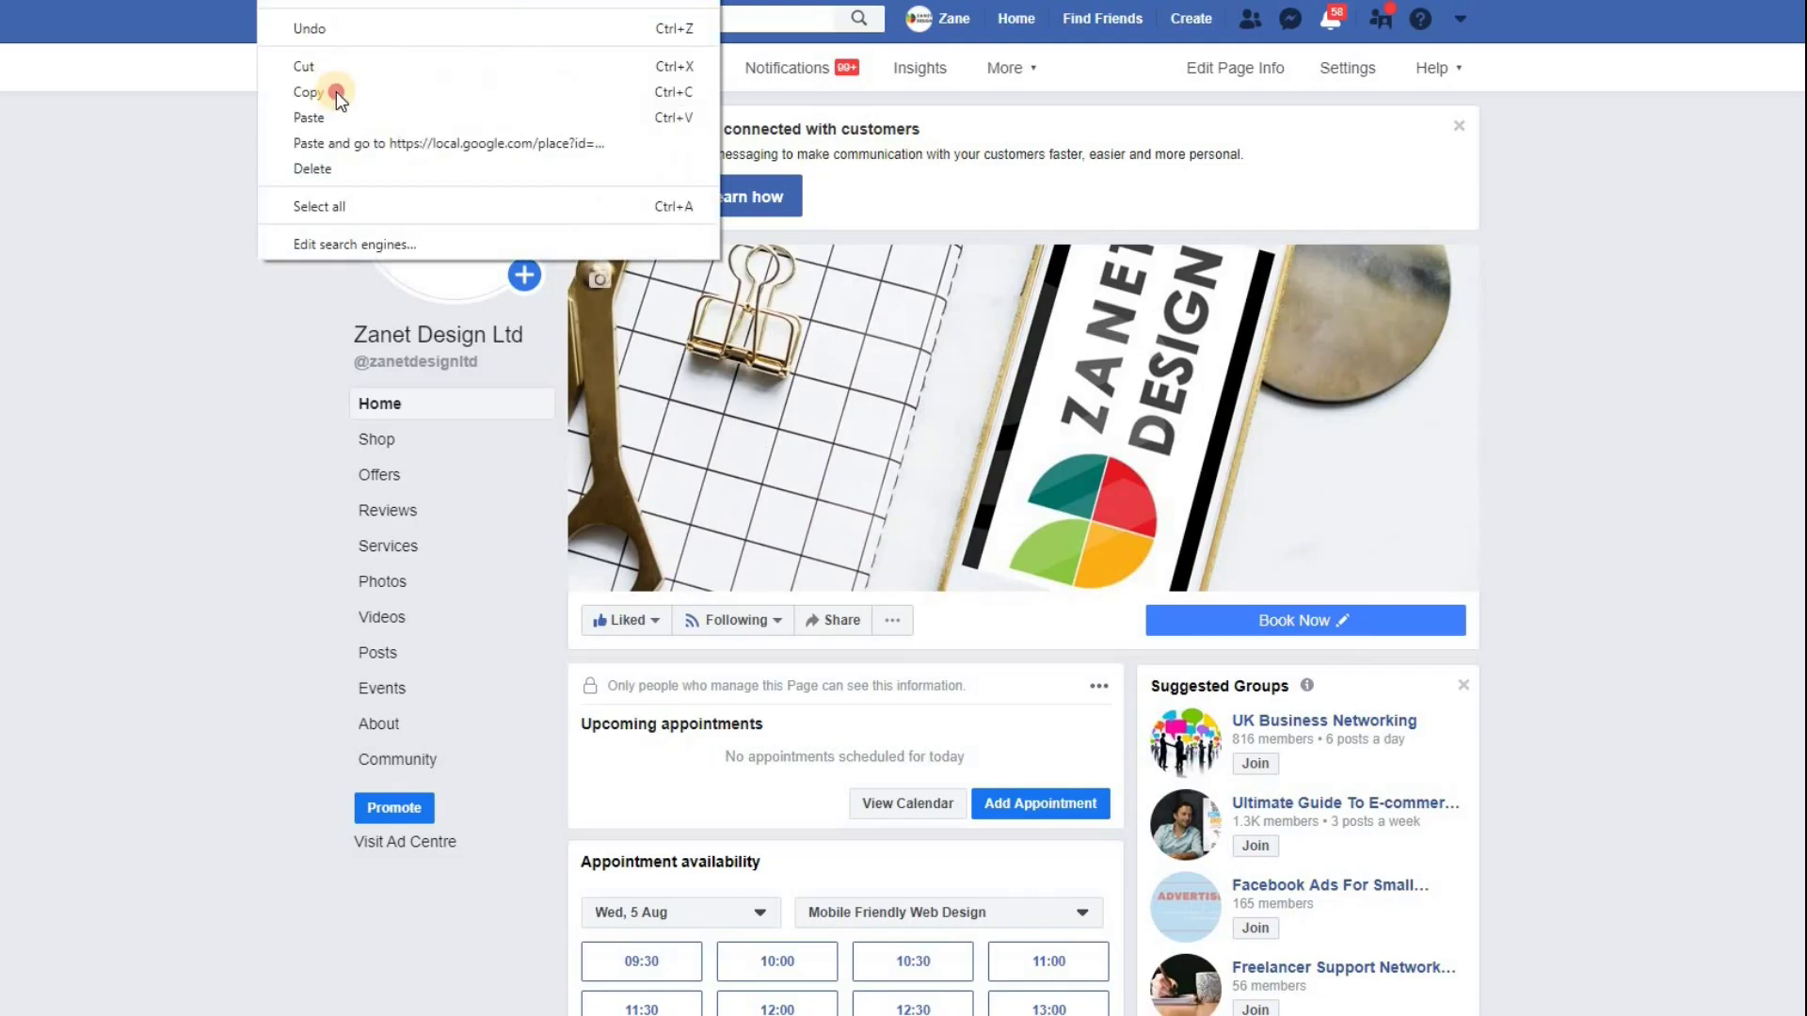
pyautogui.click(336, 92)
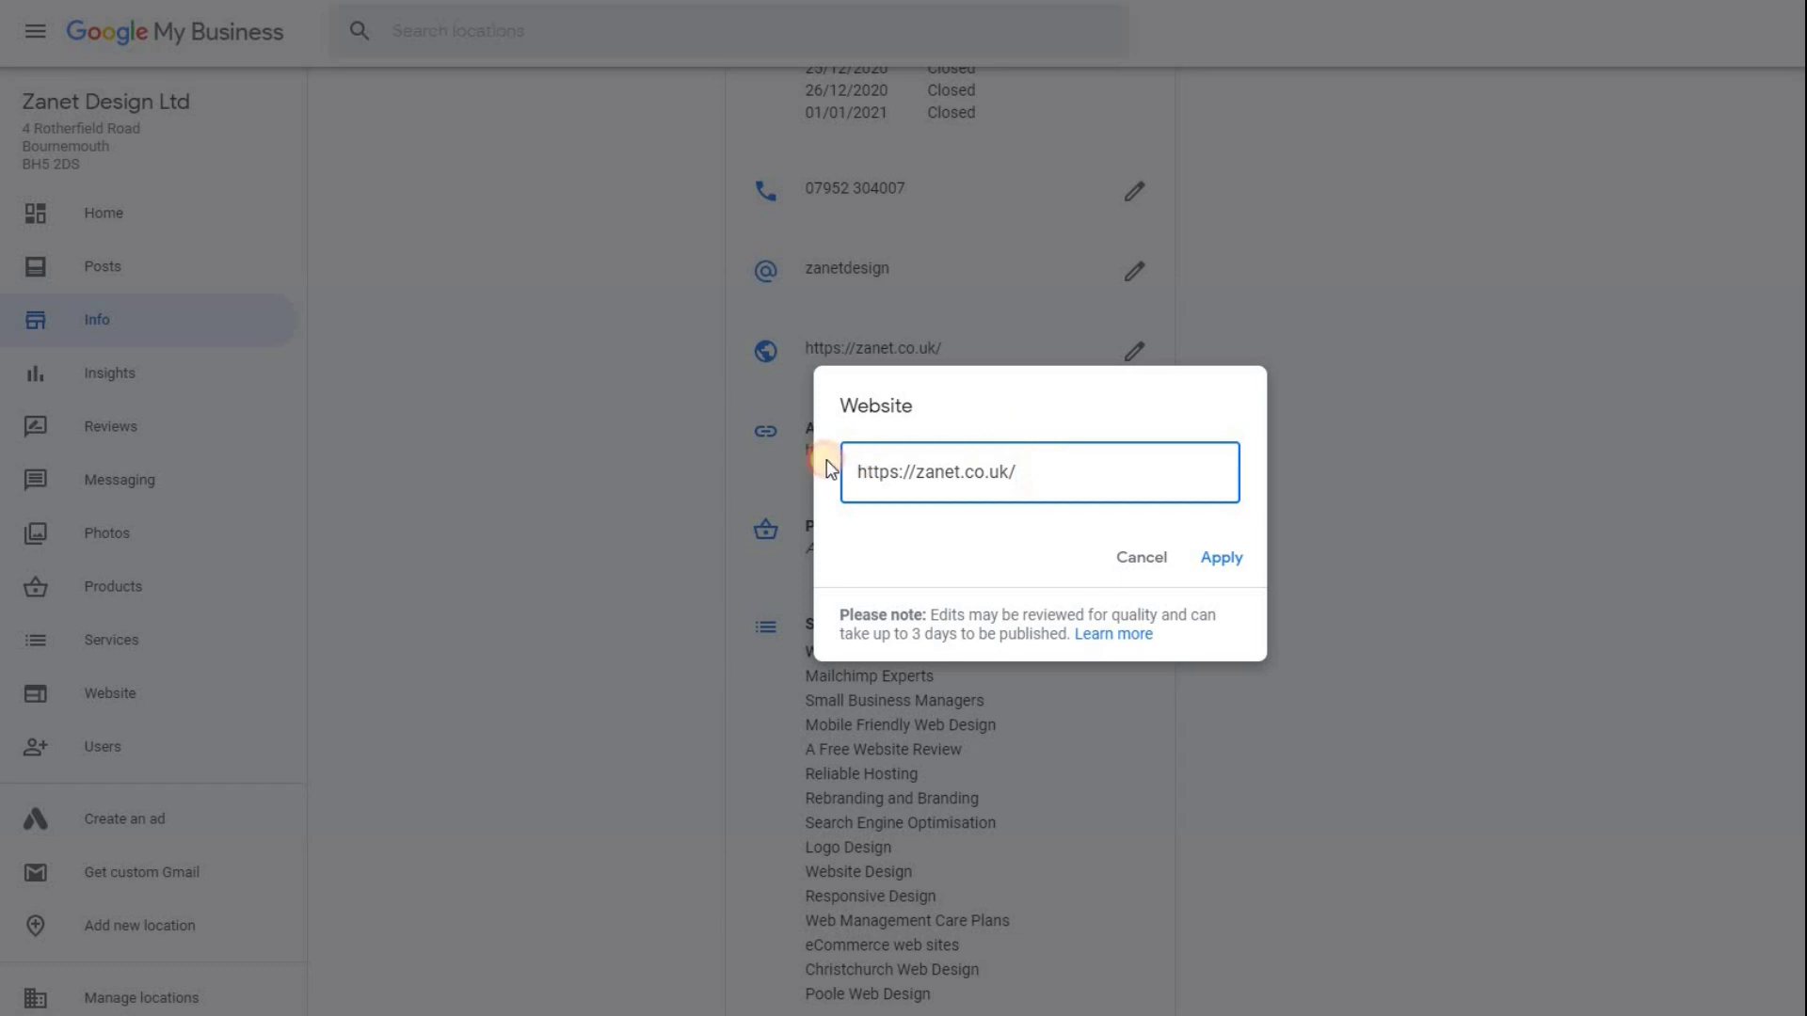
pyautogui.tripleClick(928, 472)
pyautogui.rightClick(934, 474)
pyautogui.click(1003, 586)
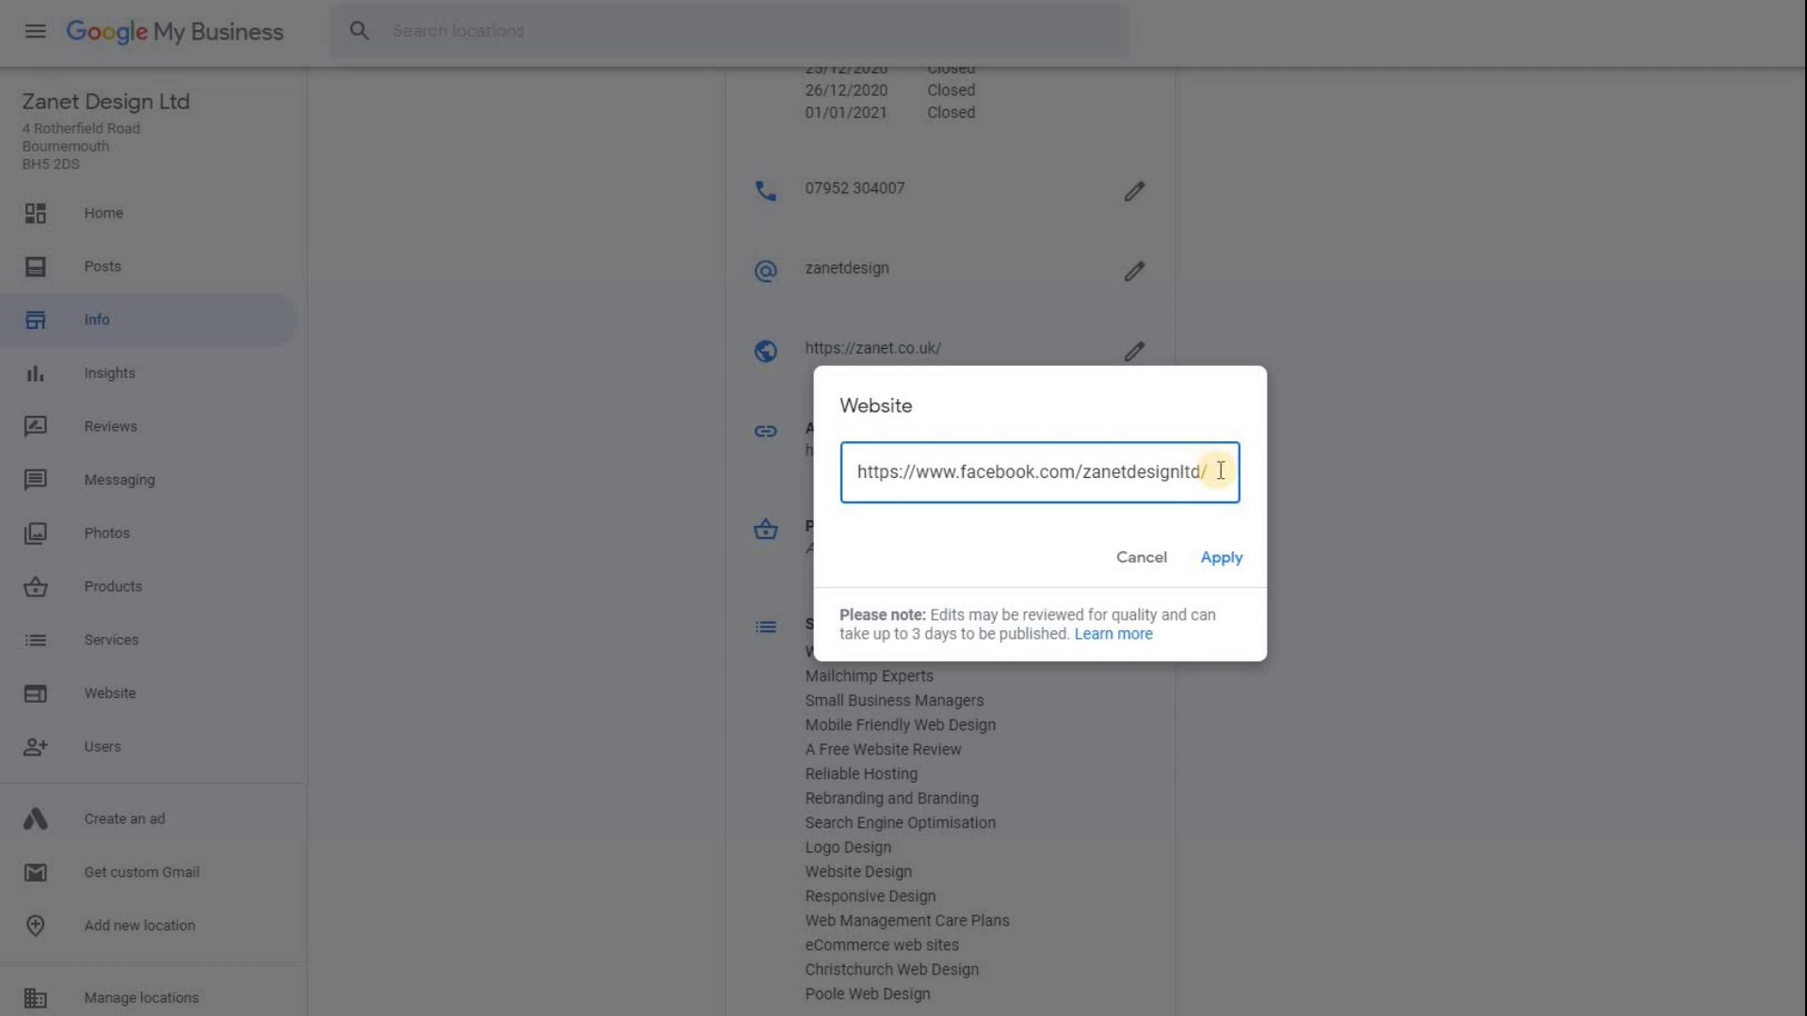
pyautogui.click(1220, 557)
pyautogui.moveTo(1219, 475); pyautogui.dragTo(819, 476)
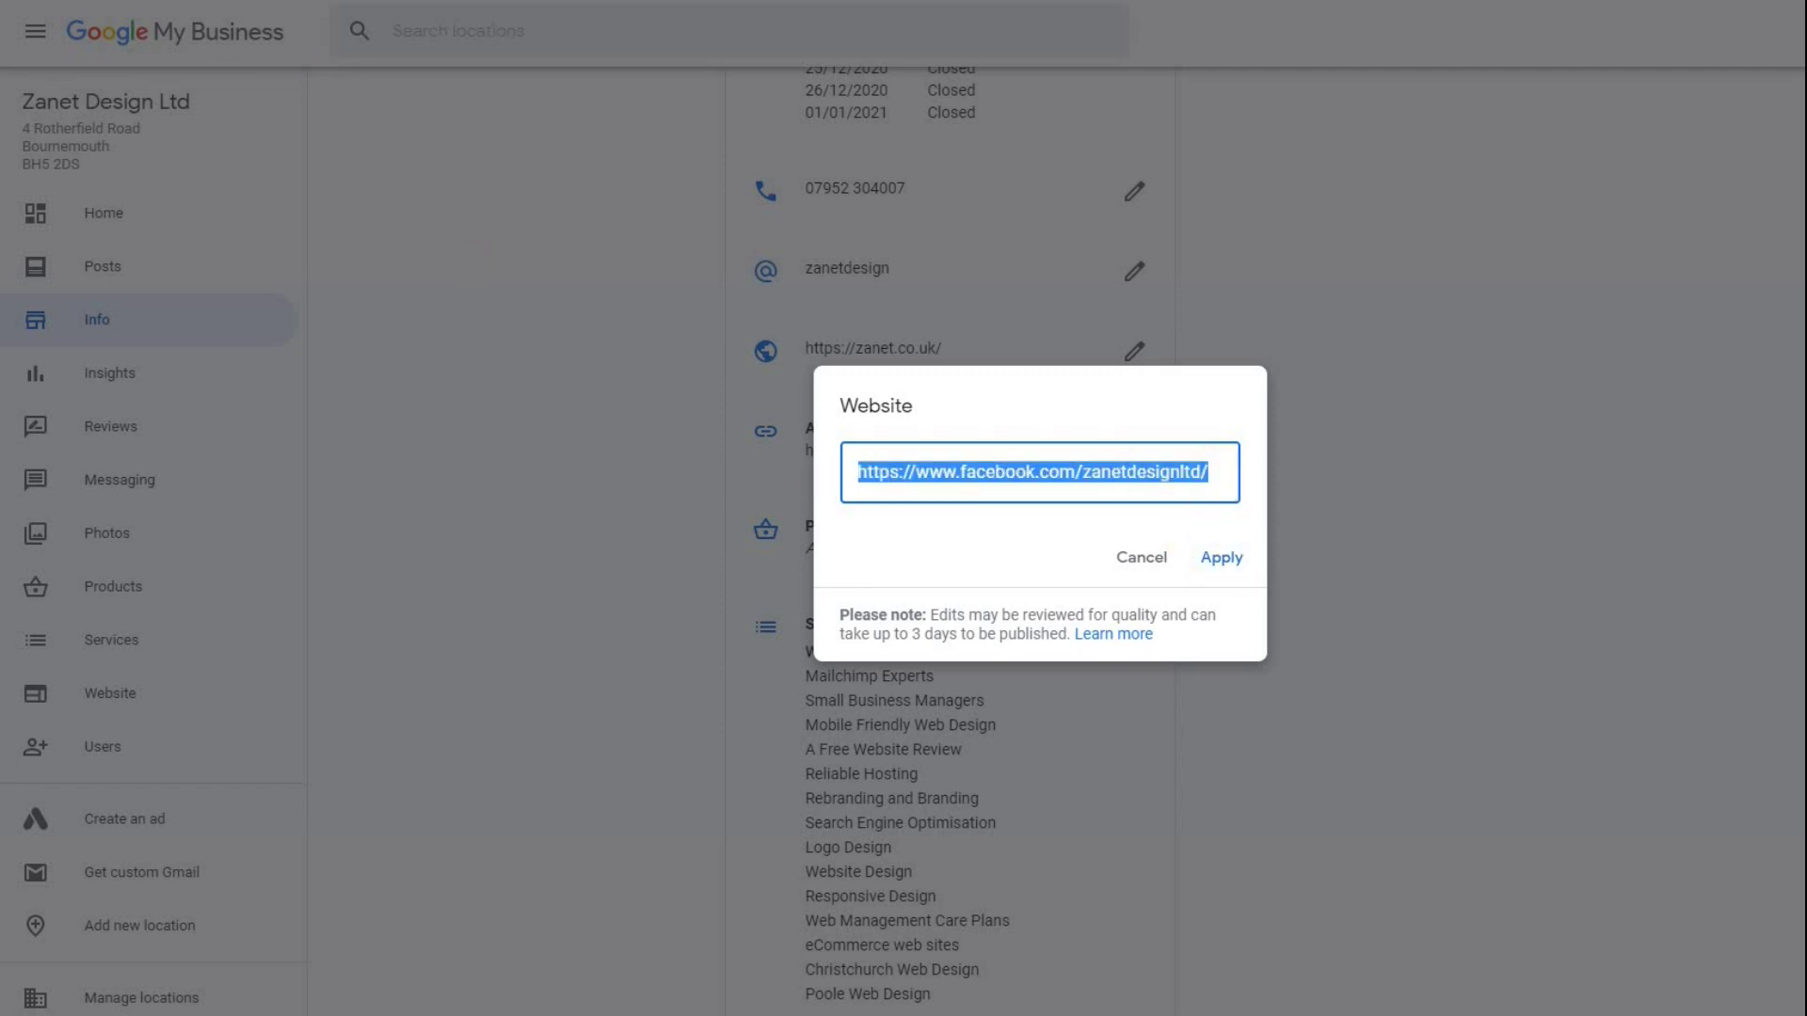
pyautogui.click(1141, 557)
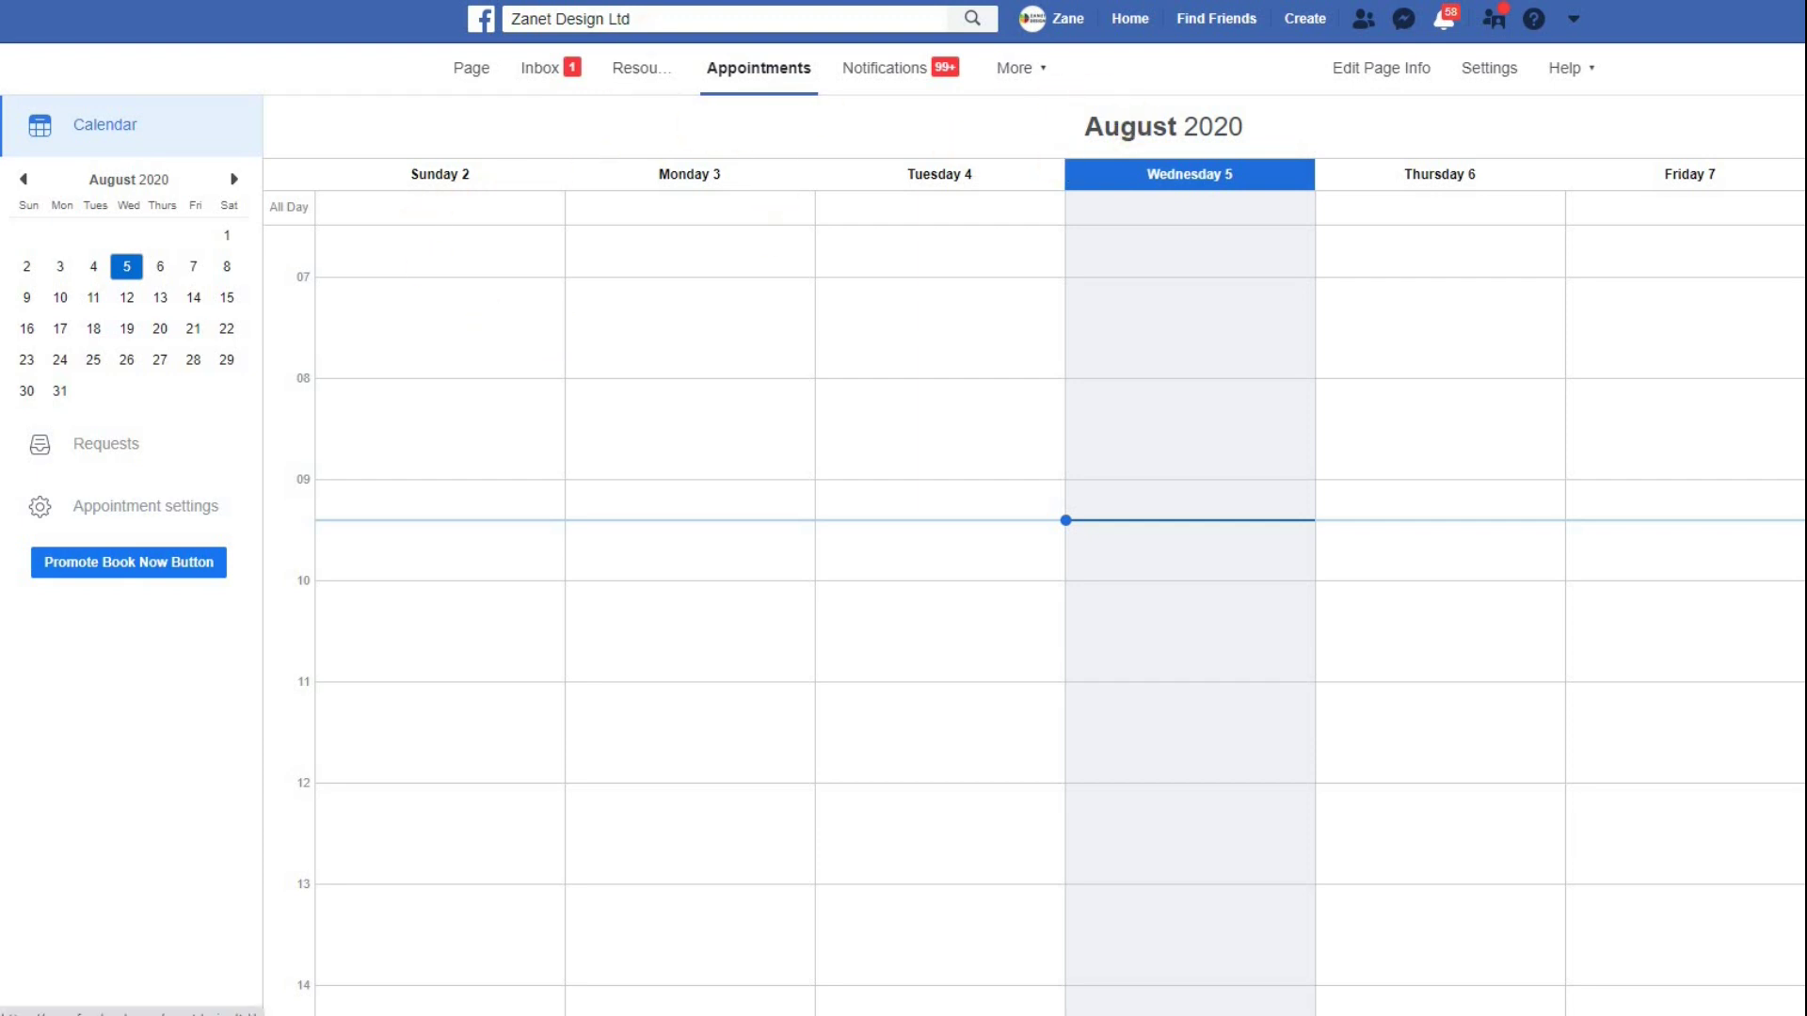
# Return to the Facebook page's home and look through the bookable services under appointment availability
pyautogui.click(471, 68)
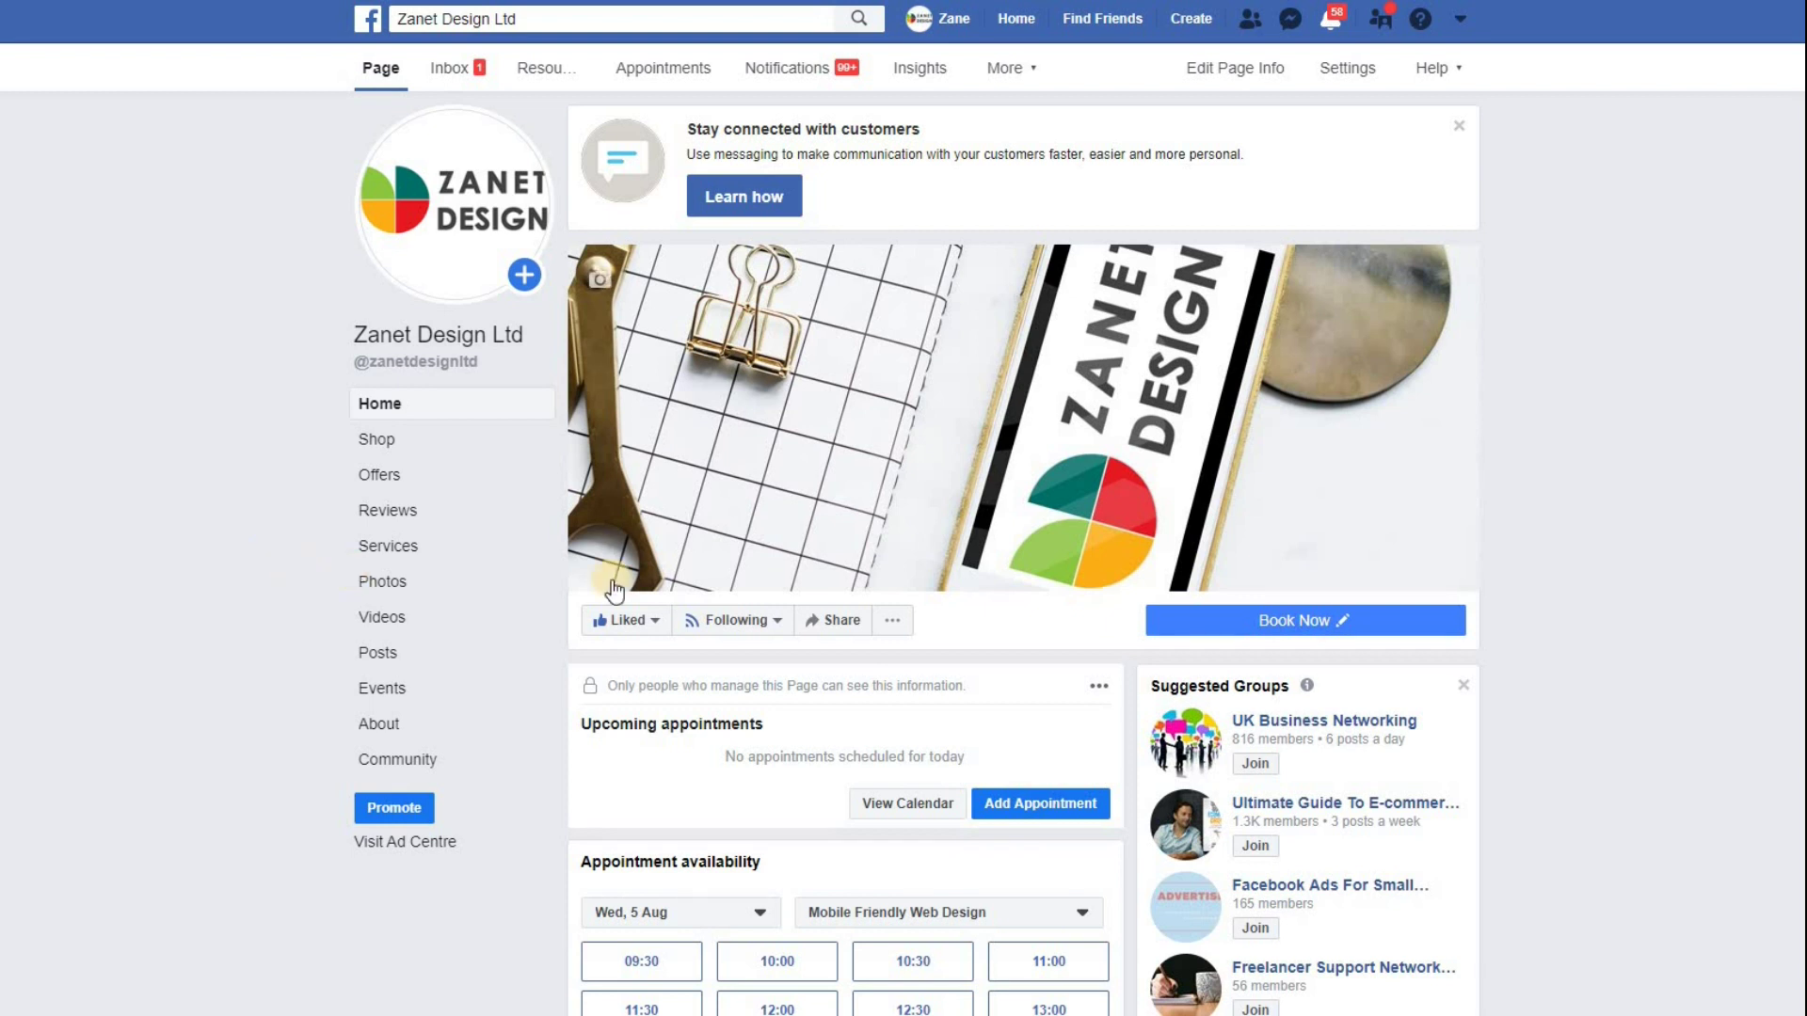
pyautogui.scroll(-3, 767, 324)
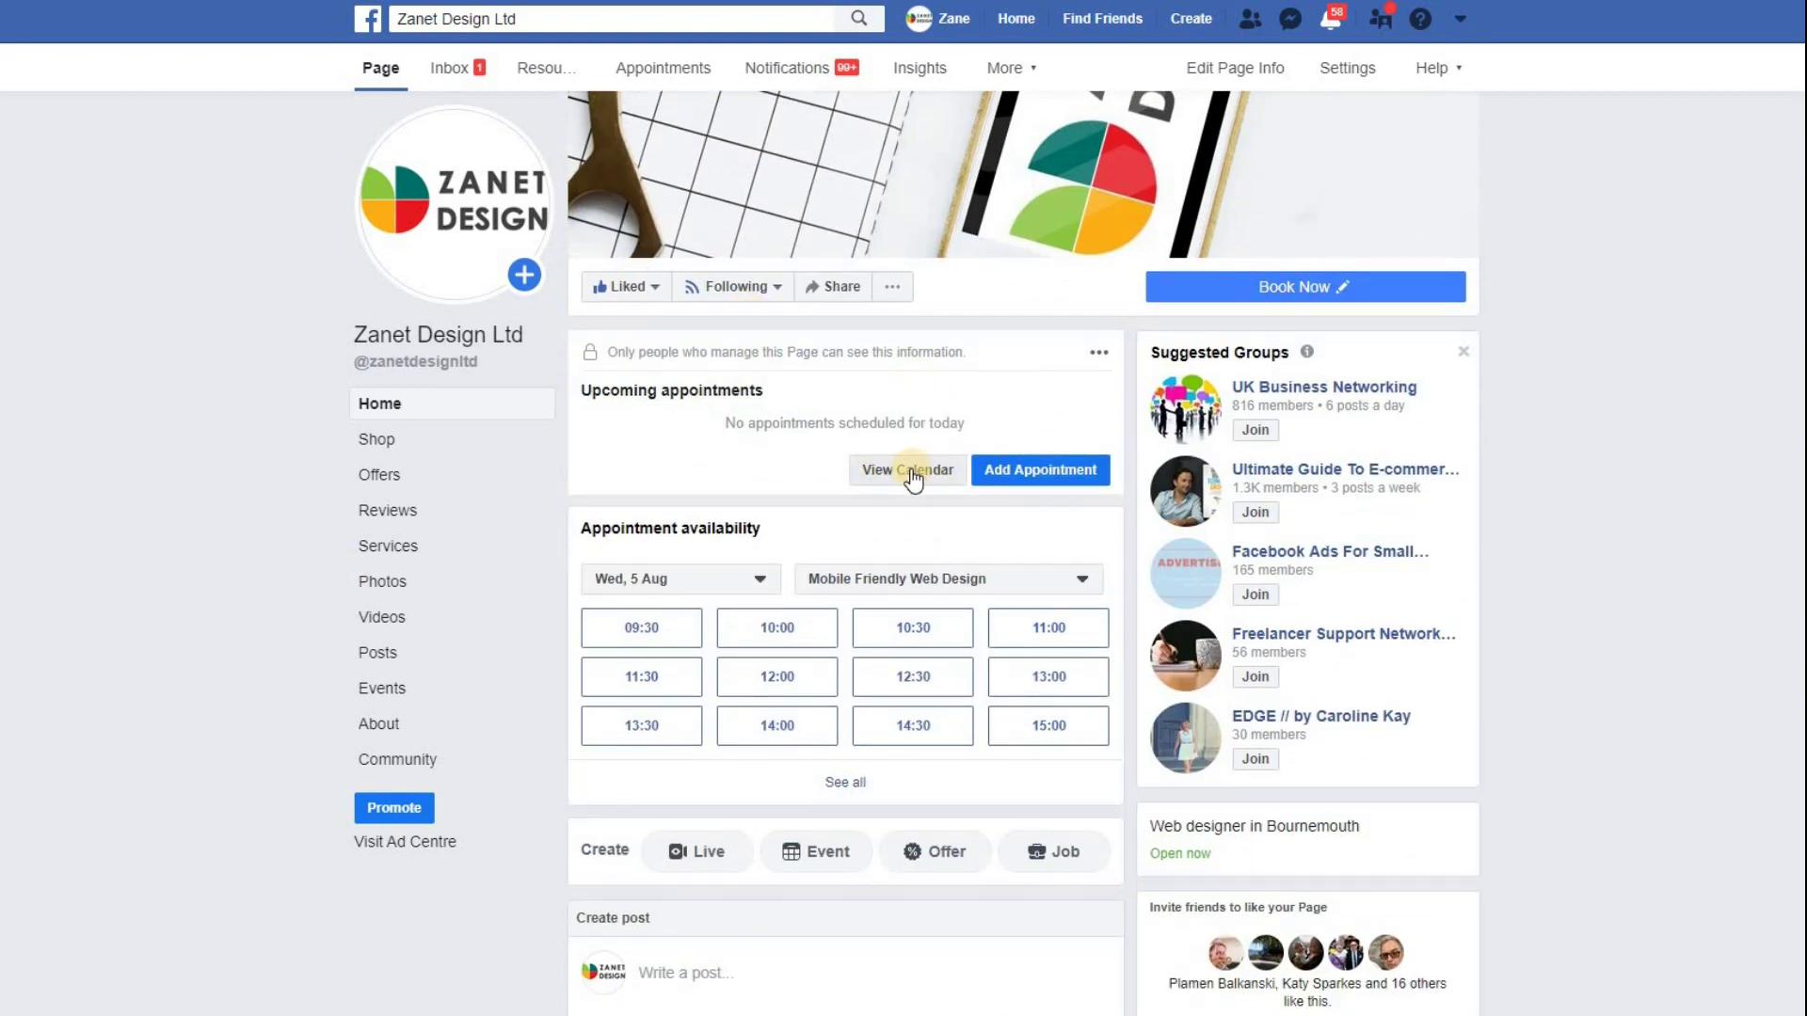
pyautogui.click(1049, 481)
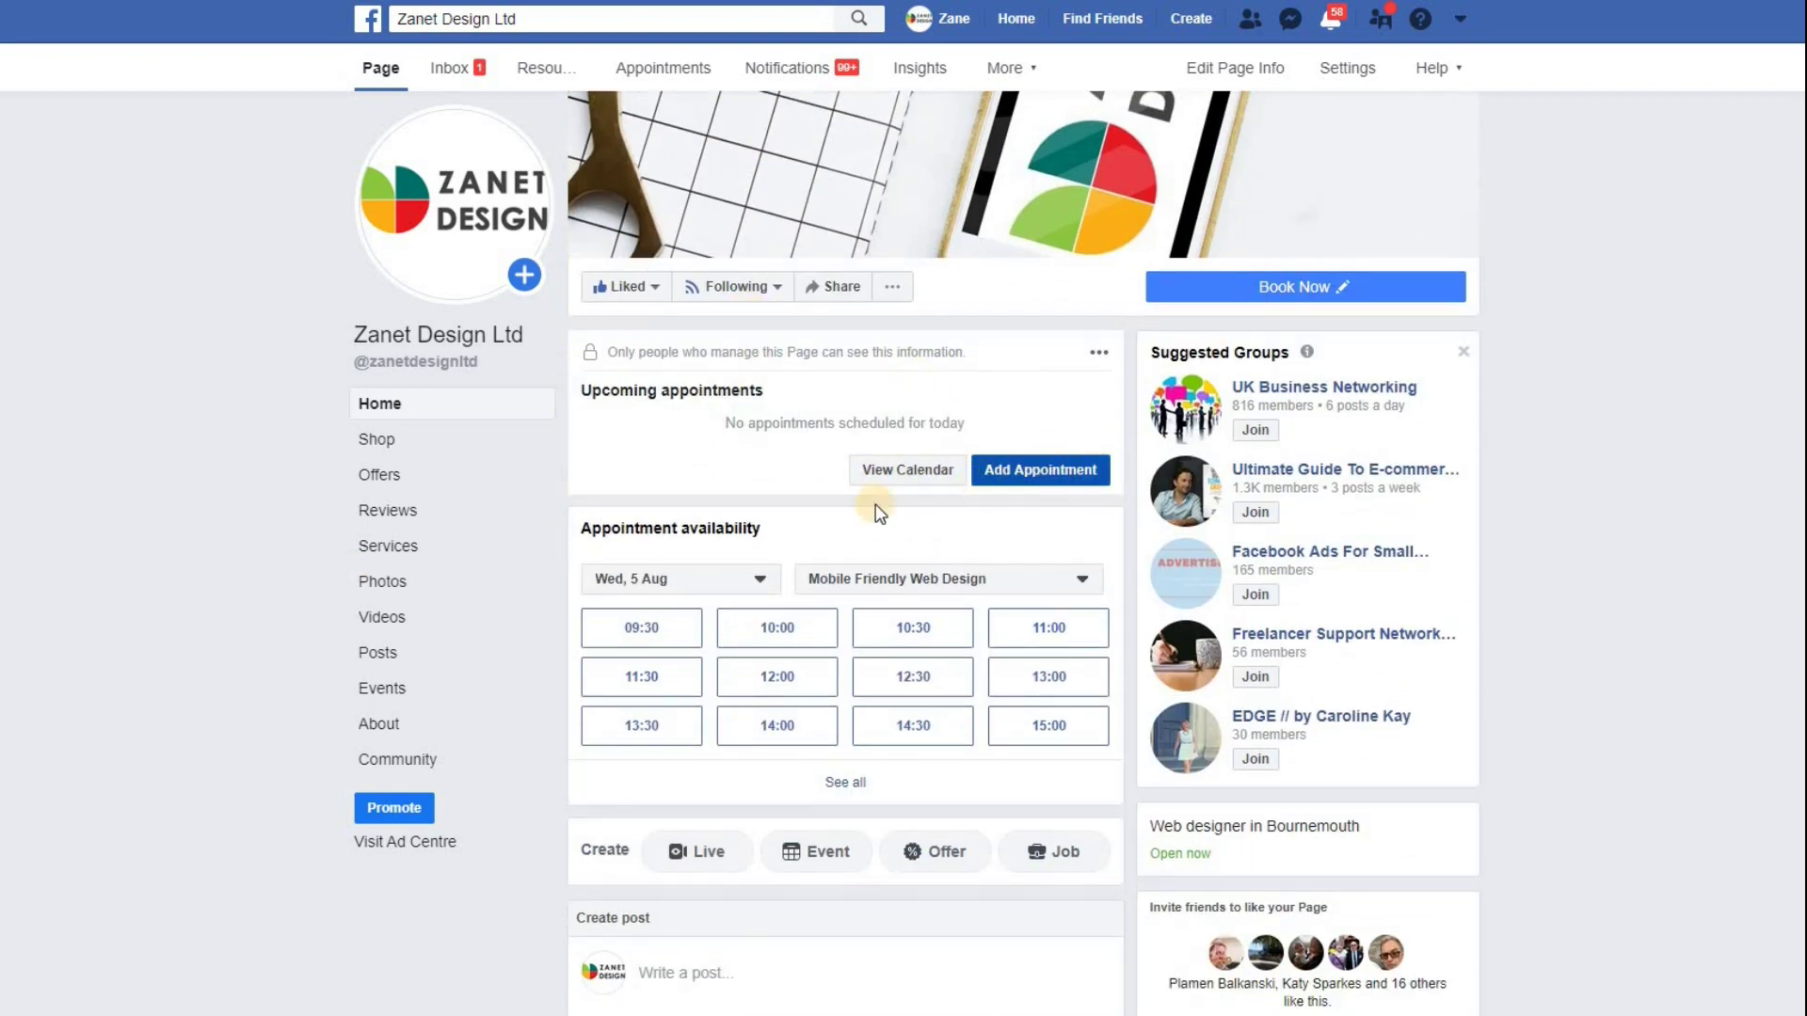
pyautogui.click(1002, 579)
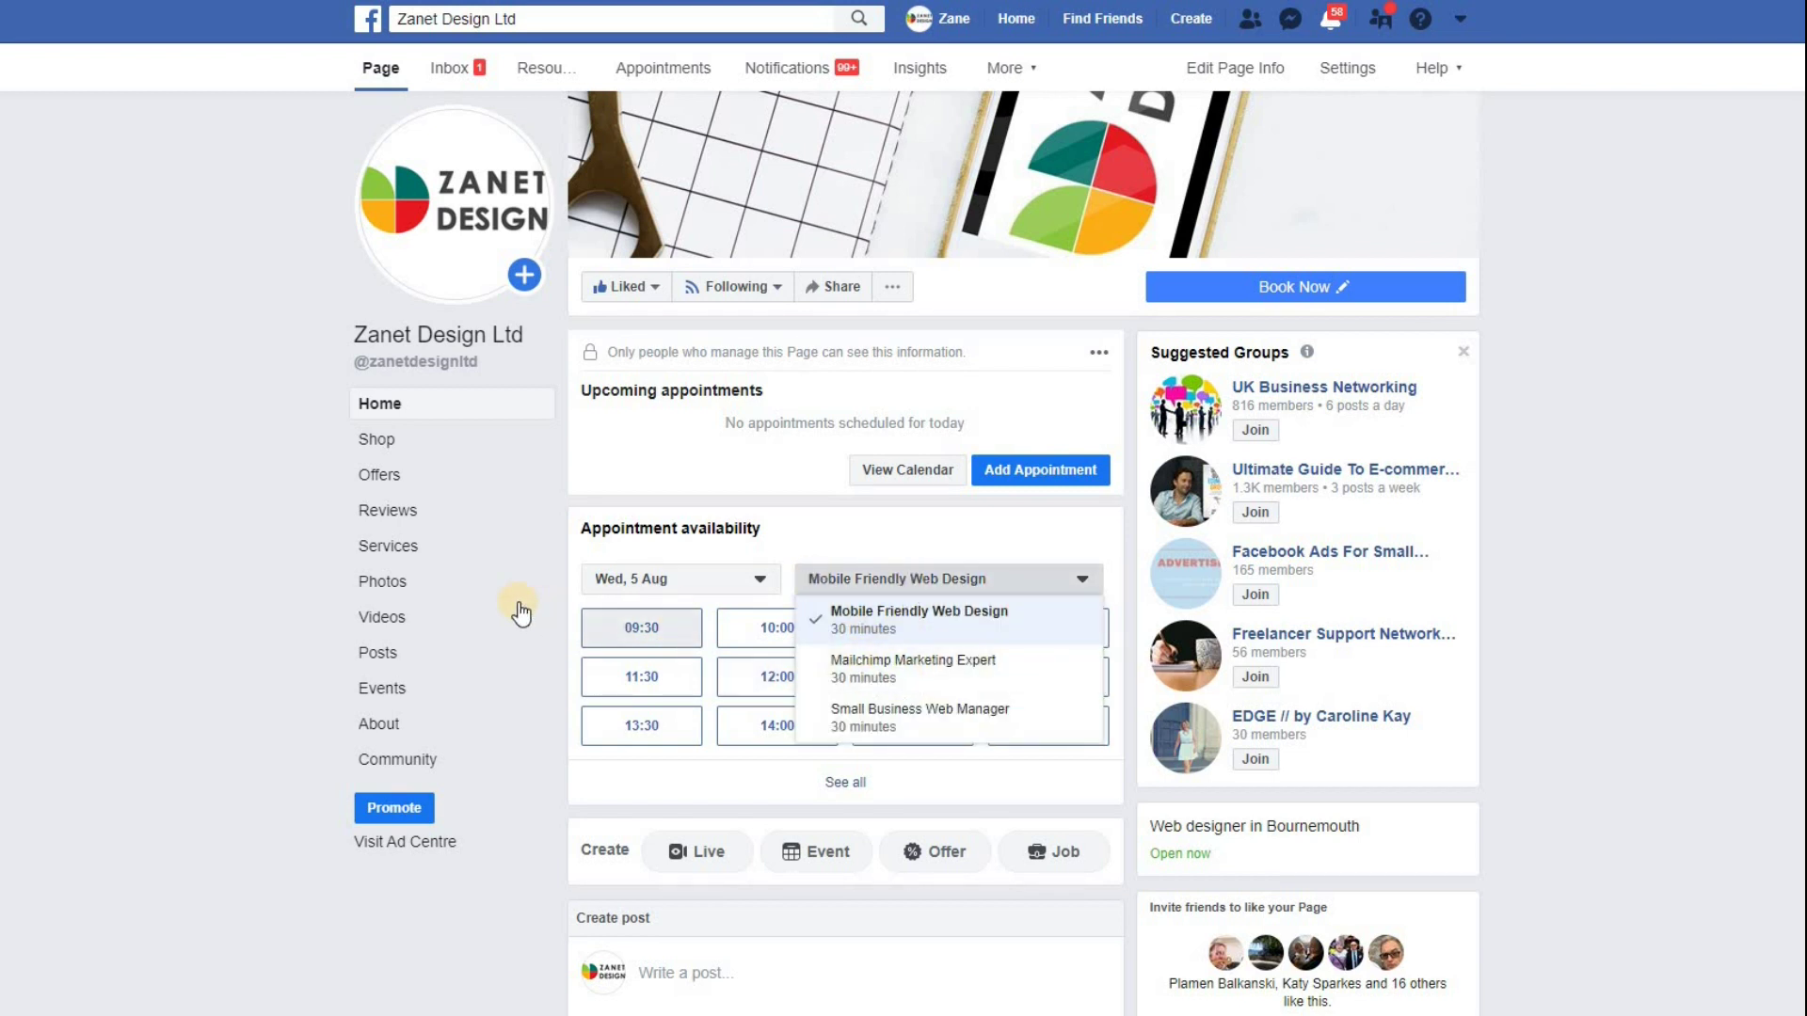
# Open the Facebook page's appointments calendar and copy its web address
pyautogui.click(906, 475)
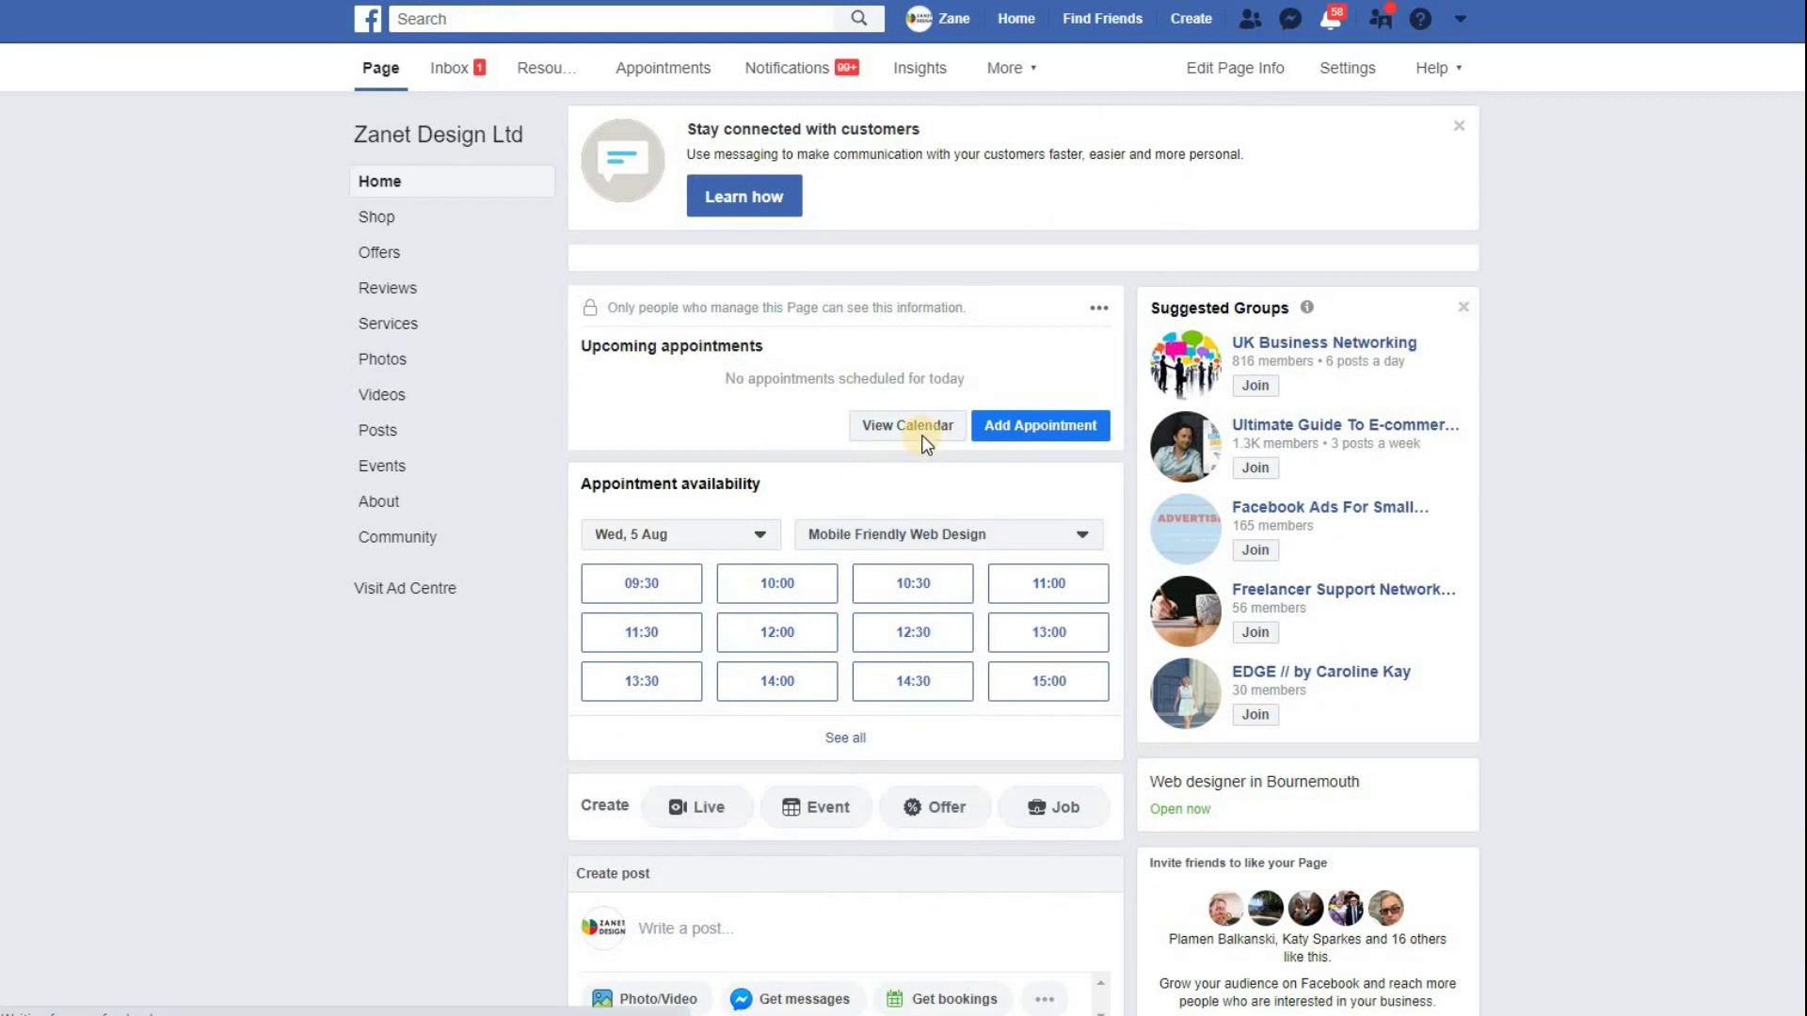
pyautogui.click(923, 438)
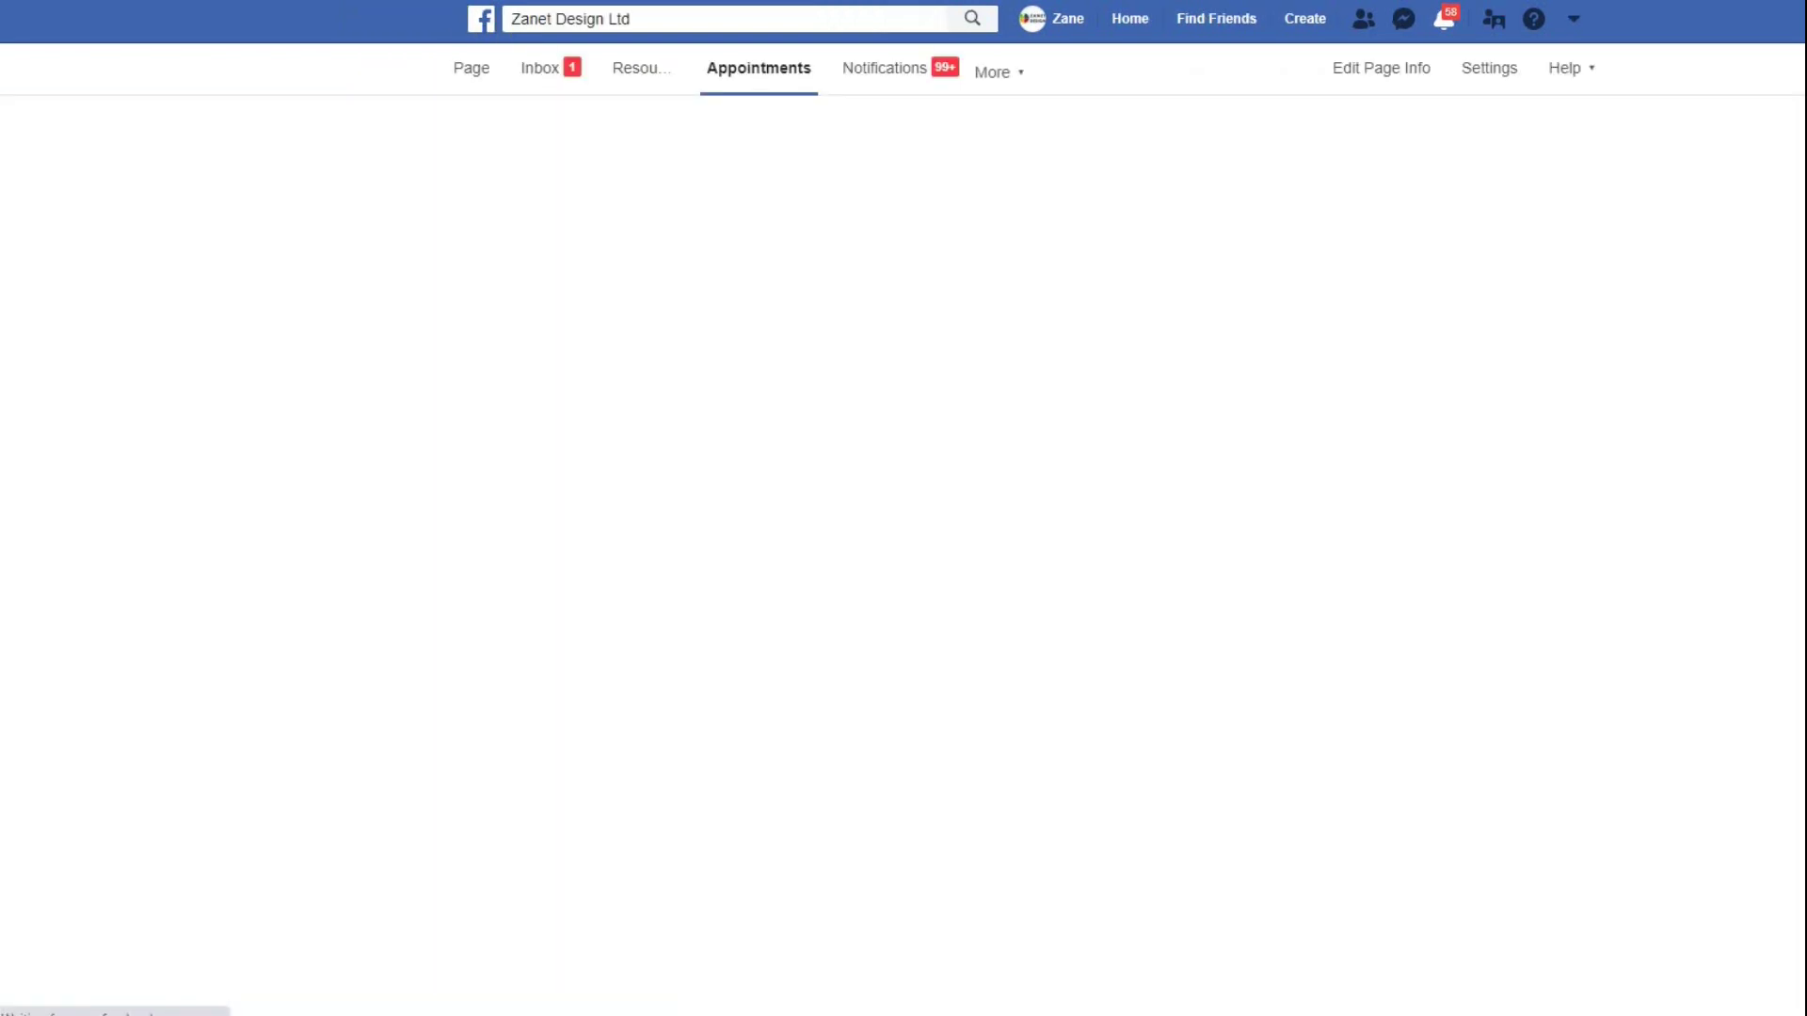
pyautogui.rightClick(448, 0)
pyautogui.click(496, 99)
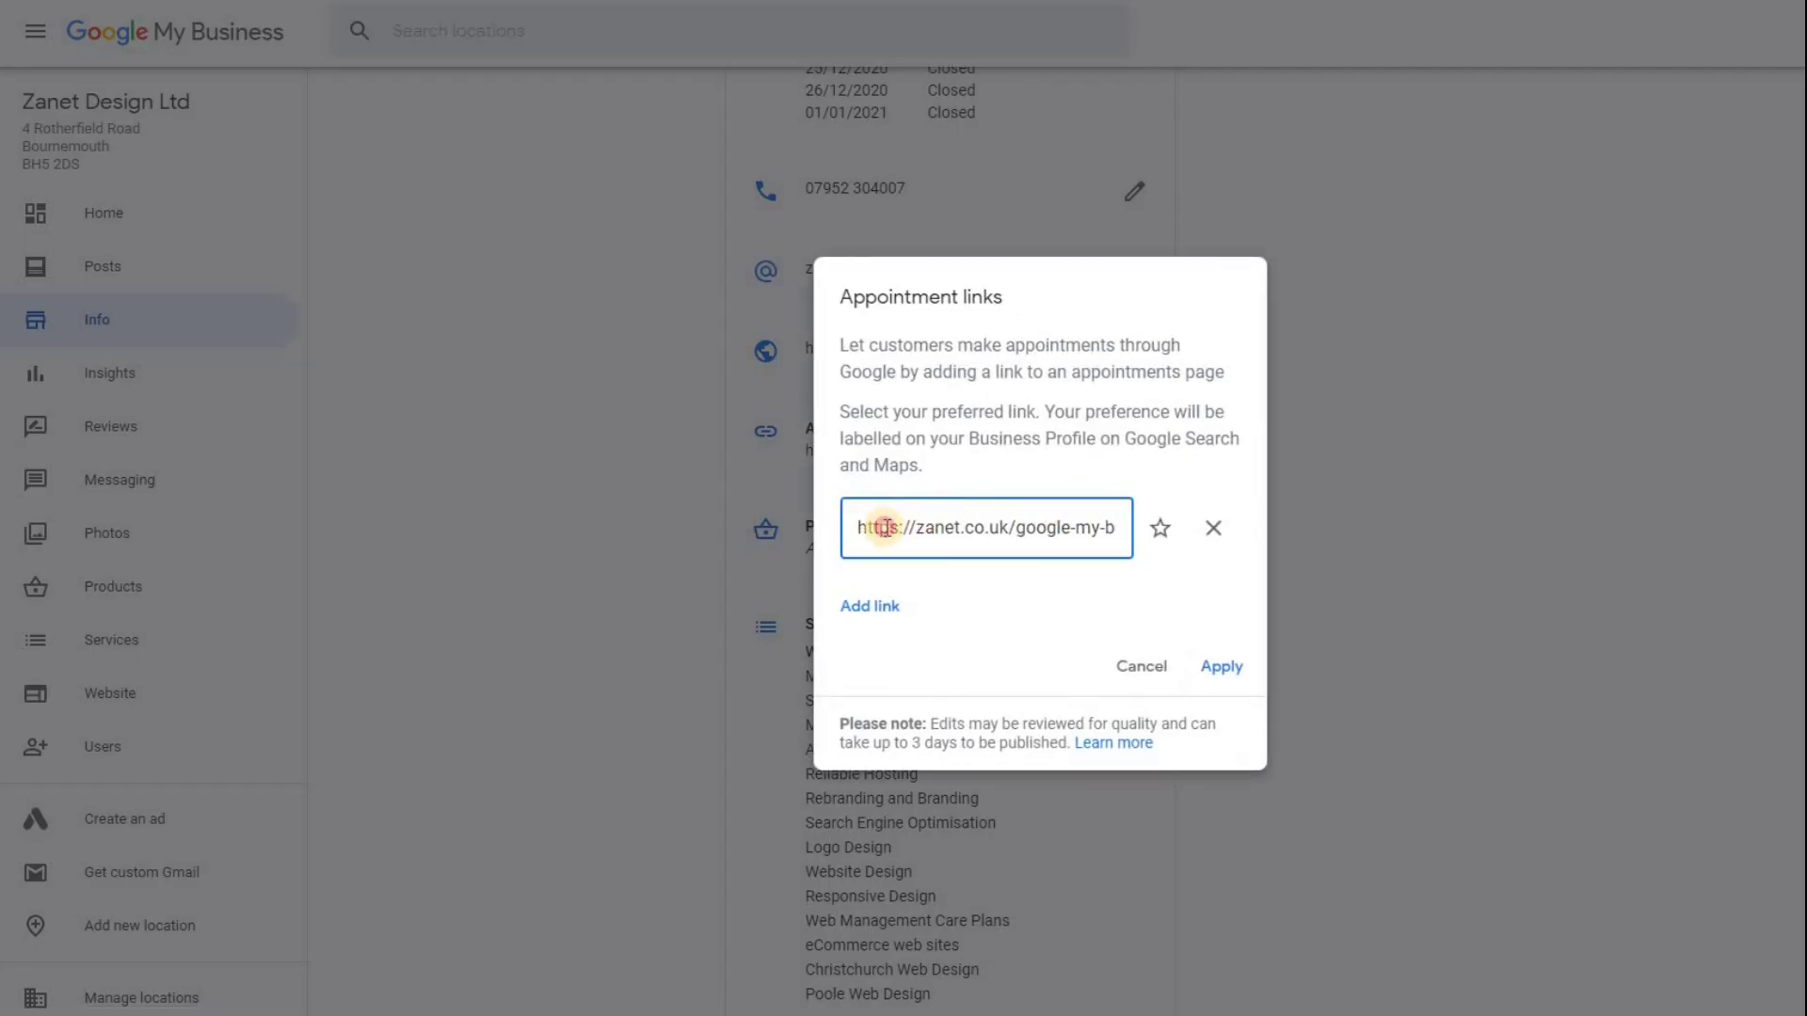
# Replace the Google listing's appointment link with the copied Facebook address ending in zanetdesignltd/appointments/
pyautogui.moveTo(879, 525); pyautogui.dragTo(1251, 564)
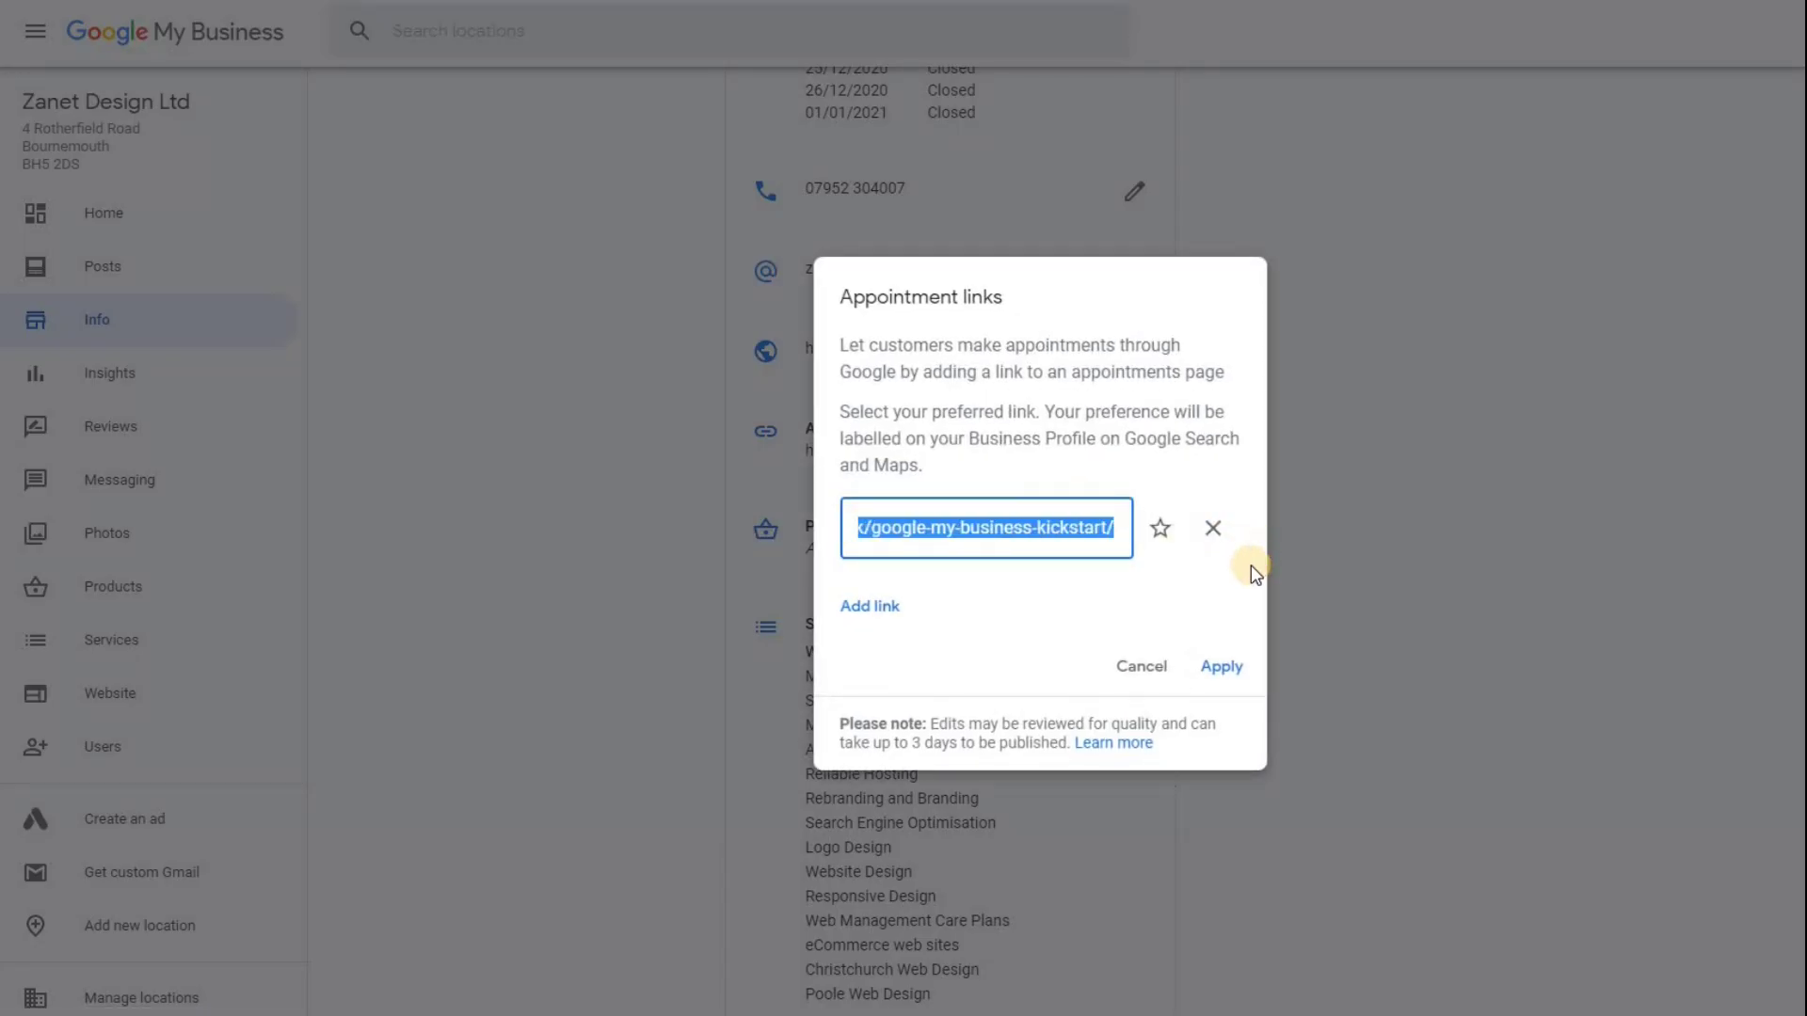
pyautogui.hotkey('ctrl', 'v')
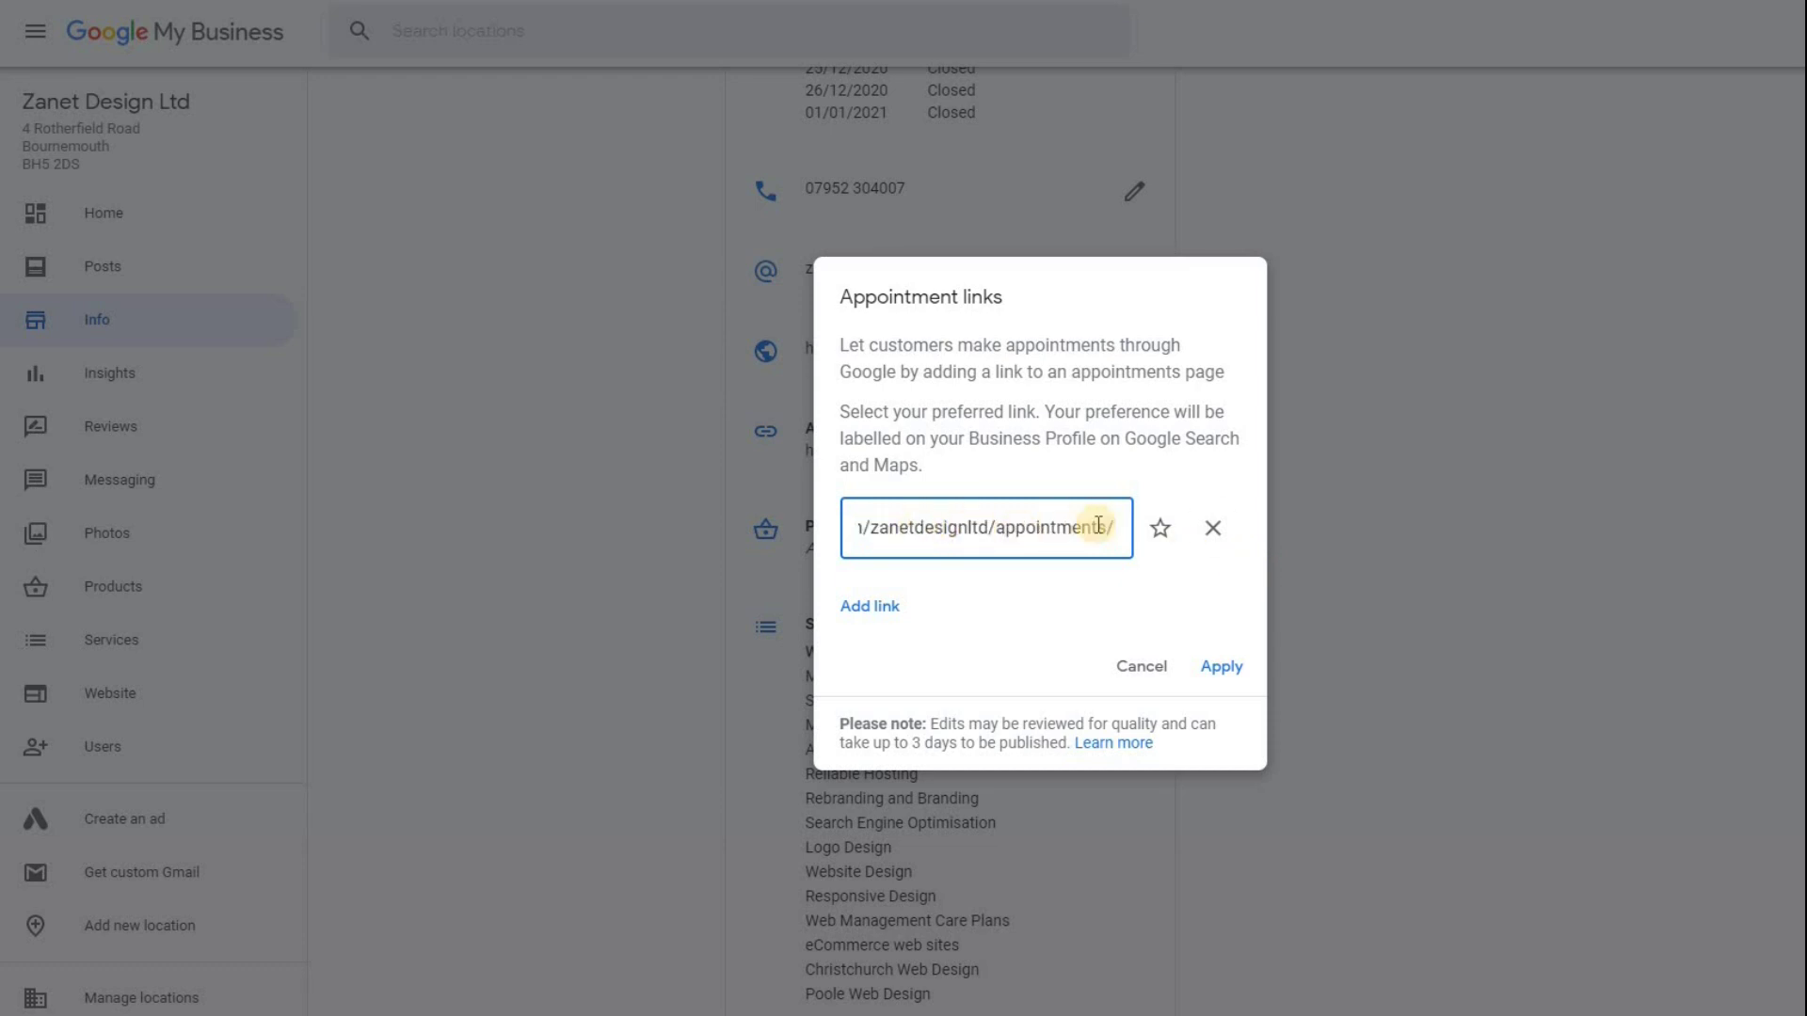
pyautogui.moveTo(1098, 527); pyautogui.dragTo(1269, 574)
pyautogui.click(859, 530)
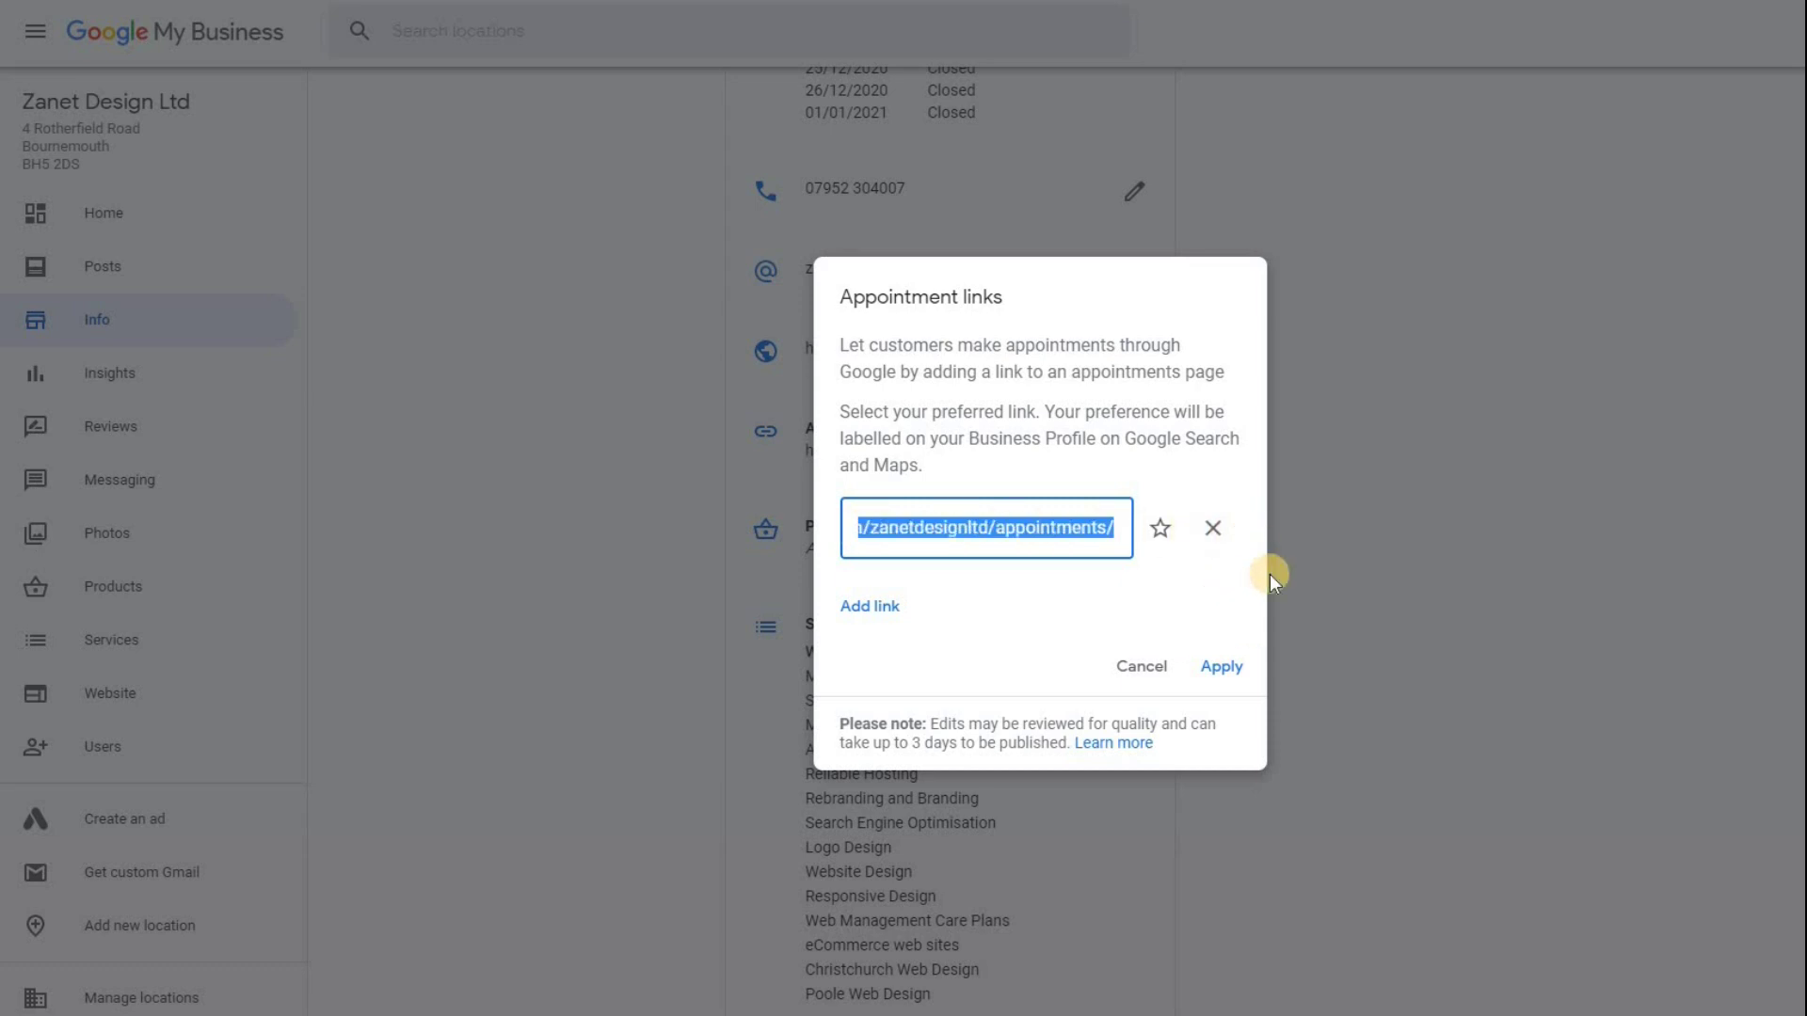